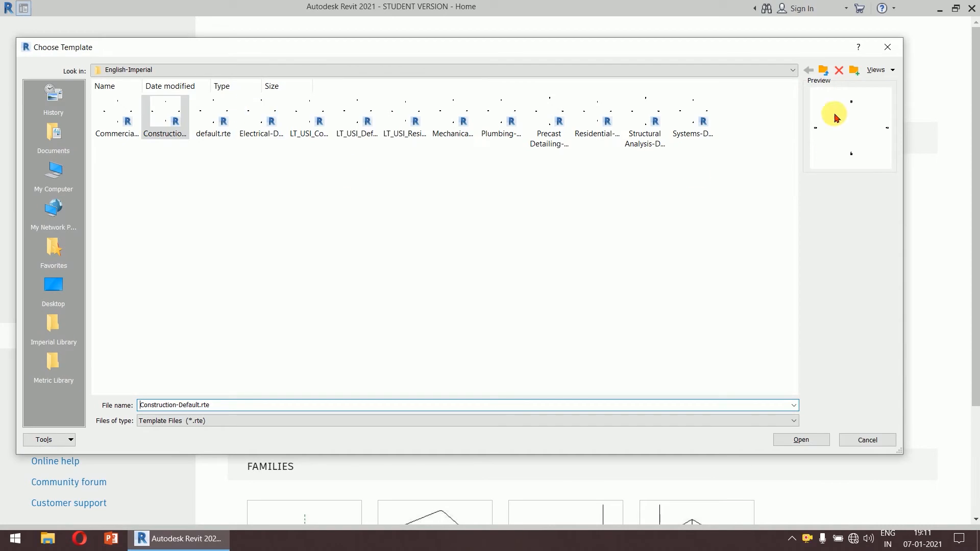
# Create a new project from the default metric template in the English templates folder
pyautogui.click(822, 70)
pyautogui.doubleClick(228, 118)
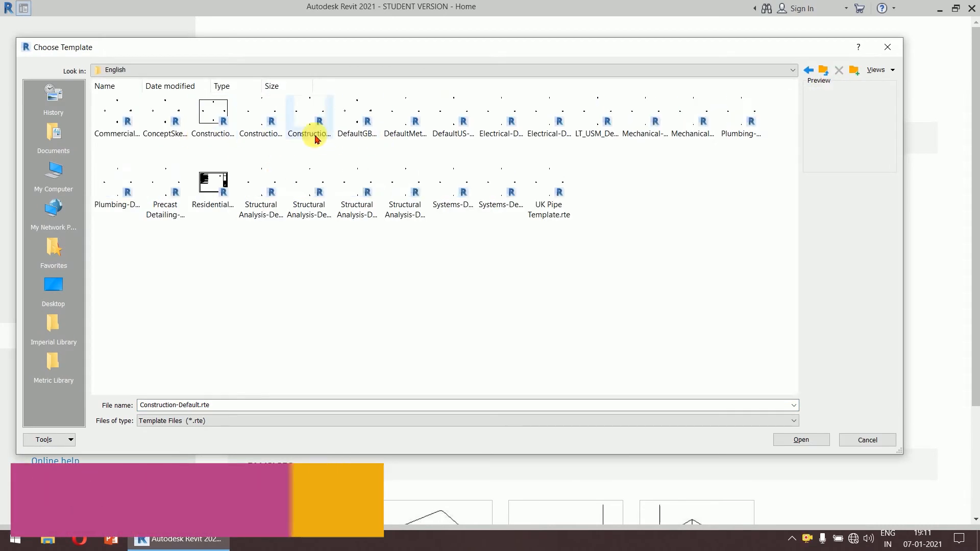
pyautogui.doubleClick(409, 135)
pyautogui.click(443, 252)
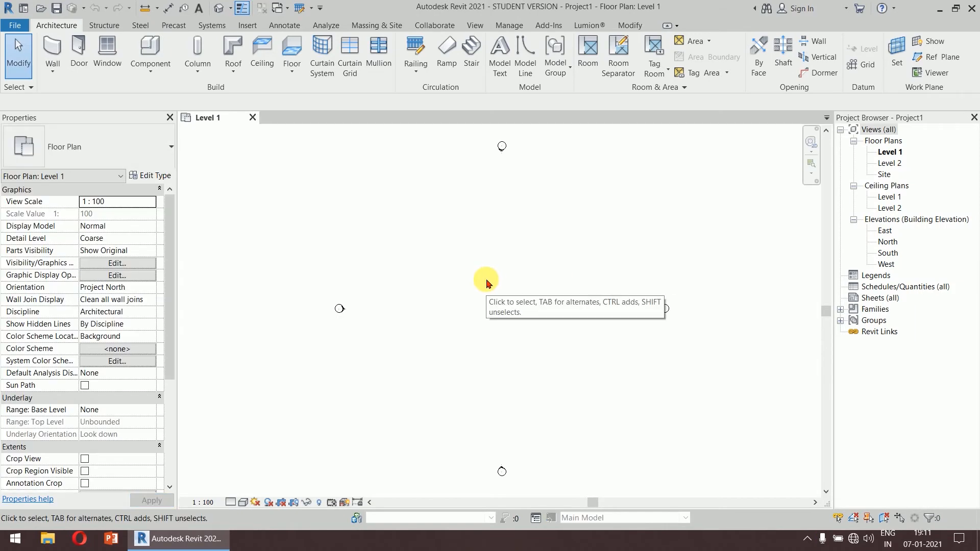
# Draw a rectangle of Generic - 200mm walls in the Level 1 plan with their height going up to Level 2
pyautogui.click(51, 70)
pyautogui.click(80, 104)
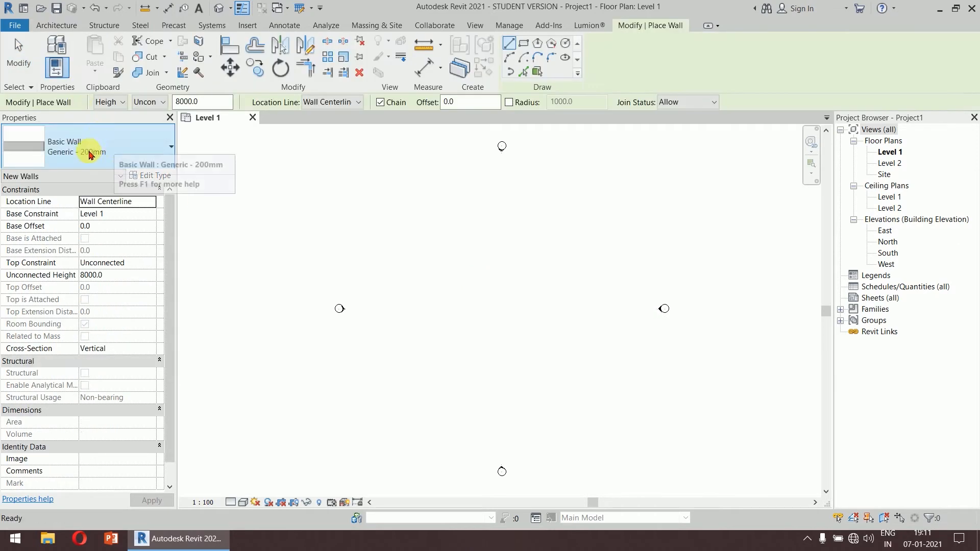
pyautogui.click(154, 102)
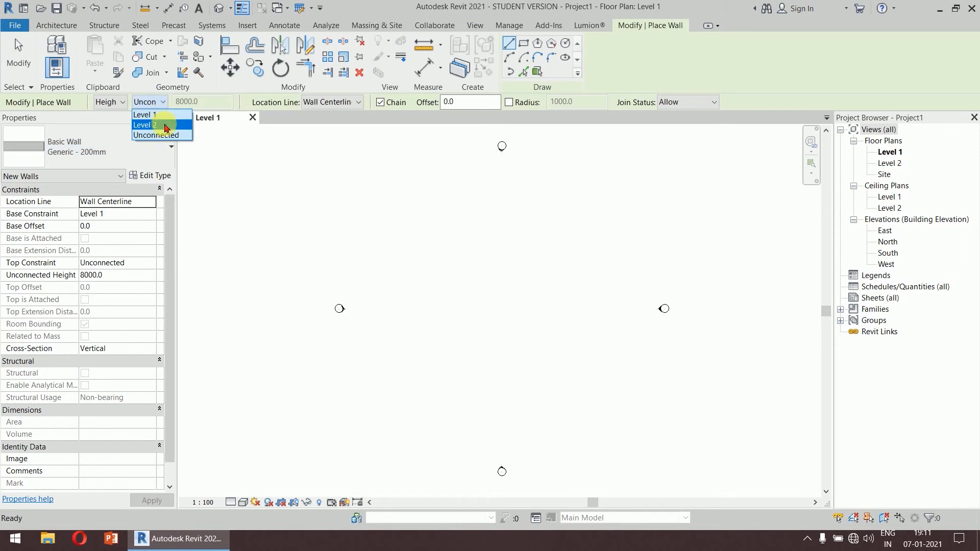
pyautogui.click(154, 123)
pyautogui.moveTo(510, 284); pyautogui.dragTo(466, 288, button='middle')
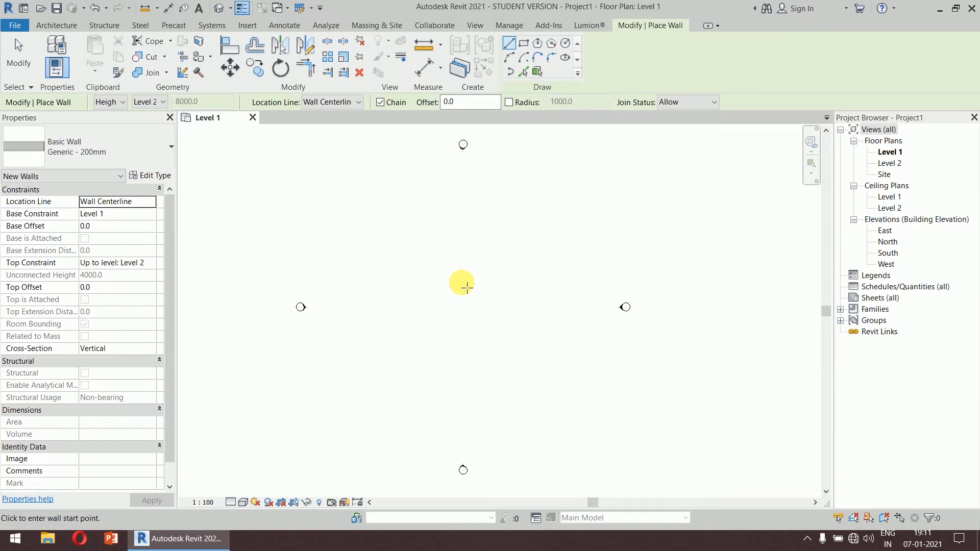
pyautogui.click(524, 43)
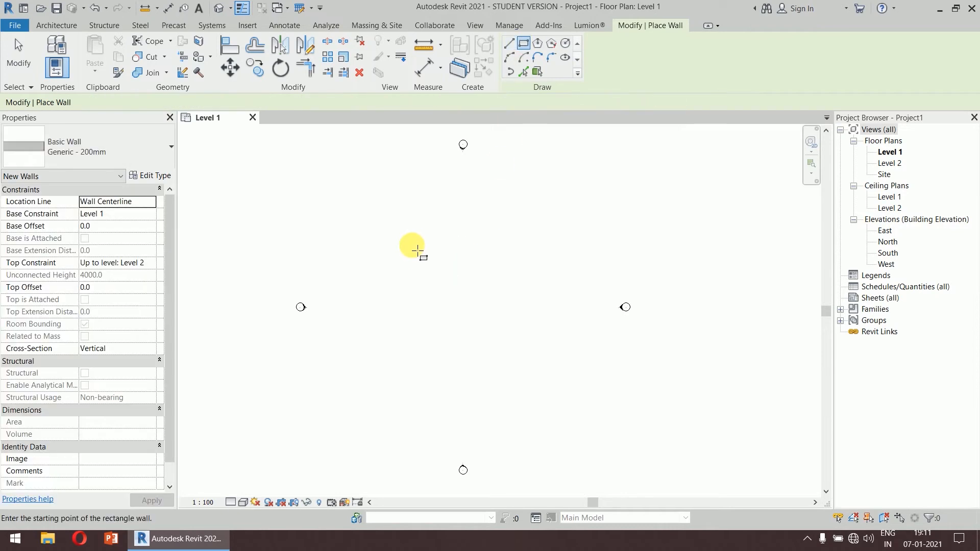
pyautogui.click(351, 202)
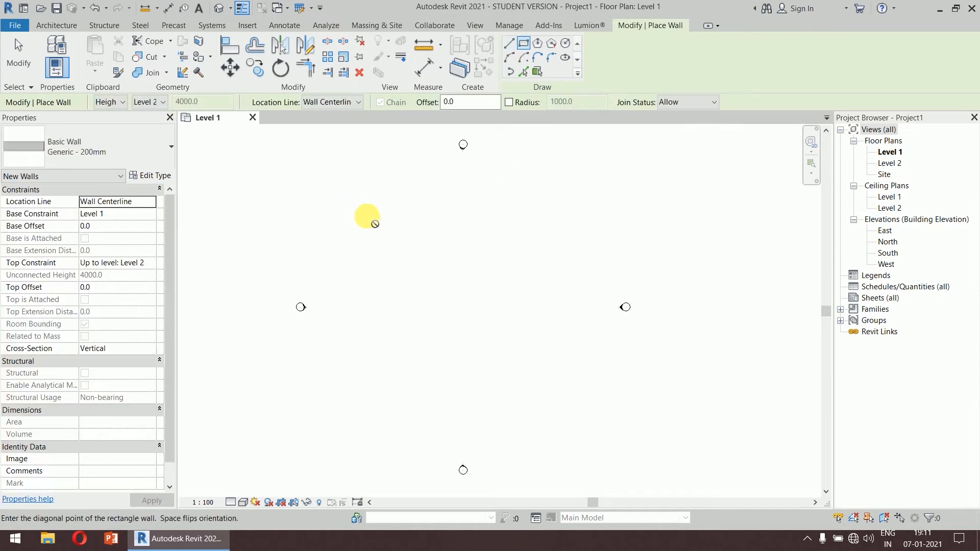
pyautogui.click(411, 238)
pyautogui.press('Escape')
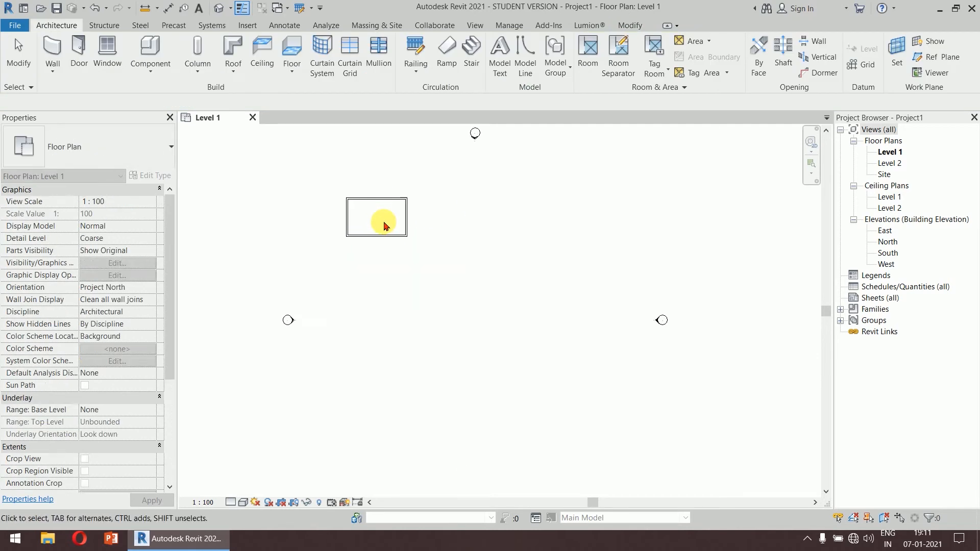
# Lengthen the wall rectangle by moving its east wall outward
pyautogui.scroll(3, 385, 222)
pyautogui.moveTo(385, 225); pyautogui.dragTo(422, 269, button='middle')
pyautogui.scroll(2, 422, 265)
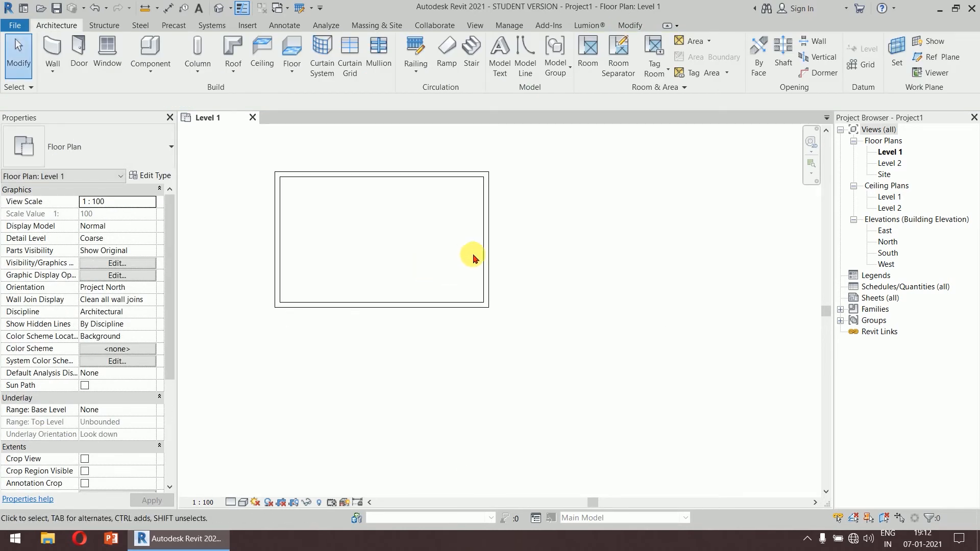
pyautogui.click(486, 225)
pyautogui.moveTo(486, 226); pyautogui.dragTo(526, 230)
pyautogui.click(647, 323)
# Copy the wall rectangle with multiple copies enabled to form an aligned two-by-two grid of four rectangles
pyautogui.scroll(-4, 638, 306)
pyautogui.moveTo(640, 307); pyautogui.dragTo(539, 273, button='middle')
pyautogui.moveTo(521, 201); pyautogui.dragTo(351, 300)
pyautogui.click(258, 74)
pyautogui.click(169, 102)
pyautogui.click(389, 269)
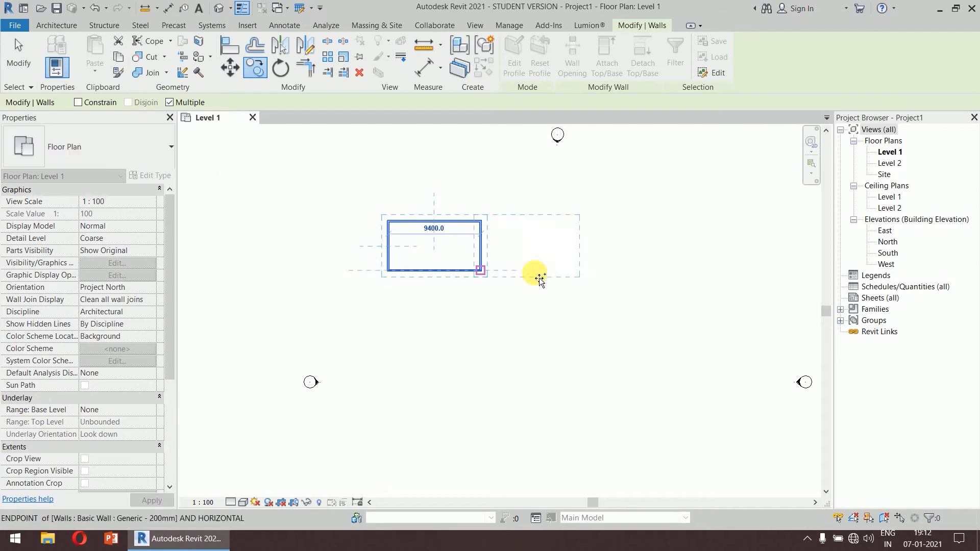
pyautogui.click(624, 270)
pyautogui.click(390, 410)
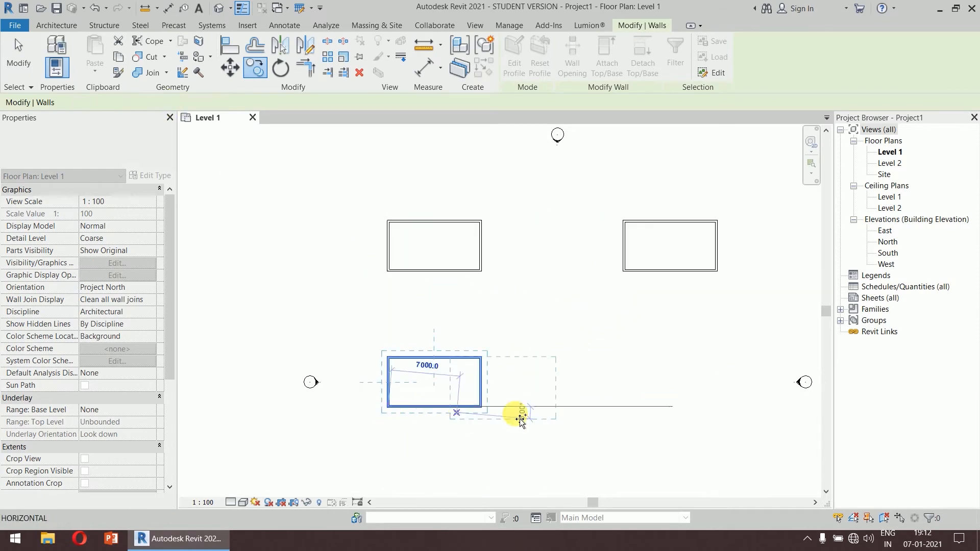
pyautogui.click(625, 407)
pyautogui.press('Escape')
pyautogui.press('Escape')
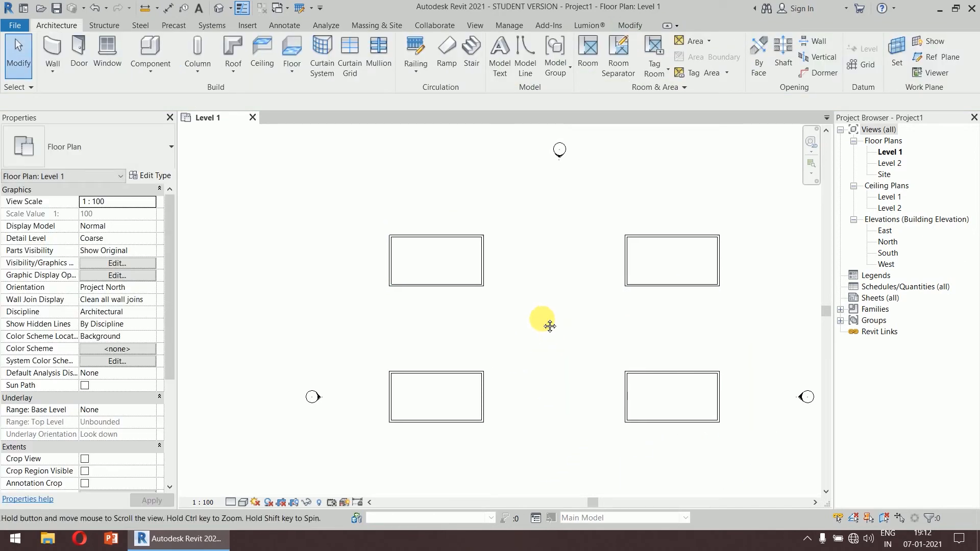
pyautogui.scroll(4, 419, 256)
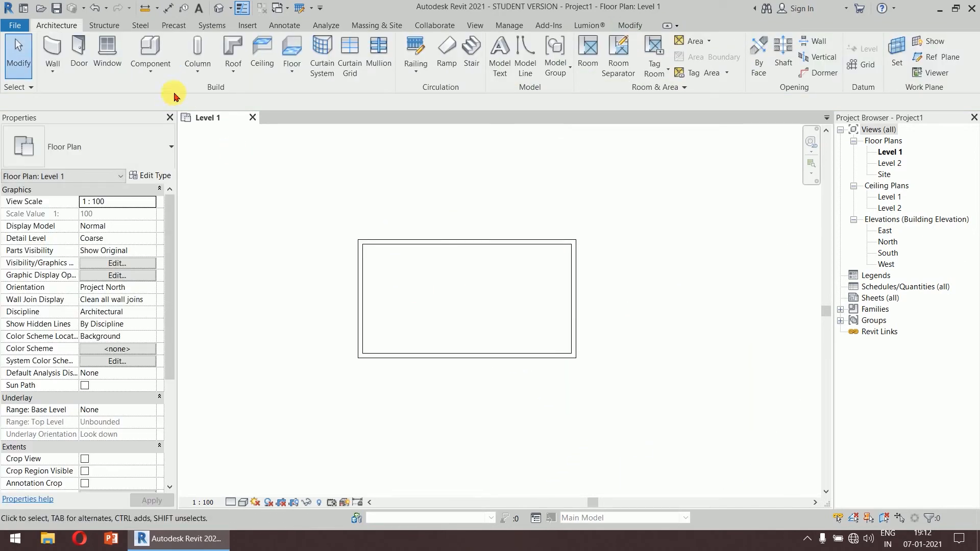
pyautogui.click(236, 76)
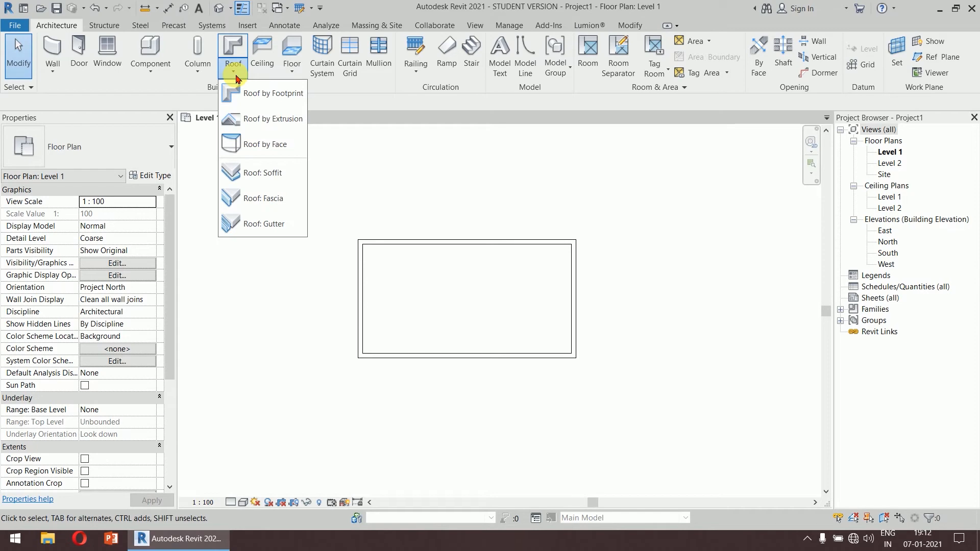
pyautogui.click(261, 100)
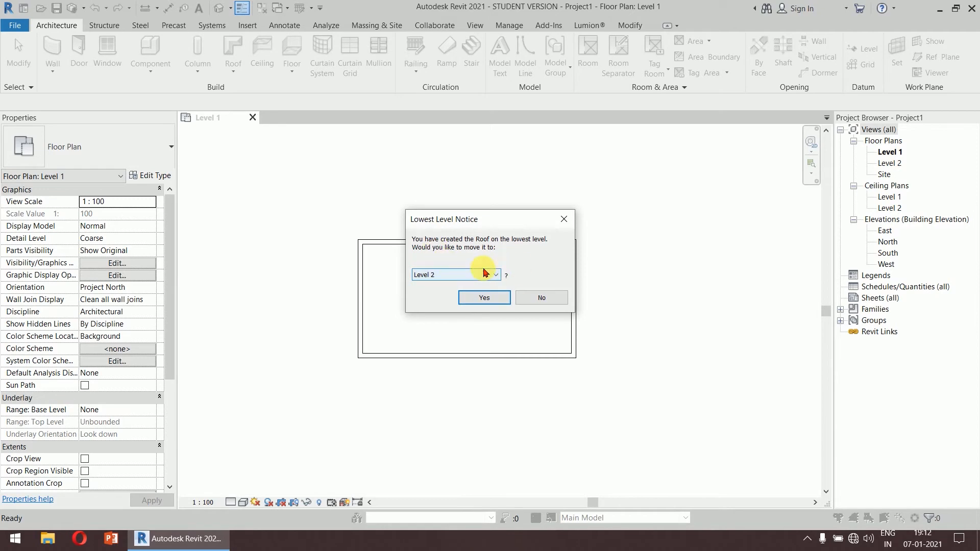
pyautogui.click(538, 297)
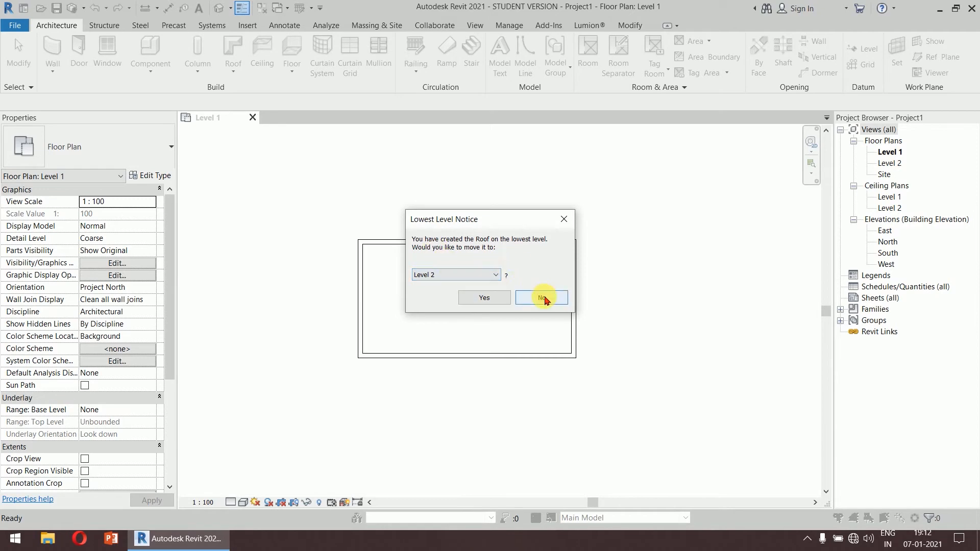
# Open the Level 2 floor plan and cancel the roof footprint sketch based on Level 1
pyautogui.click(889, 163)
pyautogui.doubleClick(890, 163)
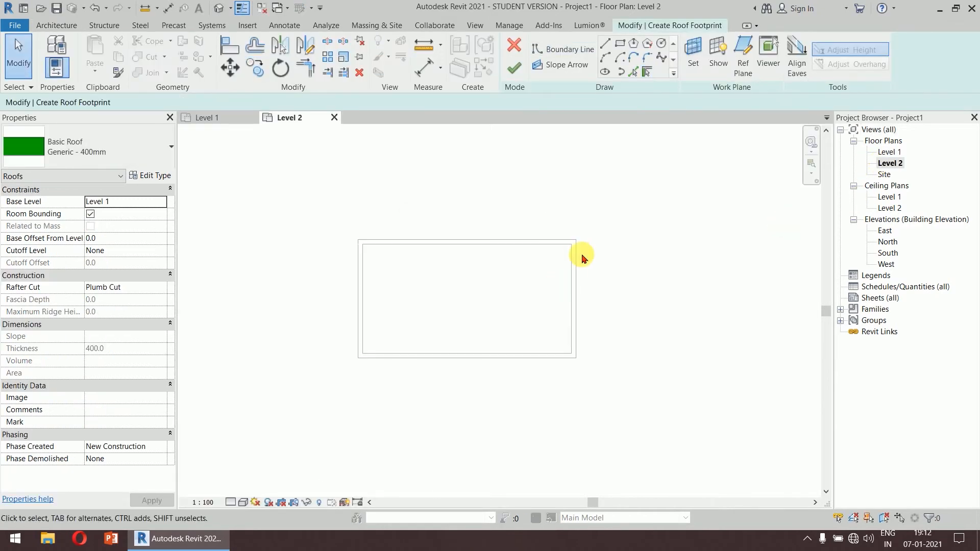
pyautogui.moveTo(601, 270); pyautogui.dragTo(476, 249, button='middle')
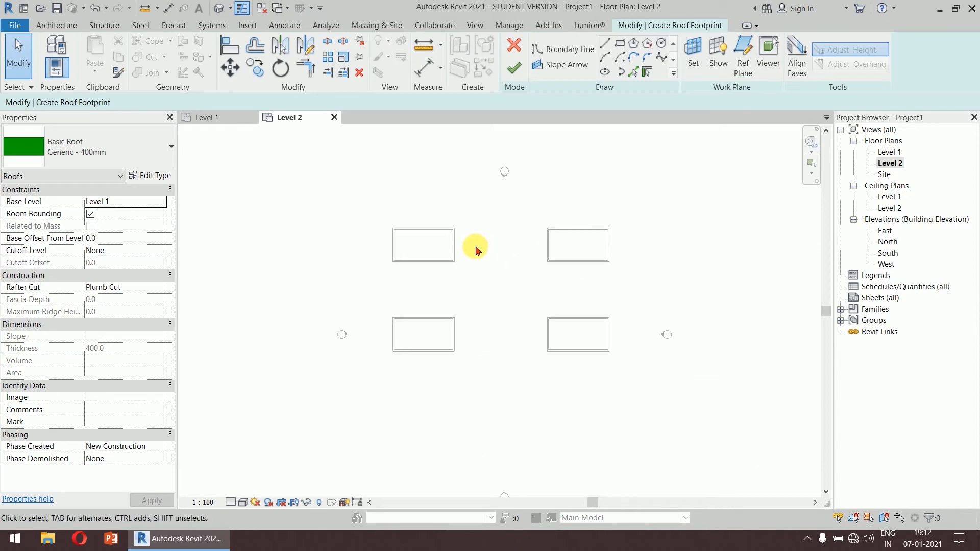
pyautogui.click(514, 46)
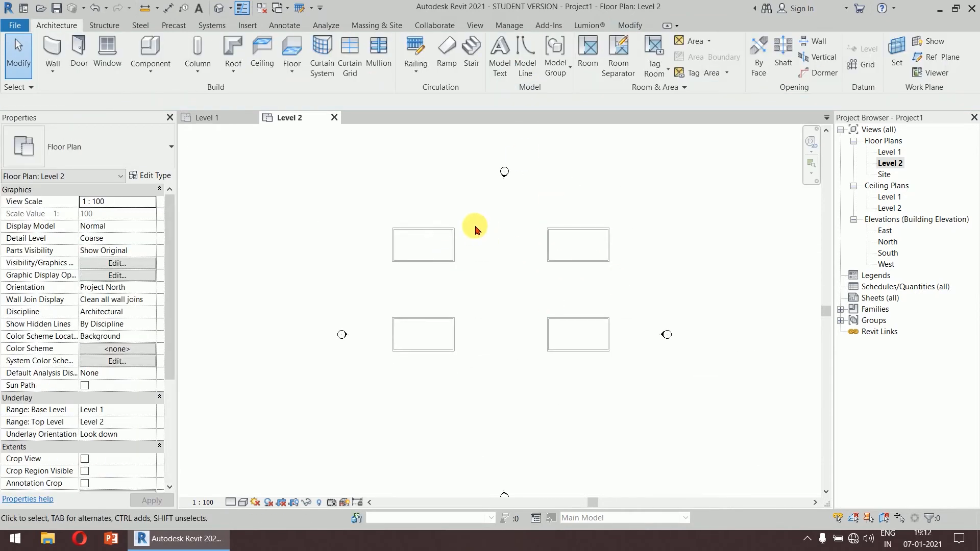
# Start a roof by footprint on Level 2 using the Generic - 400mm basic roof type
pyautogui.click(233, 69)
pyautogui.click(258, 90)
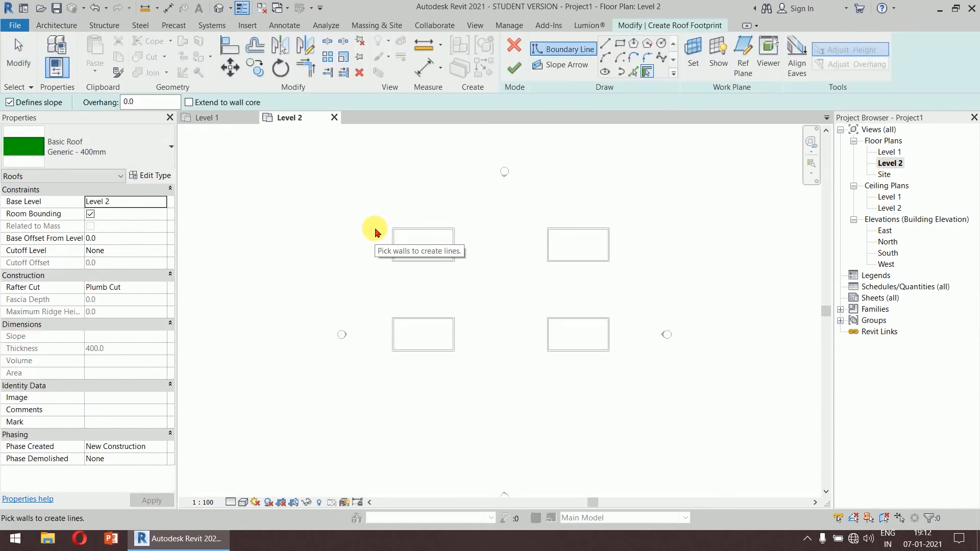
pyautogui.scroll(4, 419, 241)
pyautogui.moveTo(426, 242); pyautogui.dragTo(443, 248, button='middle')
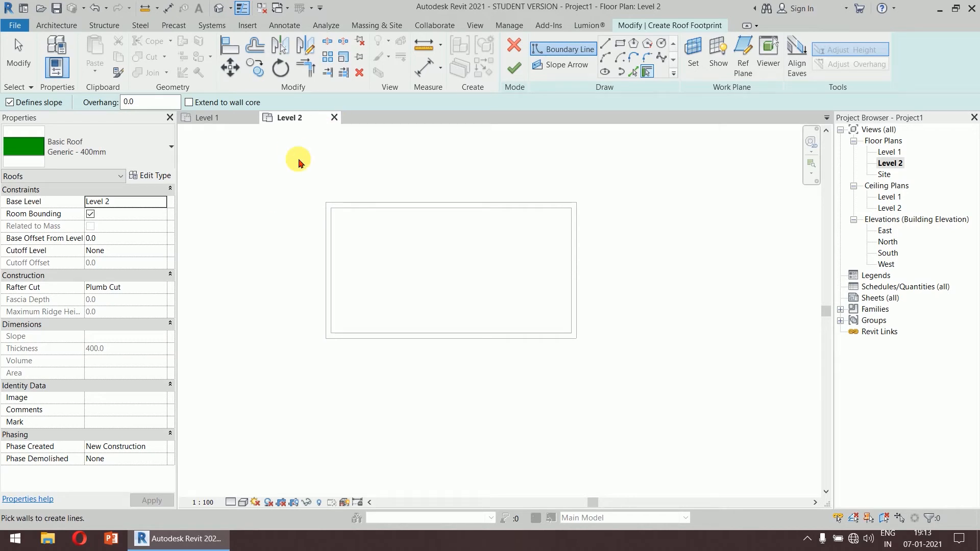
pyautogui.click(146, 152)
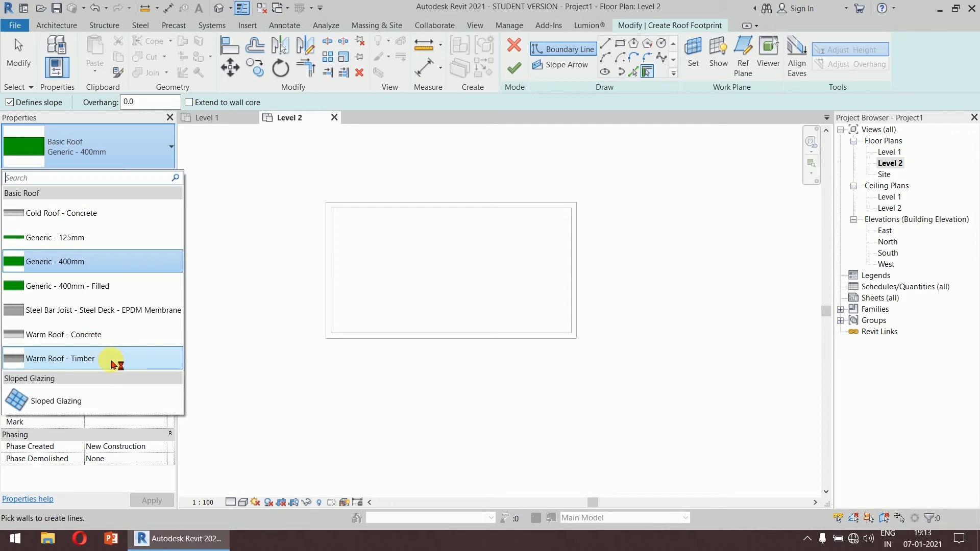
pyautogui.moveTo(111, 364)
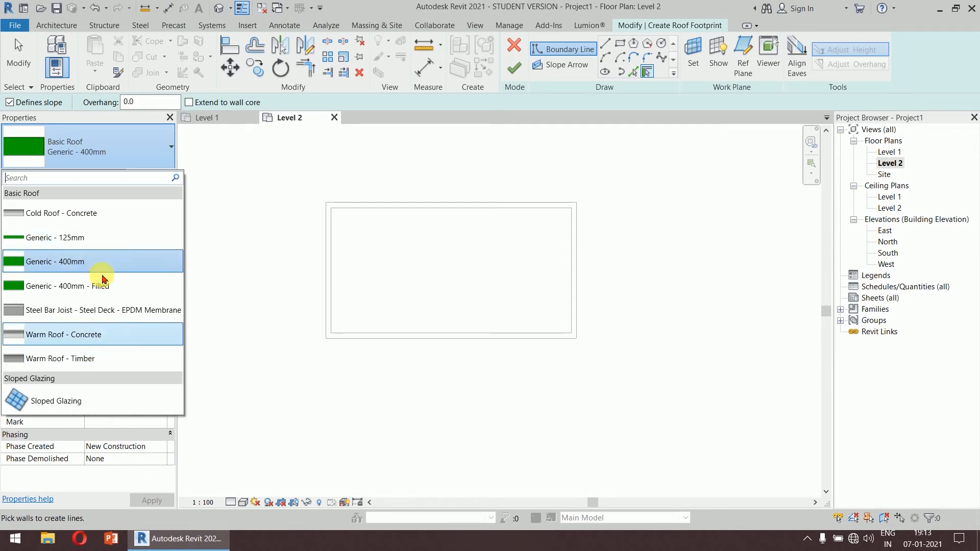
pyautogui.moveTo(102, 265)
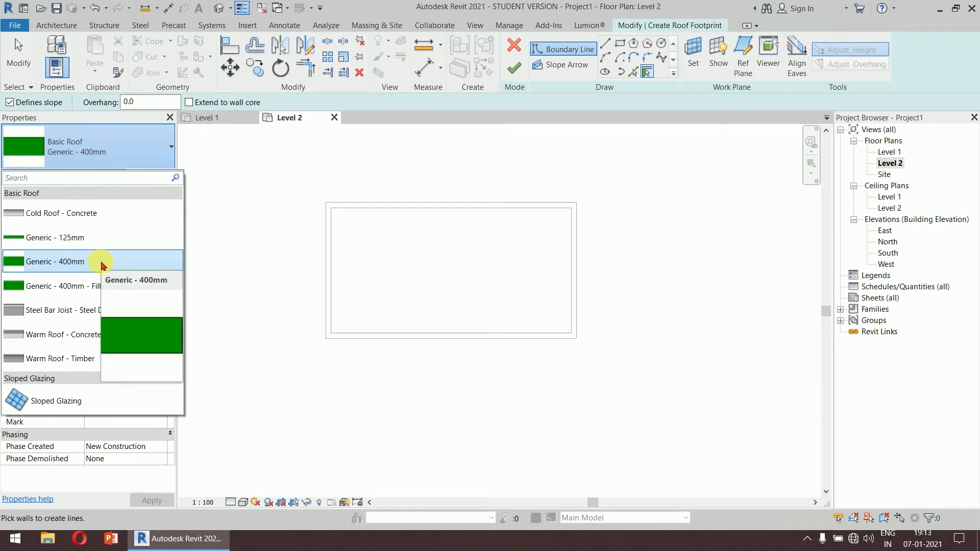
pyautogui.click(102, 265)
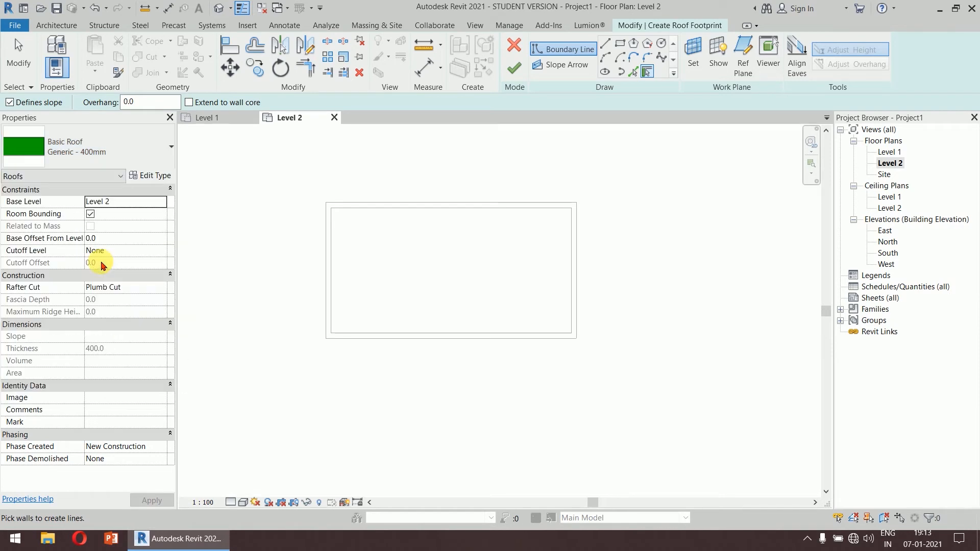
# Duplicate the Generic - 400mm roof type under the name "roof 300mm"
pyautogui.click(151, 175)
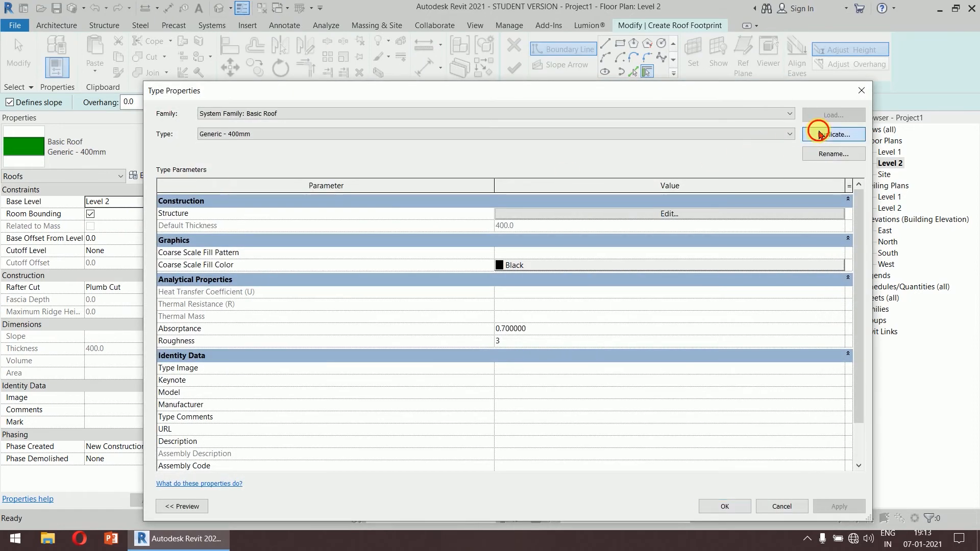
pyautogui.click(833, 134)
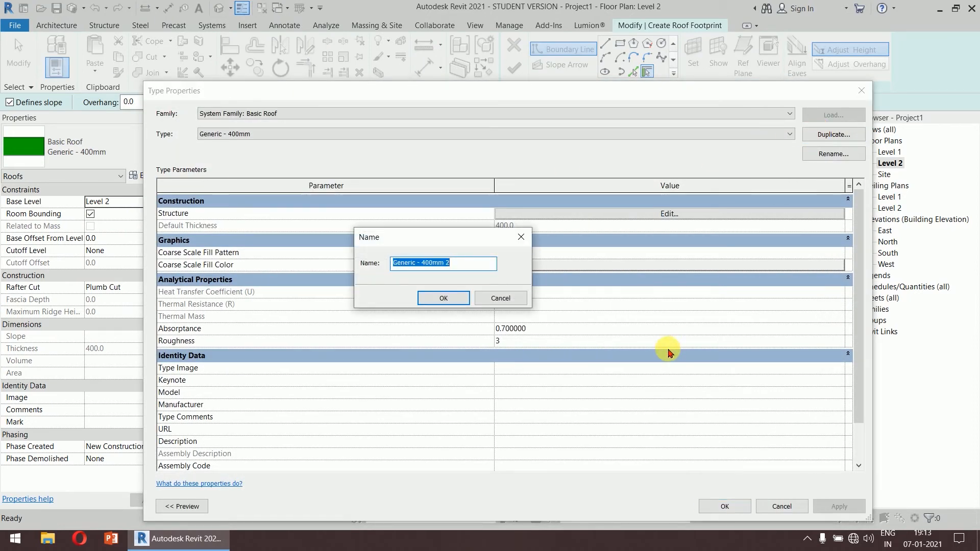
pyautogui.write('roof 300mm')
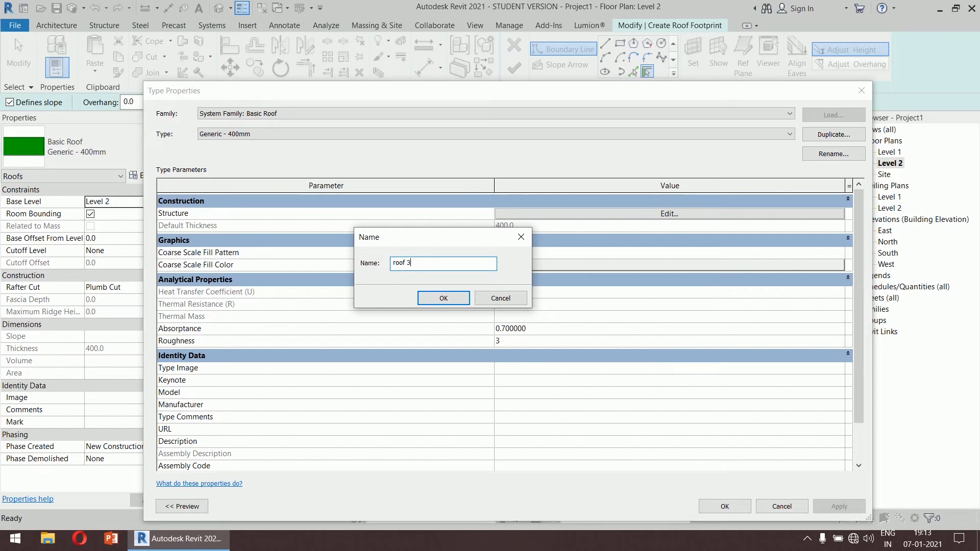
pyautogui.click(456, 299)
# Set the new roof type's structure layer to 300 mm thickness with the material Concrete, Sand/Cement Screed
pyautogui.click(615, 214)
pyautogui.click(558, 214)
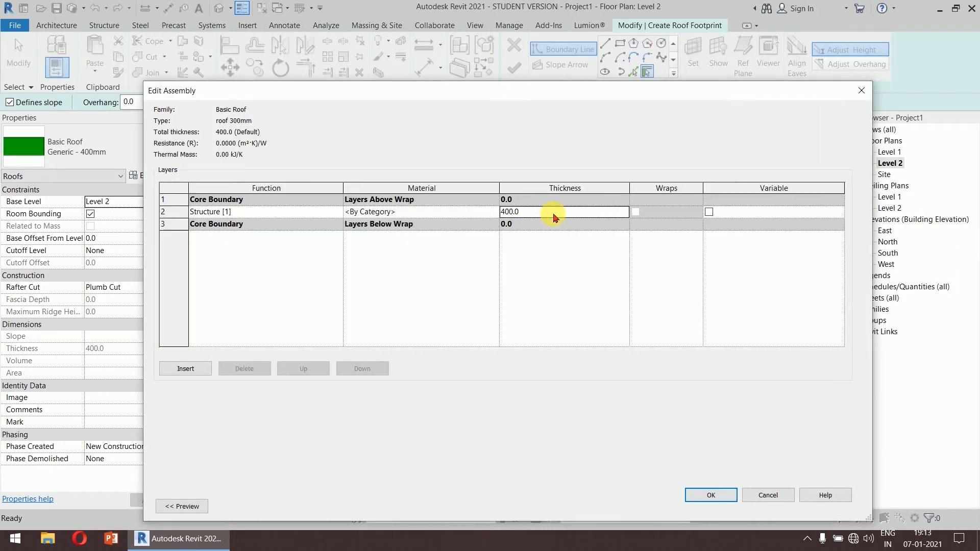
pyautogui.press('Tab')
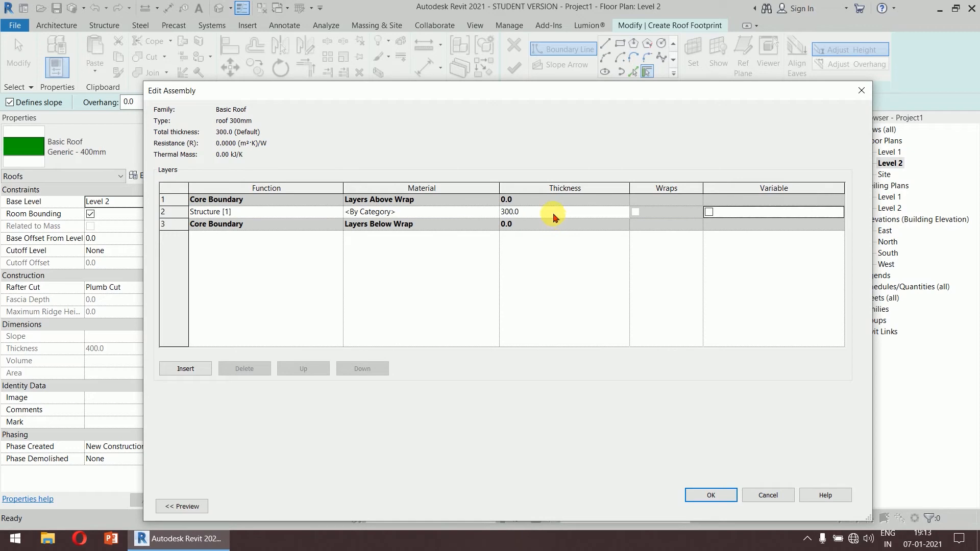
pyautogui.click(413, 214)
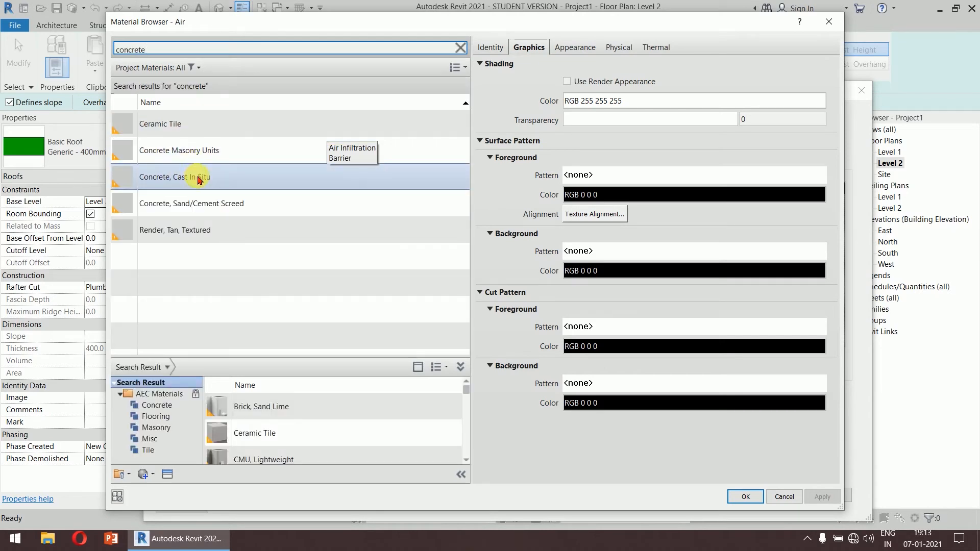
pyautogui.doubleClick(184, 204)
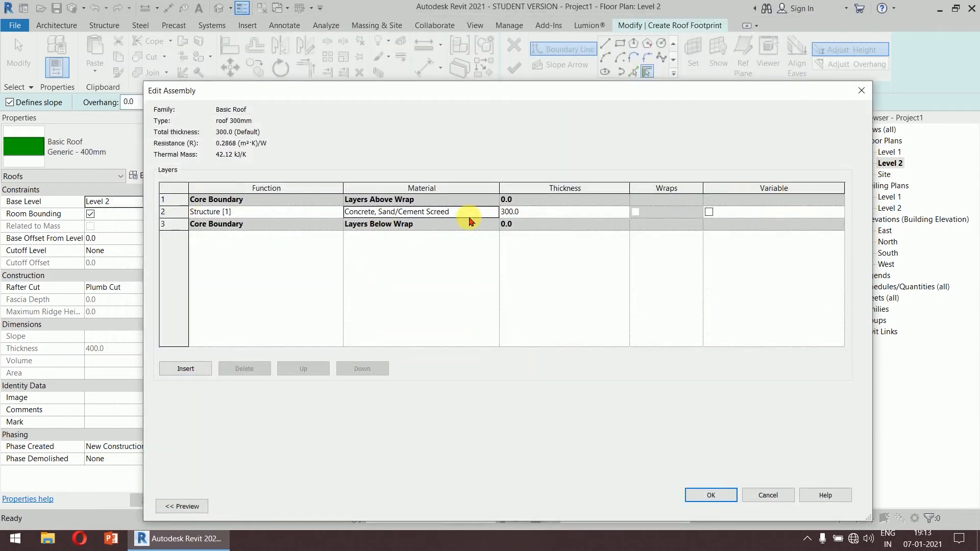
pyautogui.click(710, 494)
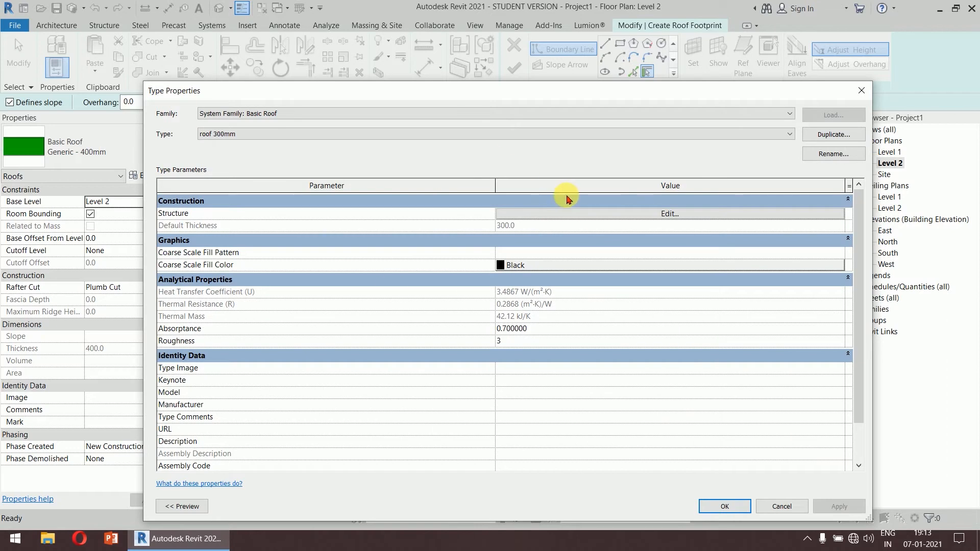
pyautogui.click(735, 507)
# Create the upper-left enclosure's roof by picking its four walls as slope-defining boundary lines, and finish the sketch
pyautogui.scroll(1, 462, 236)
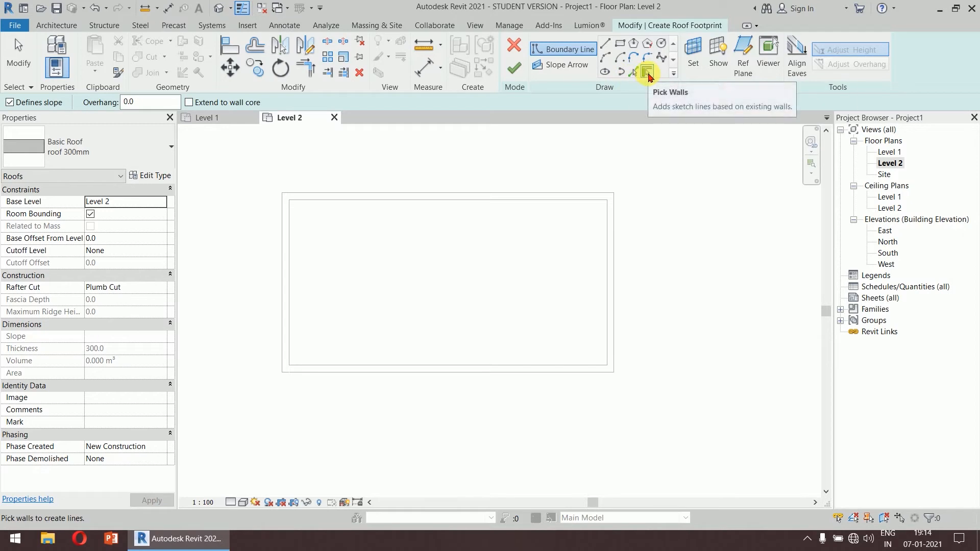
pyautogui.click(486, 189)
pyautogui.click(620, 256)
pyautogui.click(515, 373)
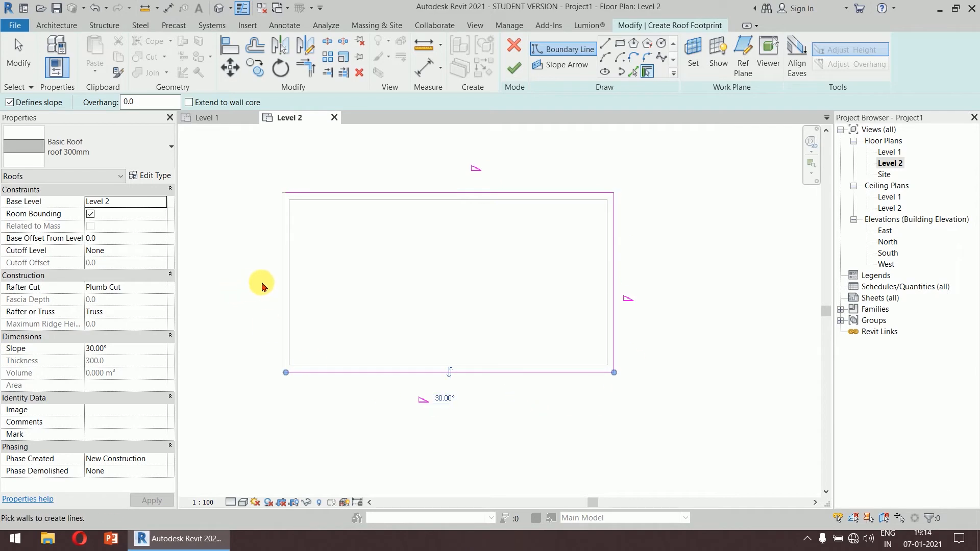
pyautogui.click(282, 285)
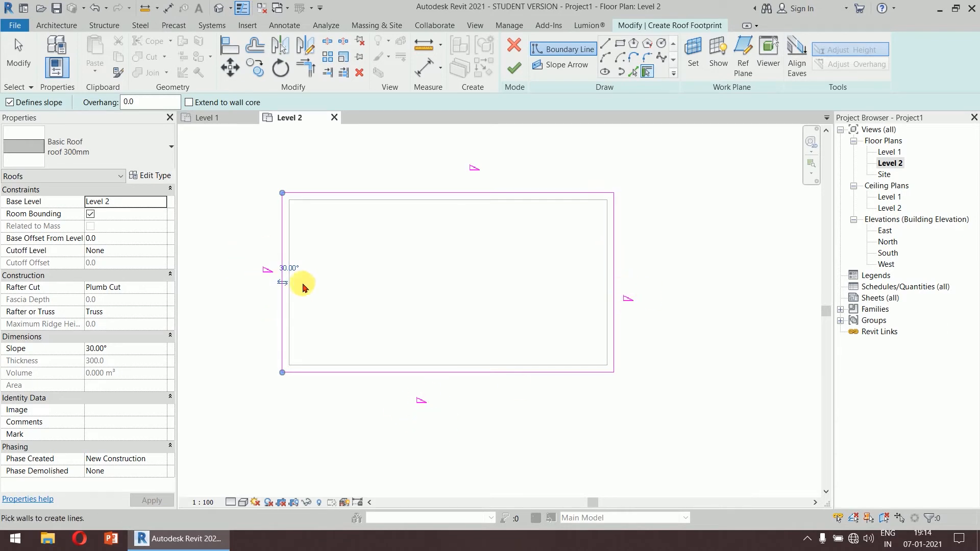
pyautogui.click(516, 66)
pyautogui.click(681, 402)
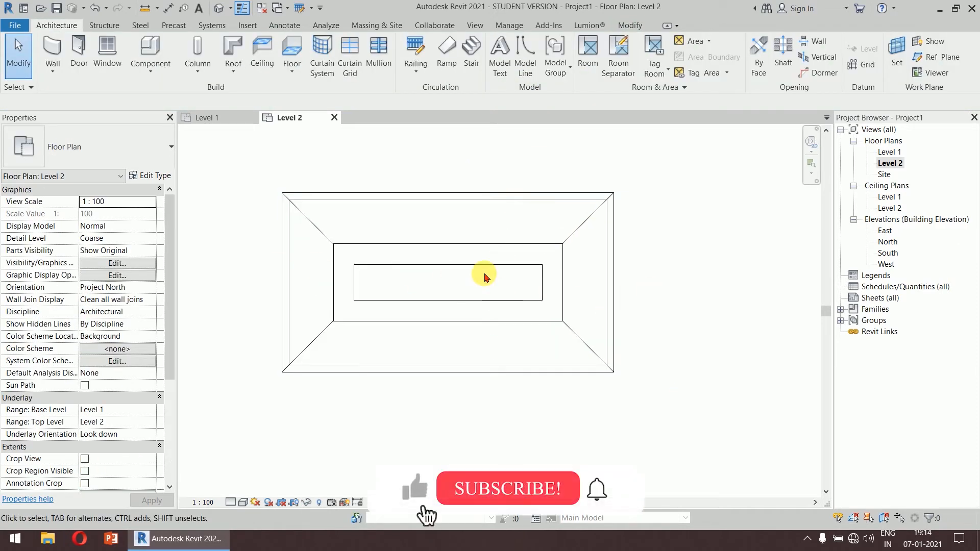
# Open the default 3D view and set its visual style to Shaded to show the hip roof
pyautogui.click(218, 8)
pyautogui.scroll(4, 522, 276)
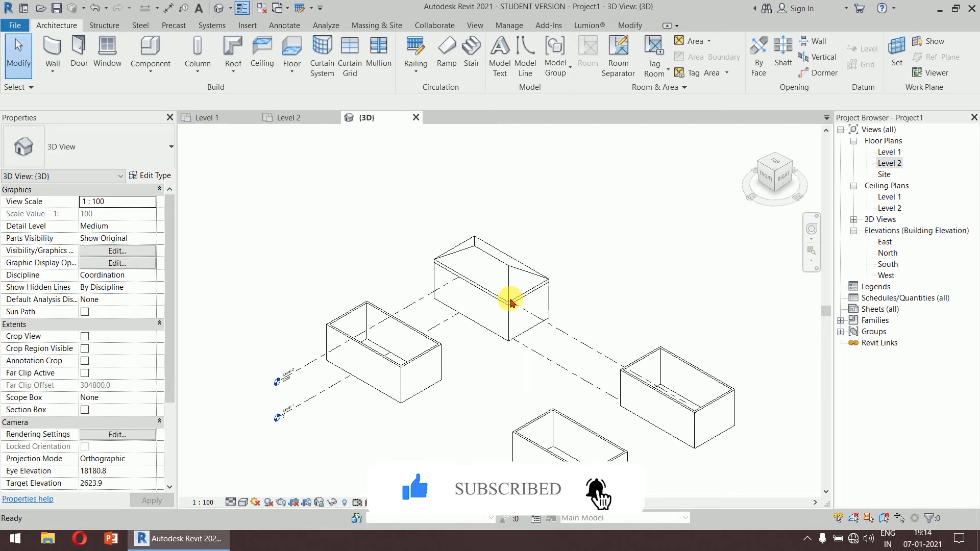
pyautogui.click(242, 504)
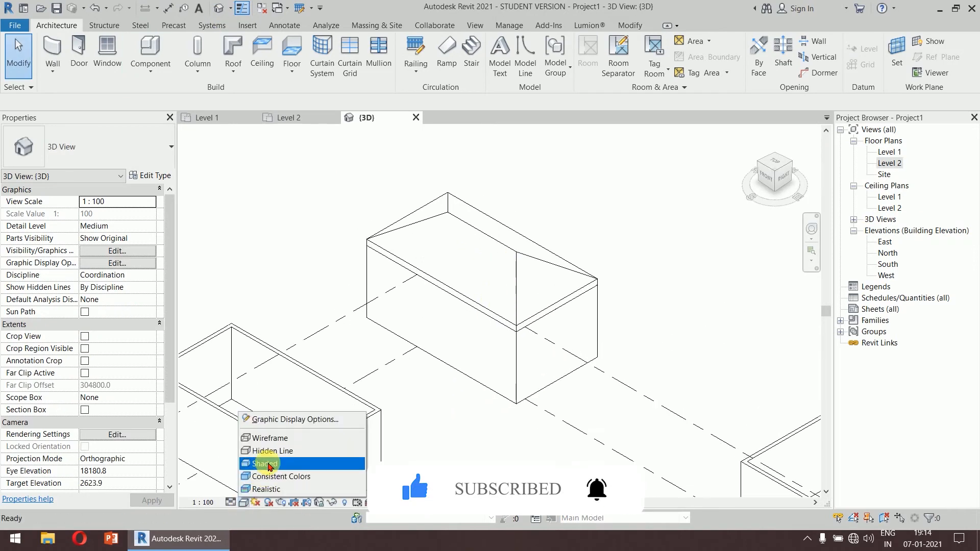
pyautogui.click(279, 475)
pyautogui.scroll(3, 601, 283)
pyautogui.moveTo(622, 281); pyautogui.dragTo(662, 306, button='middle')
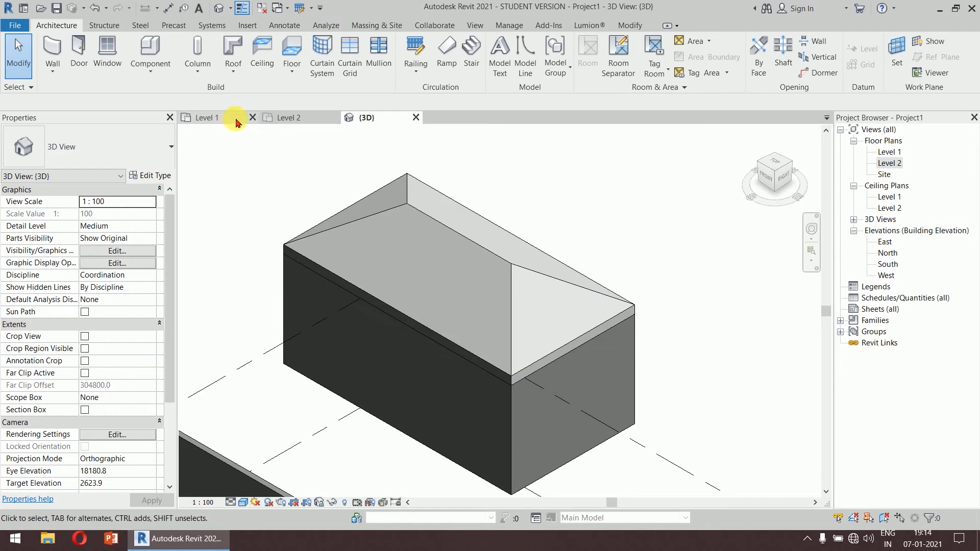
# On Level 2, start a roof by footprint and sketch a rectangular boundary along the outer wall corners of the upper-right enclosure
pyautogui.click(306, 117)
pyautogui.scroll(-4, 585, 266)
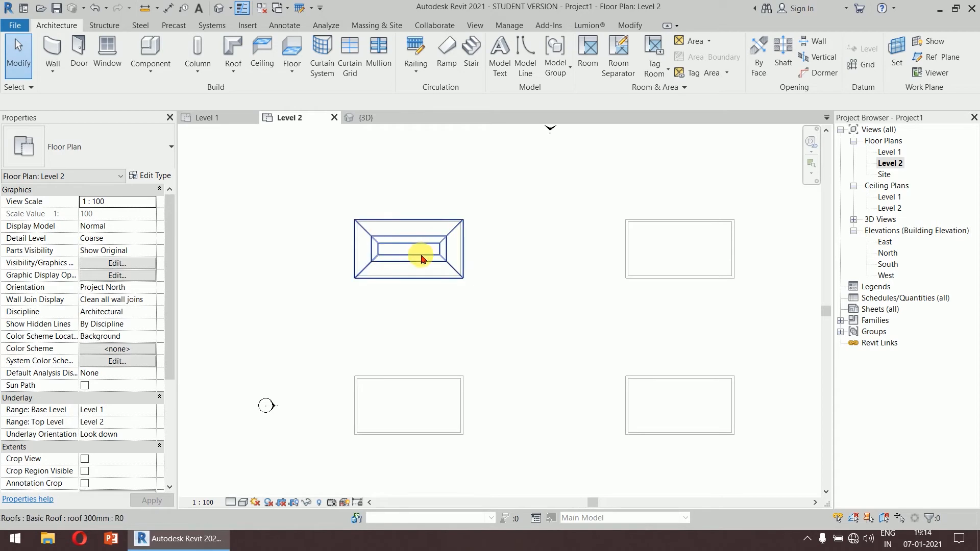
pyautogui.click(232, 72)
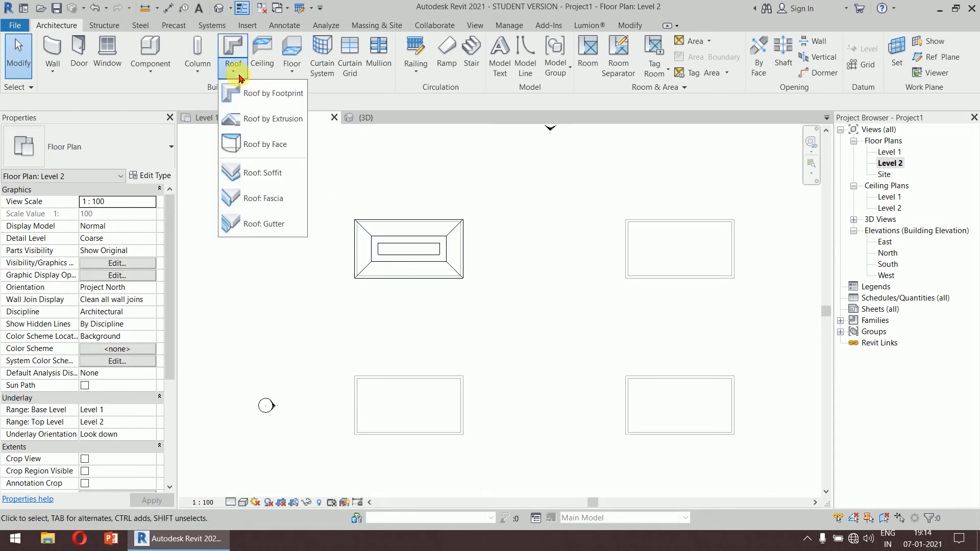
pyautogui.click(258, 94)
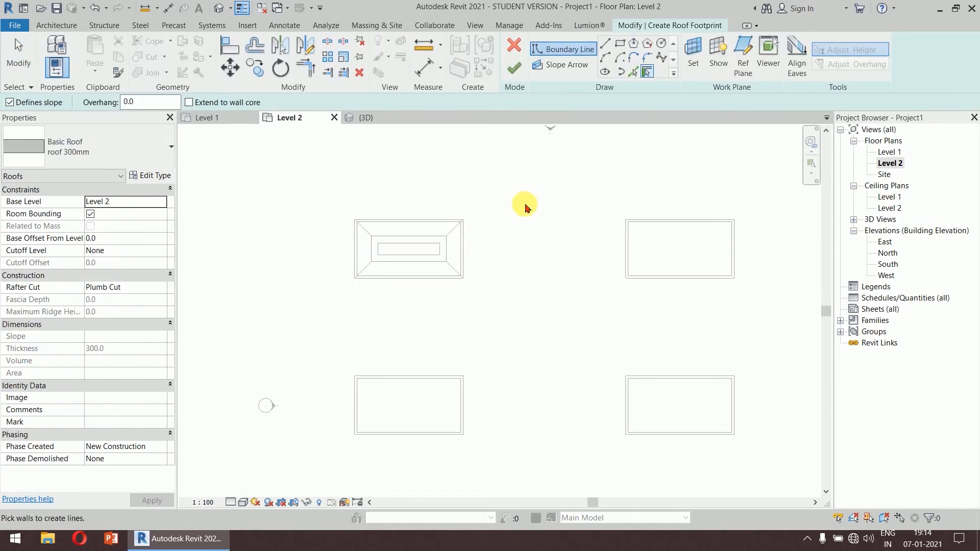
pyautogui.moveTo(605, 217); pyautogui.dragTo(480, 186, button='middle')
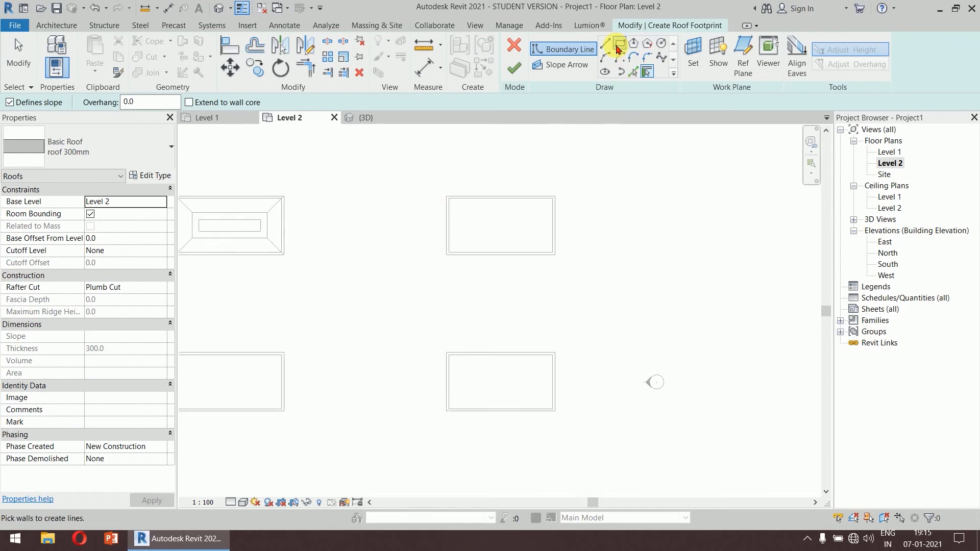
pyautogui.click(619, 44)
pyautogui.click(447, 196)
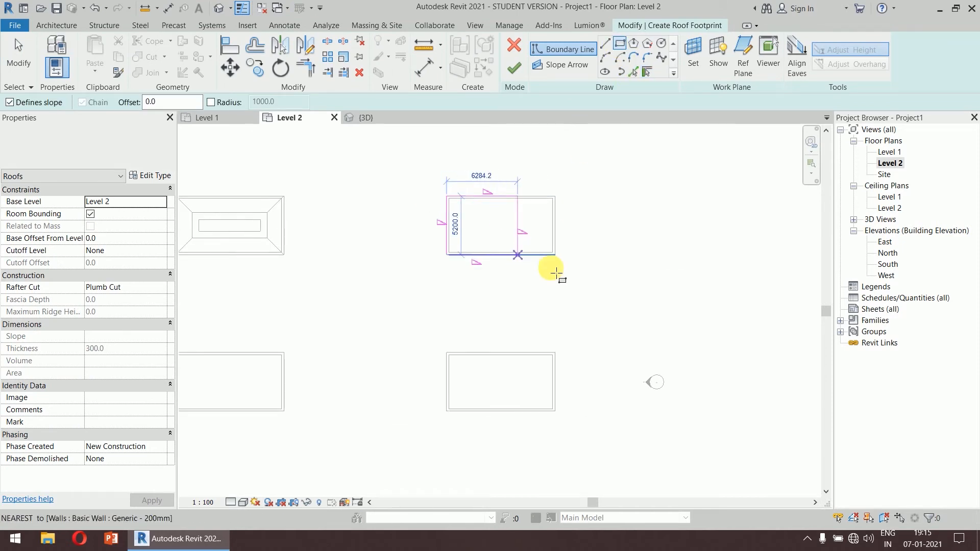
pyautogui.click(555, 254)
pyautogui.rightClick(639, 245)
pyautogui.click(654, 253)
pyautogui.rightClick(644, 233)
pyautogui.click(653, 242)
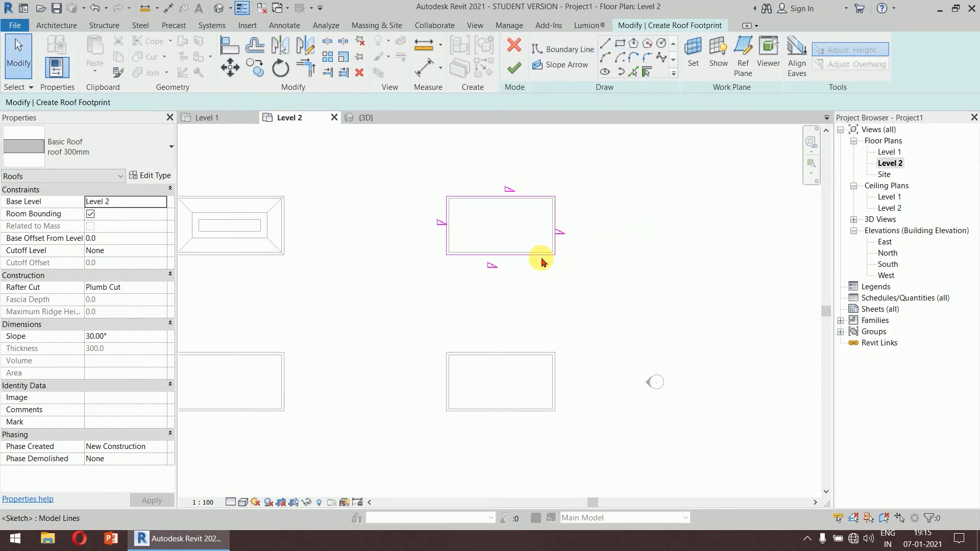
# Turn off Defines Slope for all four boundary lines of the upper-right roof and finish the sketch
pyautogui.moveTo(612, 166); pyautogui.dragTo(408, 279)
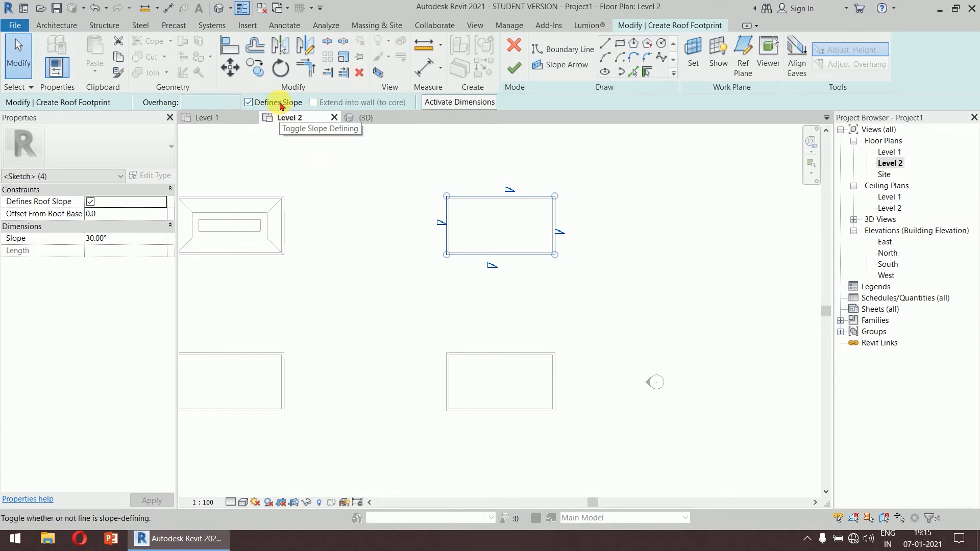
pyautogui.click(281, 105)
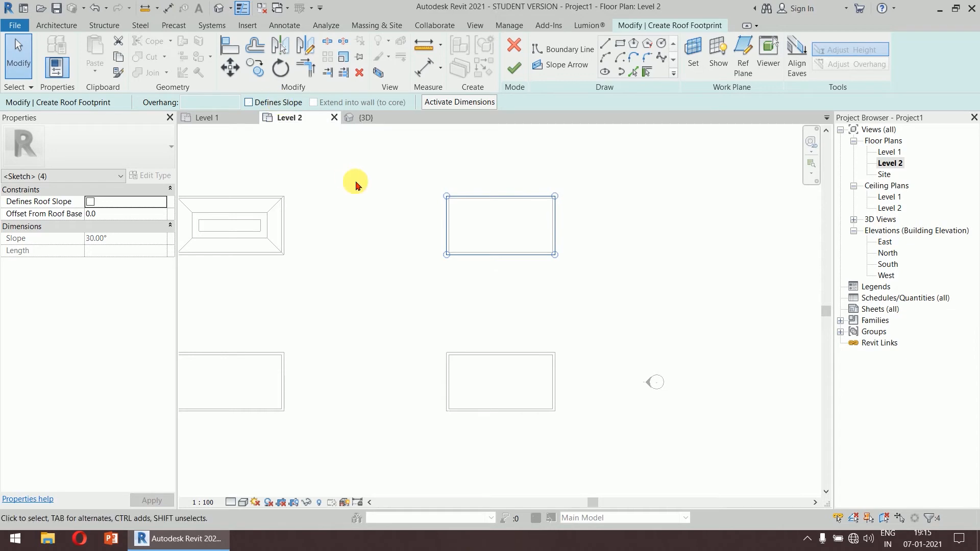
pyautogui.click(355, 185)
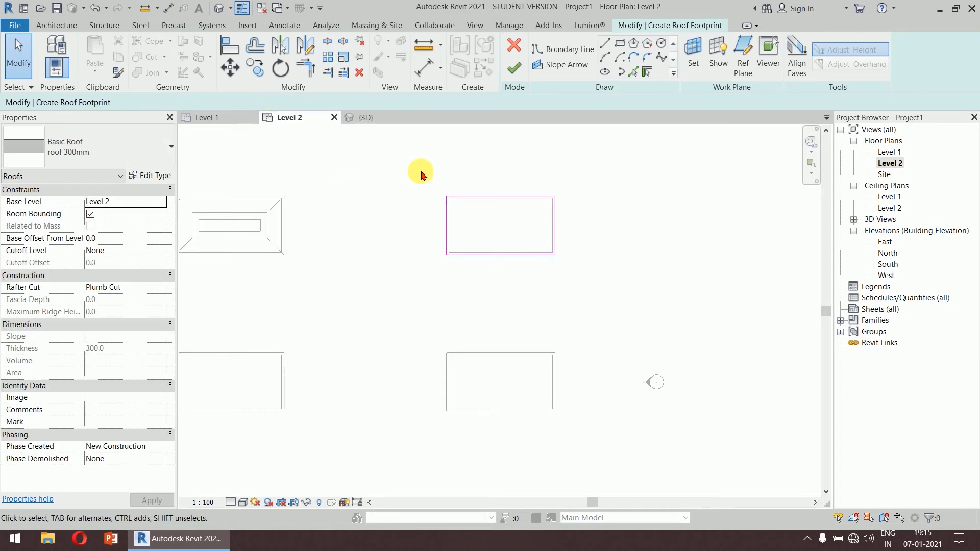
pyautogui.click(514, 72)
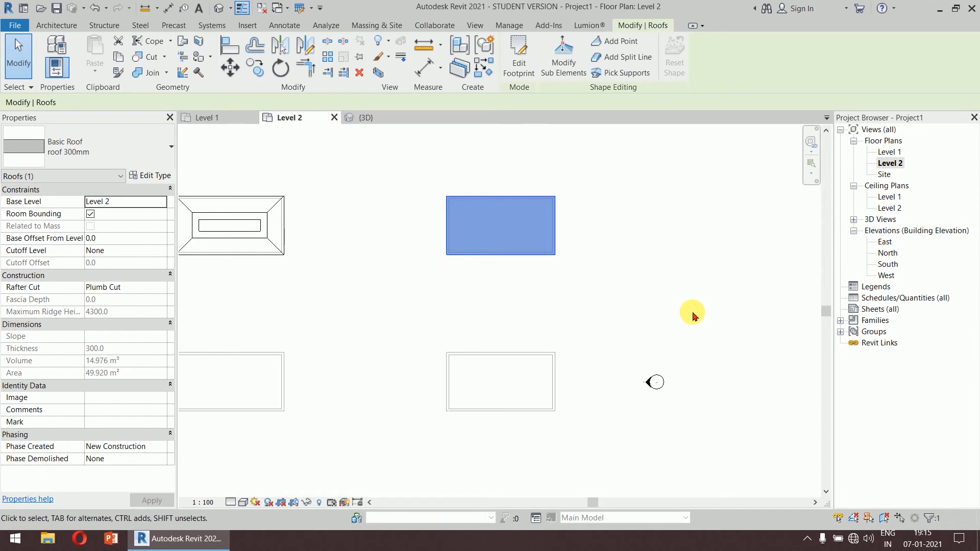
# Examine the flat roof on the upper-right enclosure in the 3D view
pyautogui.click(366, 118)
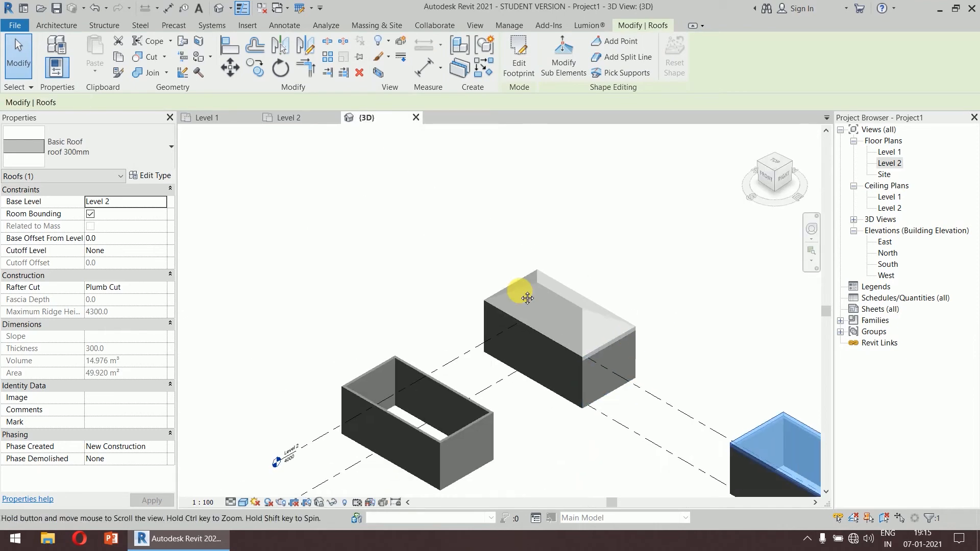
pyautogui.moveTo(634, 339); pyautogui.dragTo(323, 147, button='middle')
pyautogui.click(658, 281)
pyautogui.scroll(2, 544, 287)
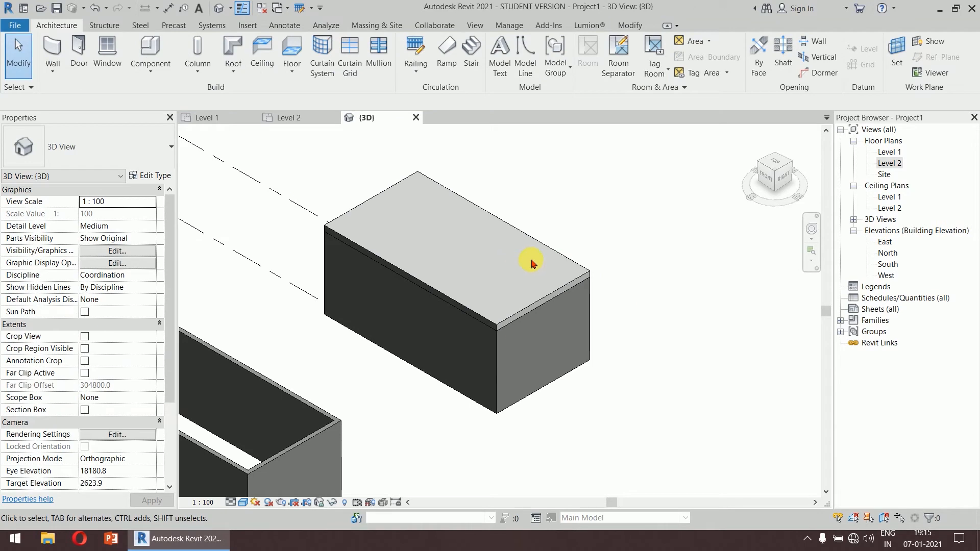
pyautogui.scroll(-3, 531, 263)
pyautogui.keyDown('shift'); pyautogui.moveTo(525, 258); pyautogui.dragTo(498, 295, button='middle'); pyautogui.keyUp('shift')
pyautogui.moveTo(540, 359); pyautogui.dragTo(517, 297, button='middle')
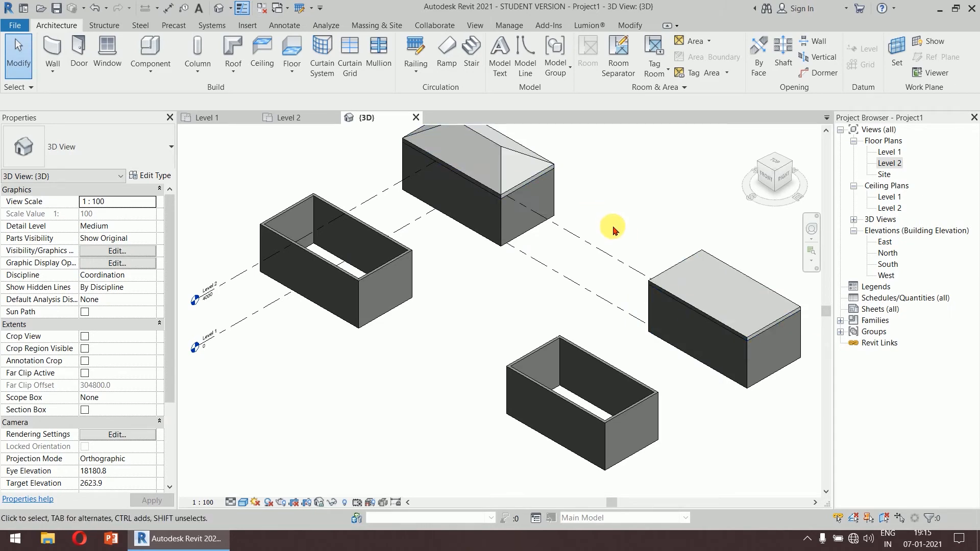
# Hide the Level 1 and Level 2 datums in the 3D view
pyautogui.click(574, 300)
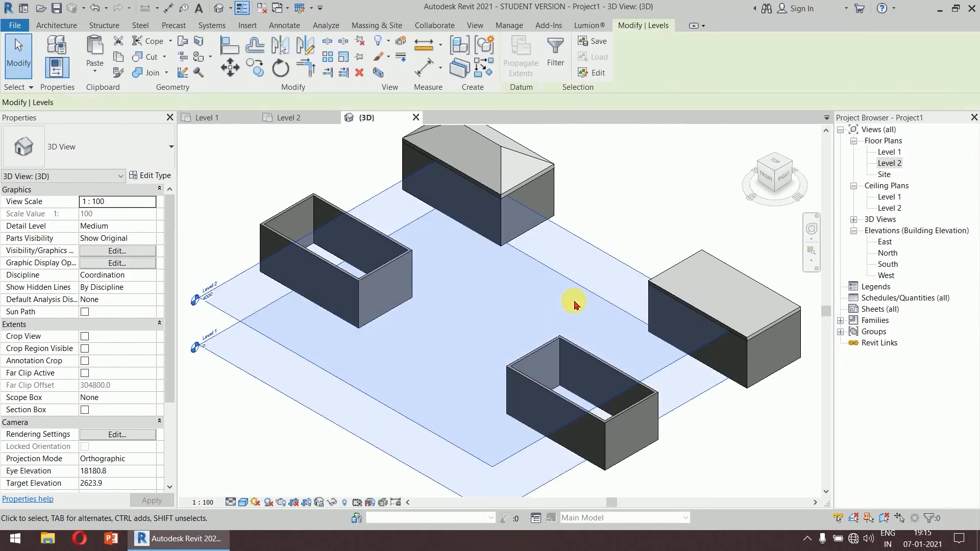
pyautogui.rightClick(585, 255)
pyautogui.moveTo(694, 305)
pyautogui.click(743, 302)
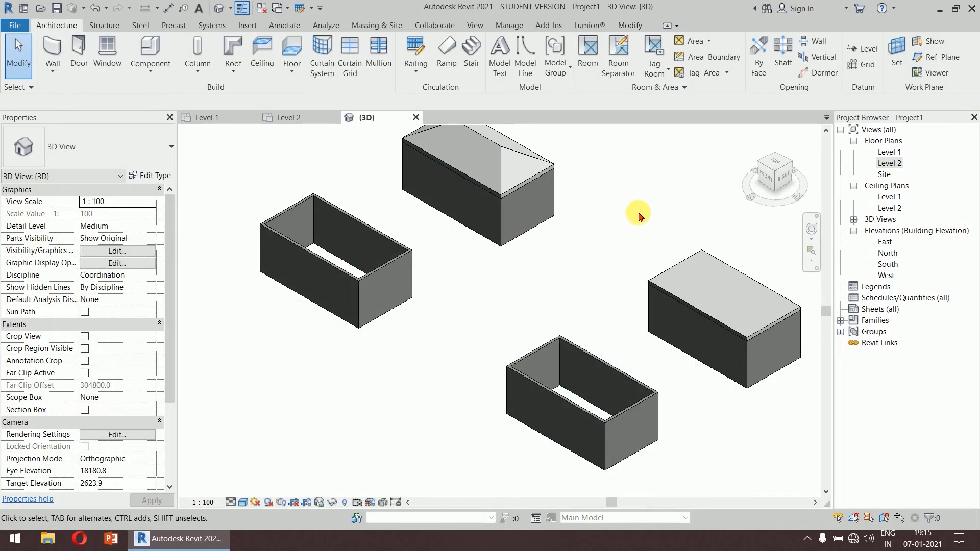
pyautogui.moveTo(577, 271); pyautogui.dragTo(584, 274, button='middle')
# On Level 2, start a roof by footprint and sketch a rectangular boundary along the outer wall corners of the lower-left enclosure
pyautogui.doubleClick(890, 163)
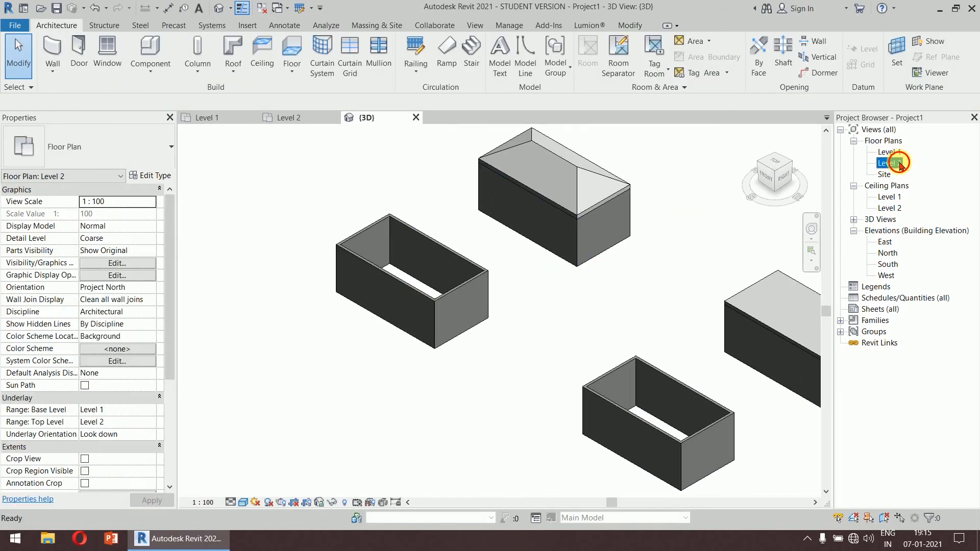
pyautogui.moveTo(364, 306); pyautogui.dragTo(680, 236, button='middle')
pyautogui.scroll(3, 570, 306)
pyautogui.moveTo(565, 306); pyautogui.dragTo(556, 254, button='middle')
pyautogui.click(234, 72)
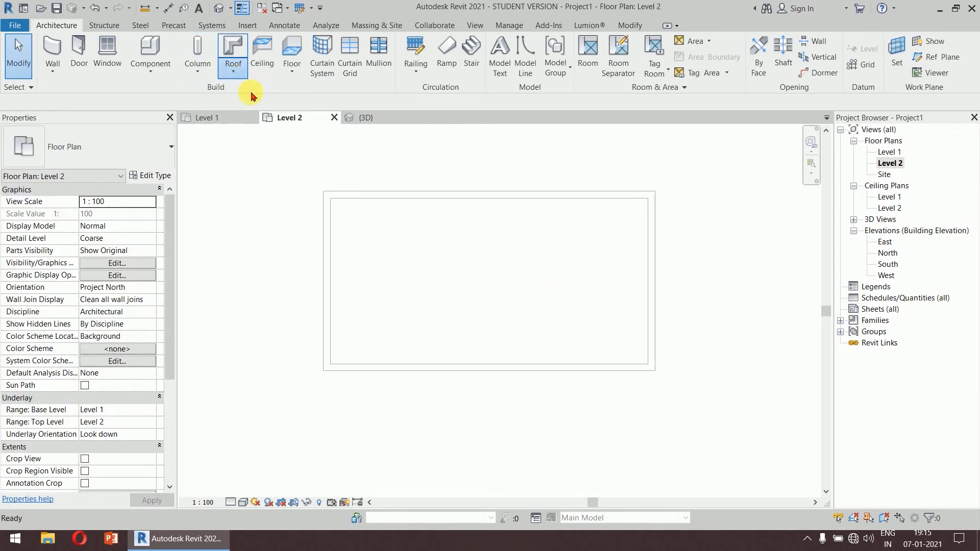
pyautogui.click(252, 92)
pyautogui.click(619, 45)
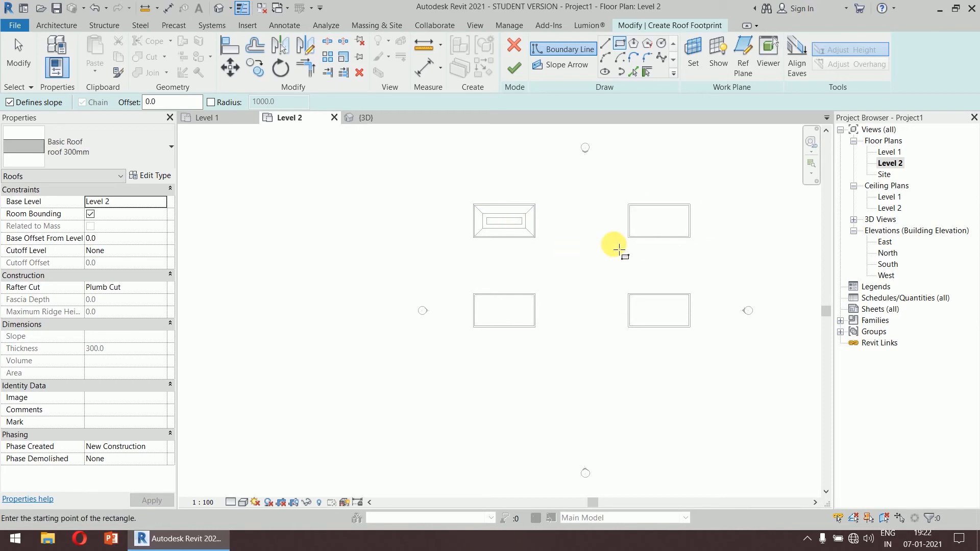
pyautogui.scroll(5, 491, 330)
pyautogui.moveTo(568, 285); pyautogui.dragTo(466, 271, button='middle')
pyautogui.click(303, 217)
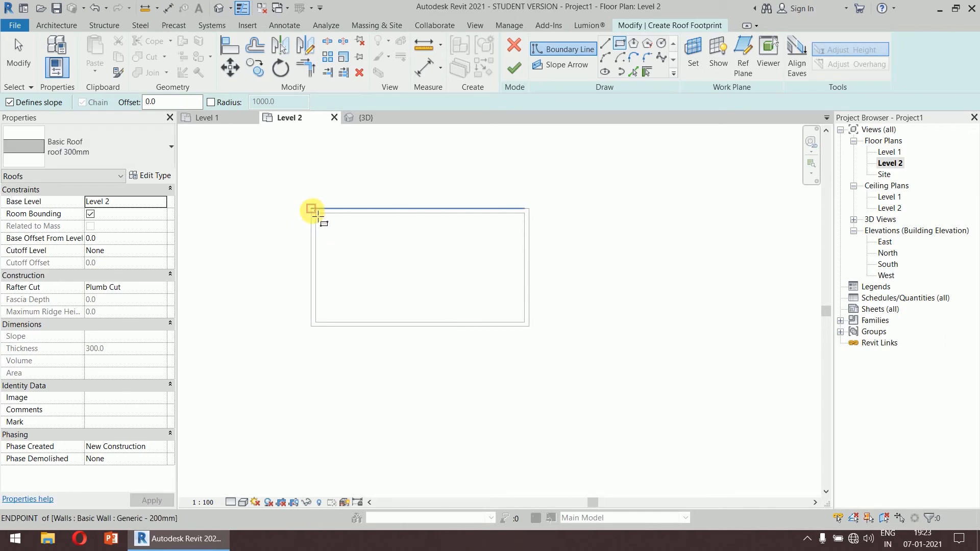
pyautogui.click(528, 326)
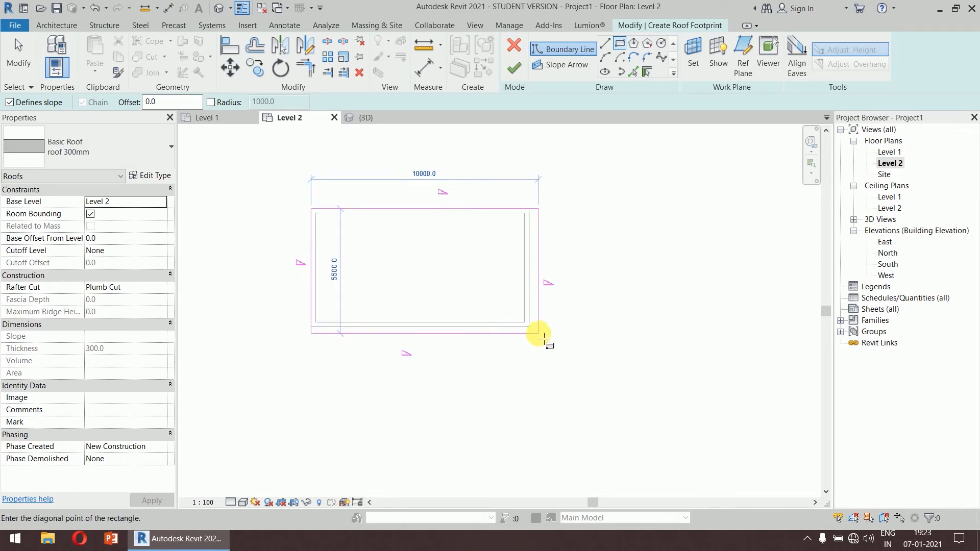
pyautogui.press('Escape')
pyautogui.press('Escape')
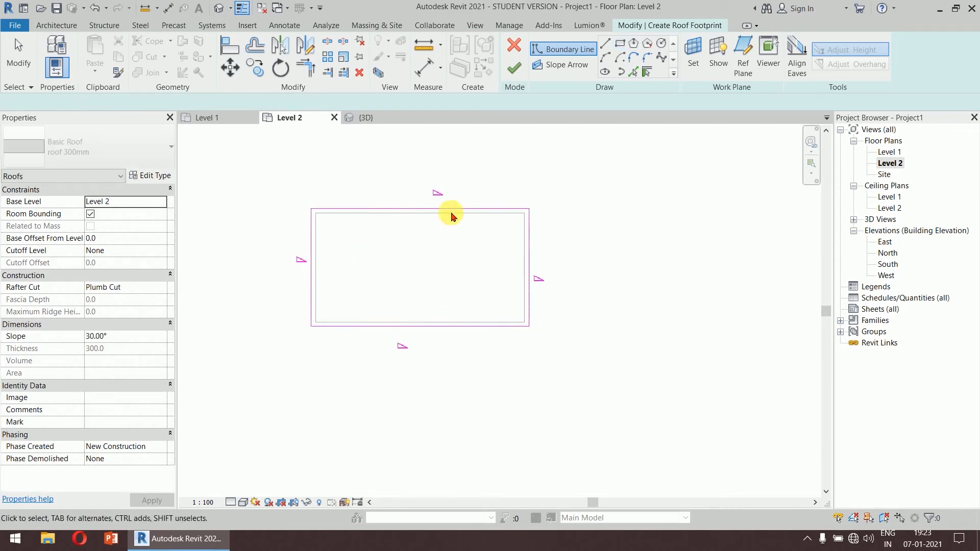
# Turn off Defines Slope for the two long boundary lines of the lower-left roof and finish the sketch
pyautogui.moveTo(461, 165)
pyautogui.mouseDown()
pyautogui.moveTo(413, 258)
pyautogui.moveTo(382, 387)
pyautogui.mouseUp()
pyautogui.click(268, 102)
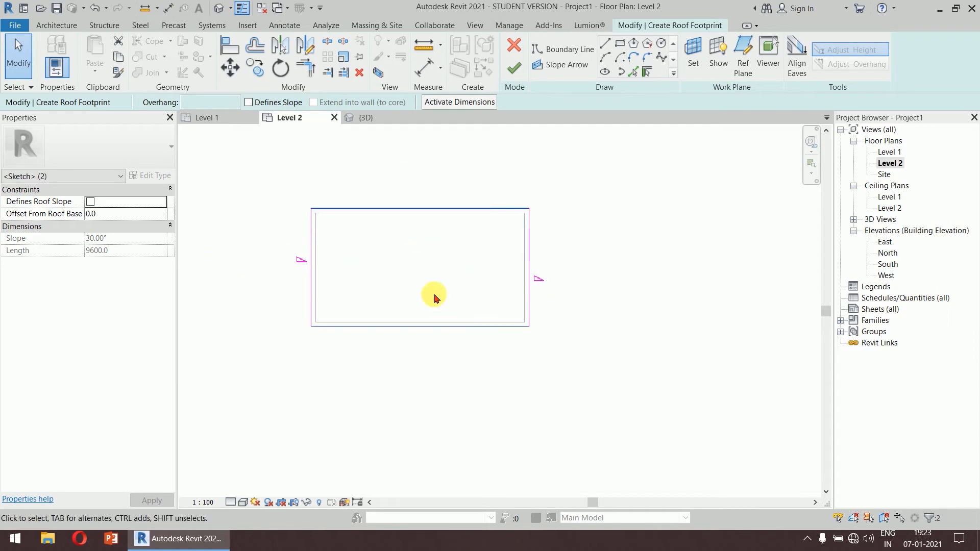
pyautogui.click(522, 69)
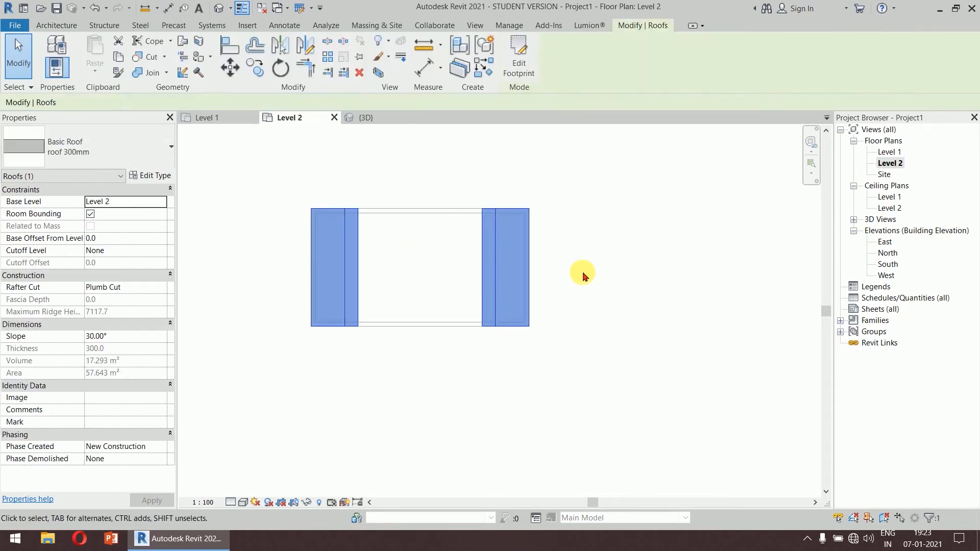
pyautogui.click(584, 271)
# Start another roof by footprint and sketch a rectangular boundary along the outer wall corners of the lower-right enclosure
pyautogui.scroll(-2, 590, 274)
pyautogui.moveTo(591, 273); pyautogui.dragTo(384, 277, button='middle')
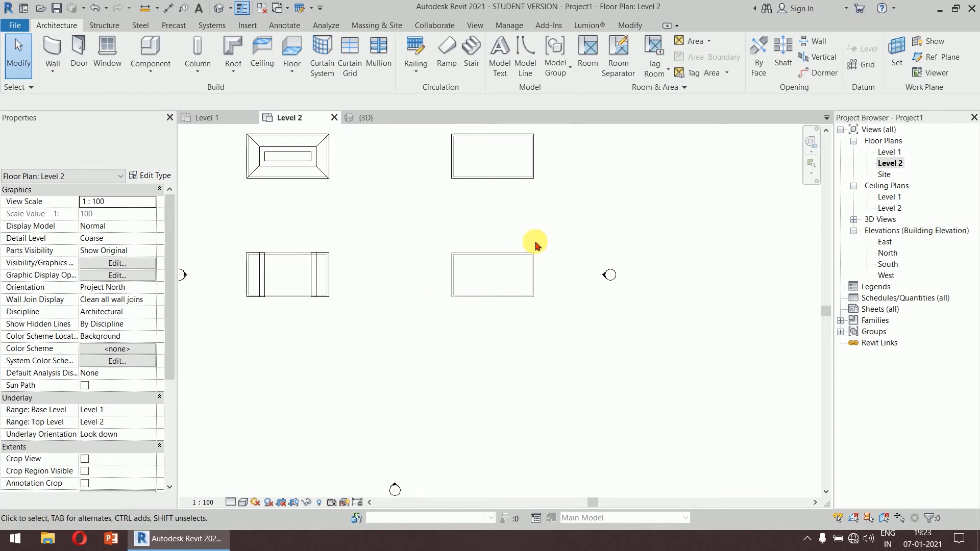
pyautogui.click(242, 56)
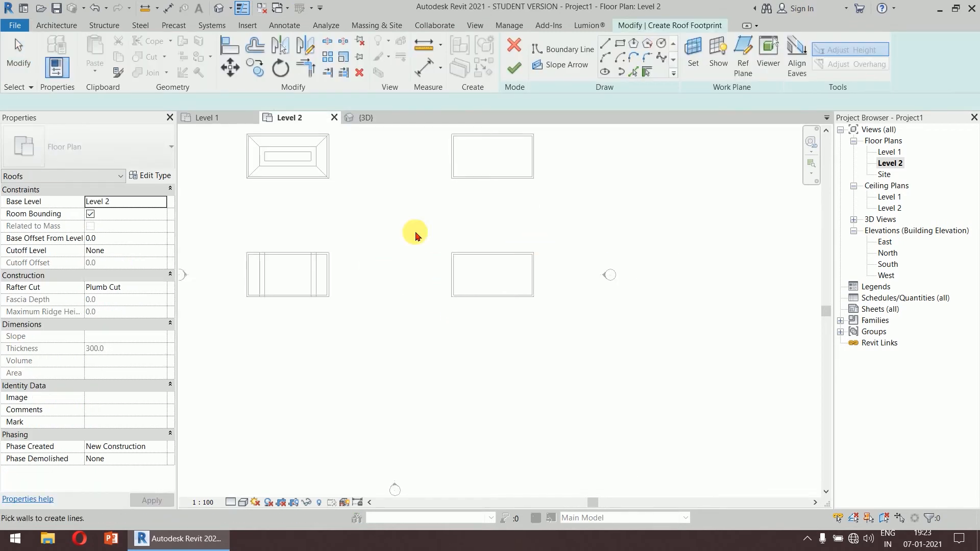
pyautogui.click(620, 44)
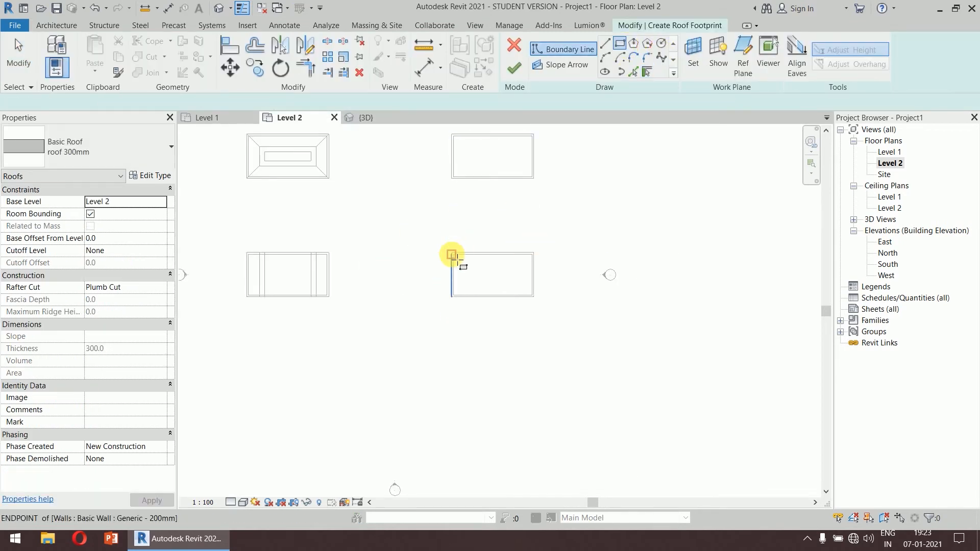
pyautogui.click(452, 252)
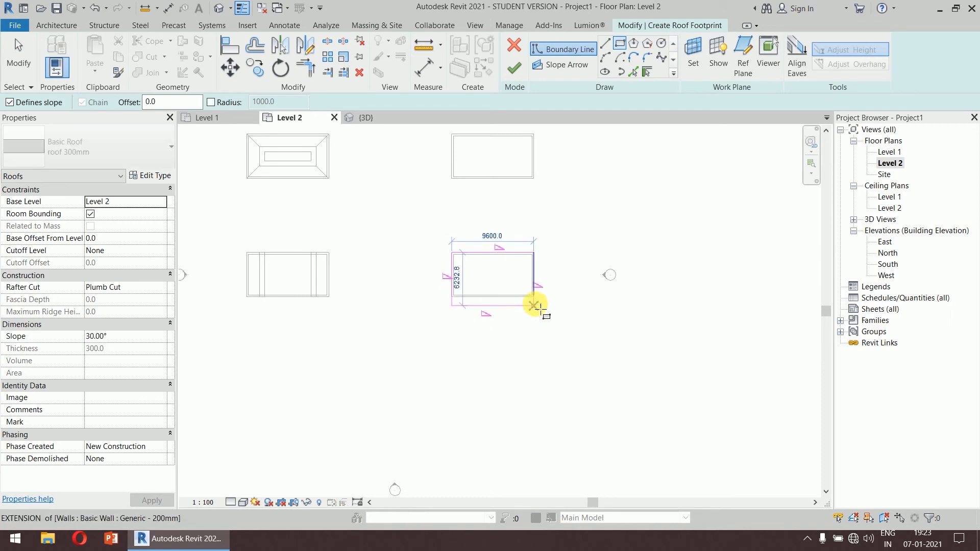
pyautogui.click(534, 296)
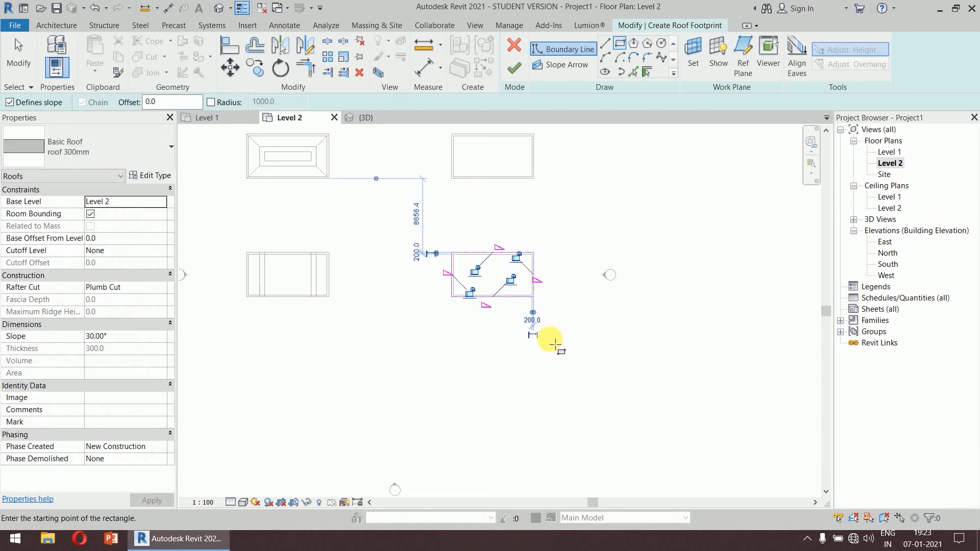
# Turn off Defines Slope for the two short boundary lines of the lower-right roof and finish the sketch
pyautogui.press('Escape')
pyautogui.press('Escape')
pyautogui.scroll(1, 507, 304)
pyautogui.scroll(1, 507, 305)
pyautogui.moveTo(552, 282); pyautogui.dragTo(647, 267, button='middle')
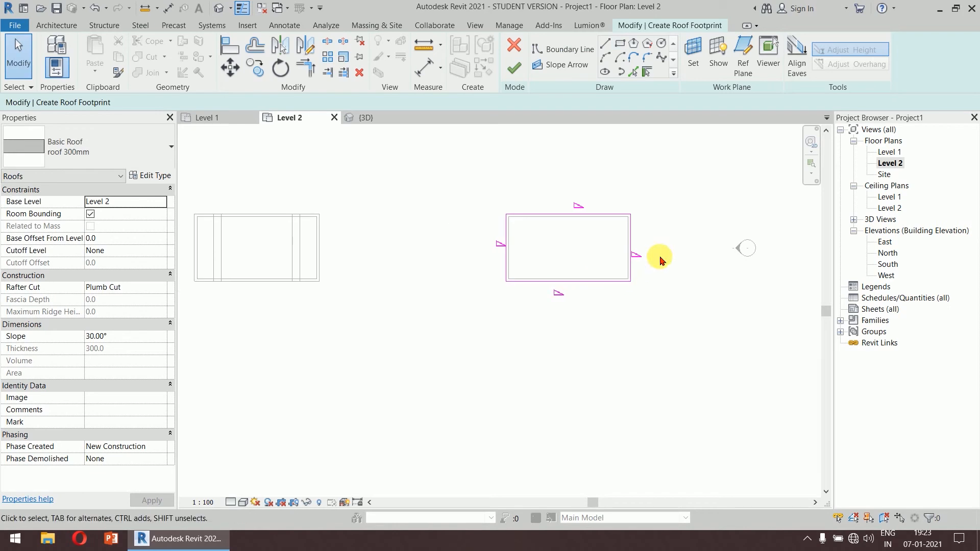
pyautogui.moveTo(424, 274); pyautogui.dragTo(416, 274)
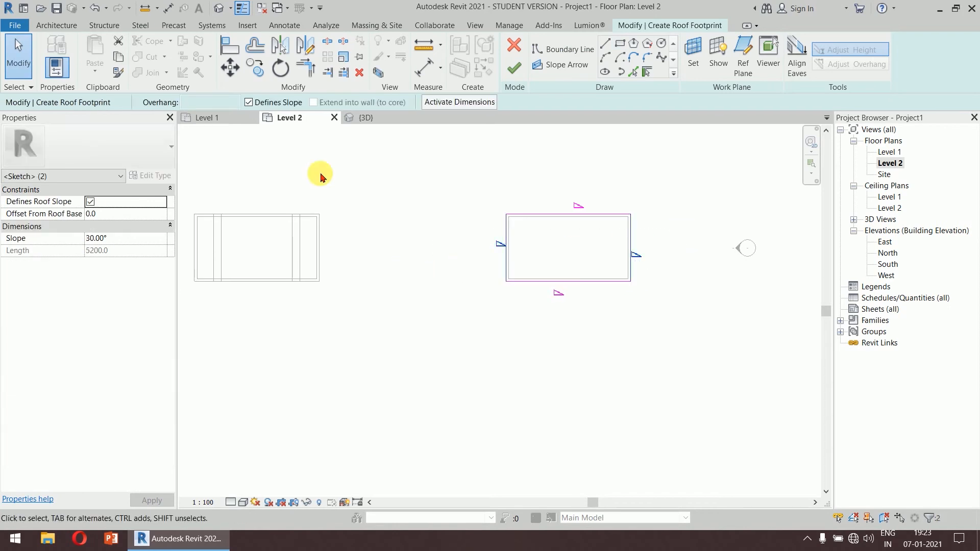
pyautogui.click(512, 70)
pyautogui.click(453, 346)
pyautogui.scroll(-3, 454, 346)
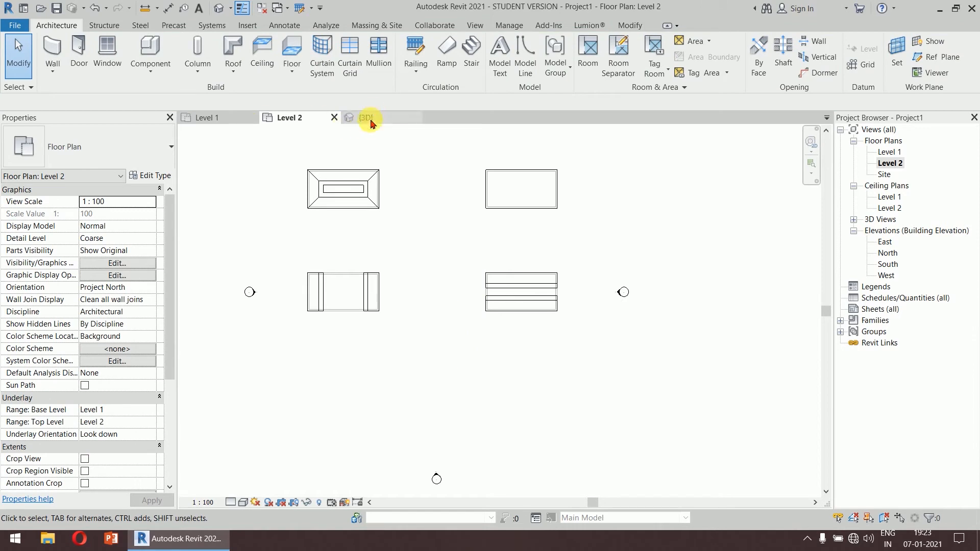
# In the 3D view, lower the ridge of the front-left gable roof slightly using its shape handle
pyautogui.click(366, 118)
pyautogui.keyDown('shift'); pyautogui.moveTo(466, 328); pyautogui.dragTo(513, 263, button='middle'); pyautogui.keyUp('shift')
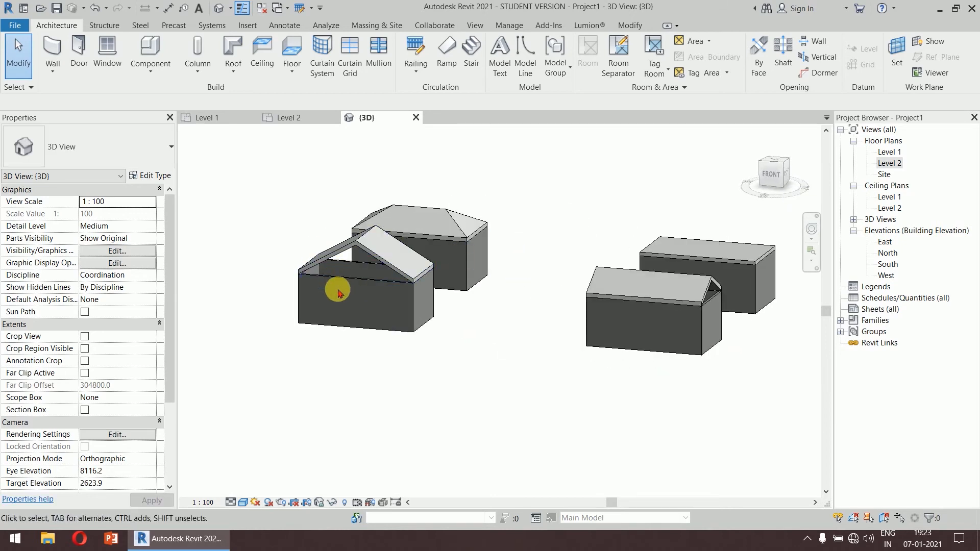
pyautogui.click(361, 247)
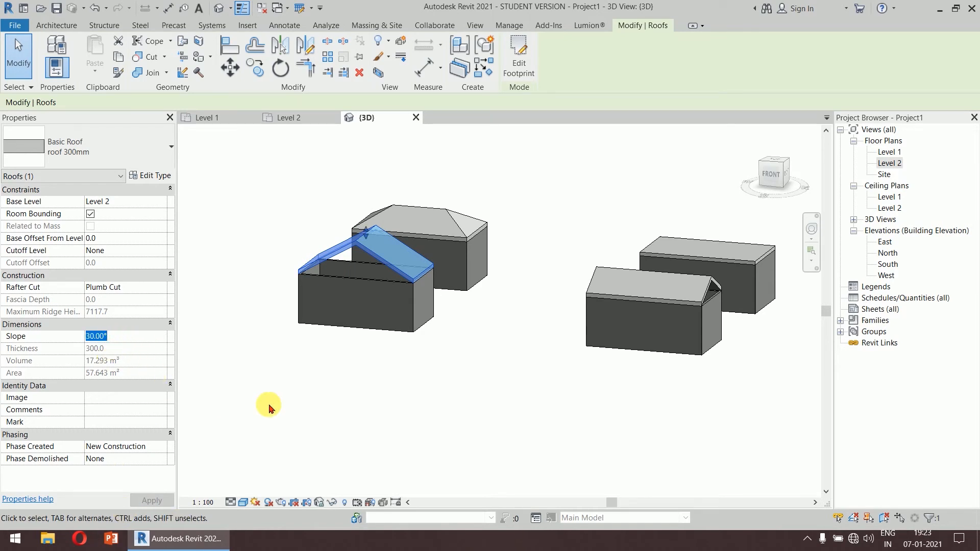
pyautogui.click(349, 411)
pyautogui.click(390, 263)
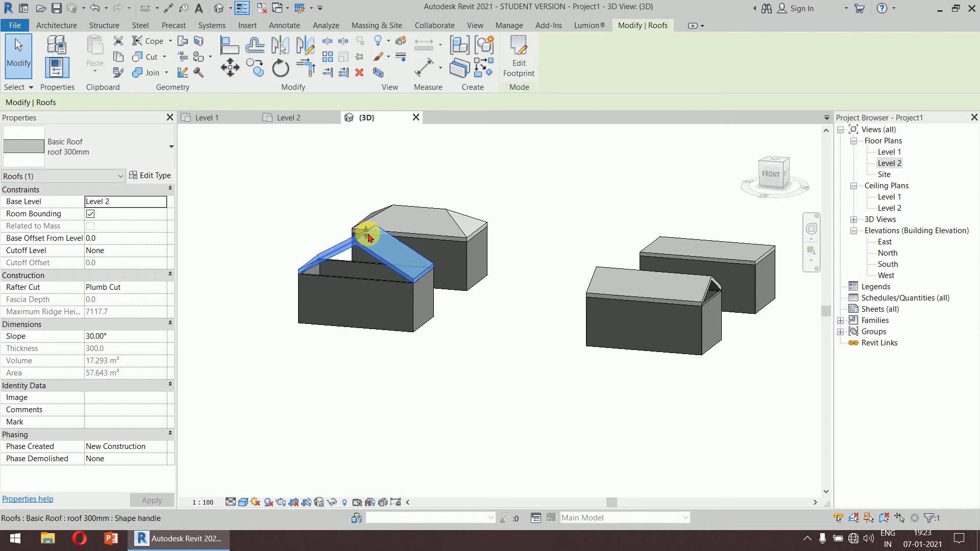
pyautogui.moveTo(368, 235)
pyautogui.mouseDown()
pyautogui.moveTo(372, 252)
pyautogui.moveTo(364, 209)
pyautogui.moveTo(370, 246)
pyautogui.mouseUp()
pyautogui.click(471, 389)
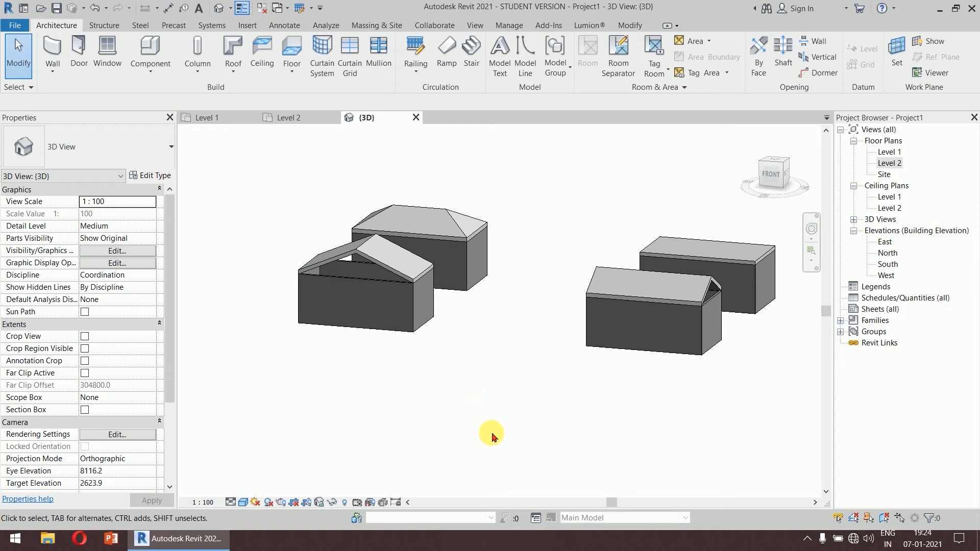
# On Level 2, edit the flat roof's footprint so only its left short boundary line defines slope, and finish the sketch
pyautogui.click(301, 117)
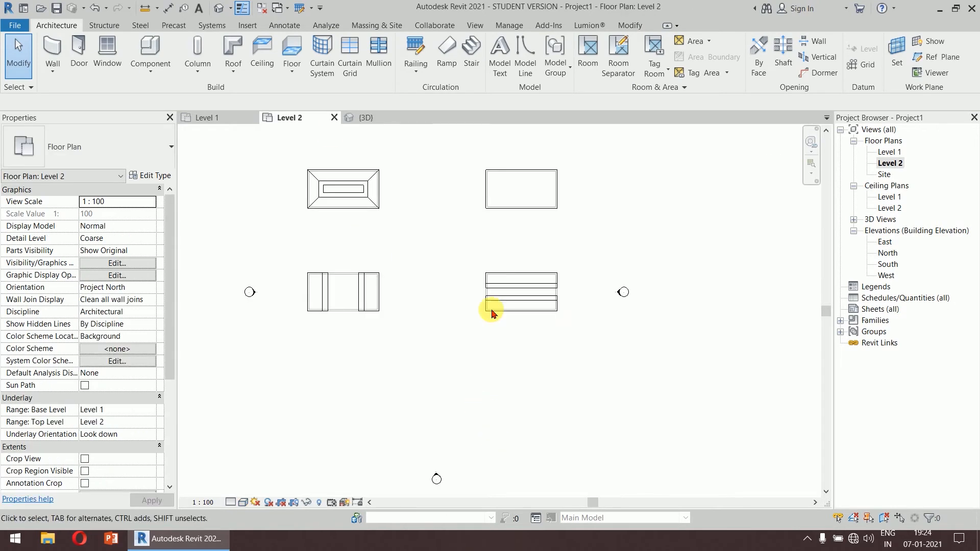
pyautogui.click(535, 292)
pyautogui.click(607, 235)
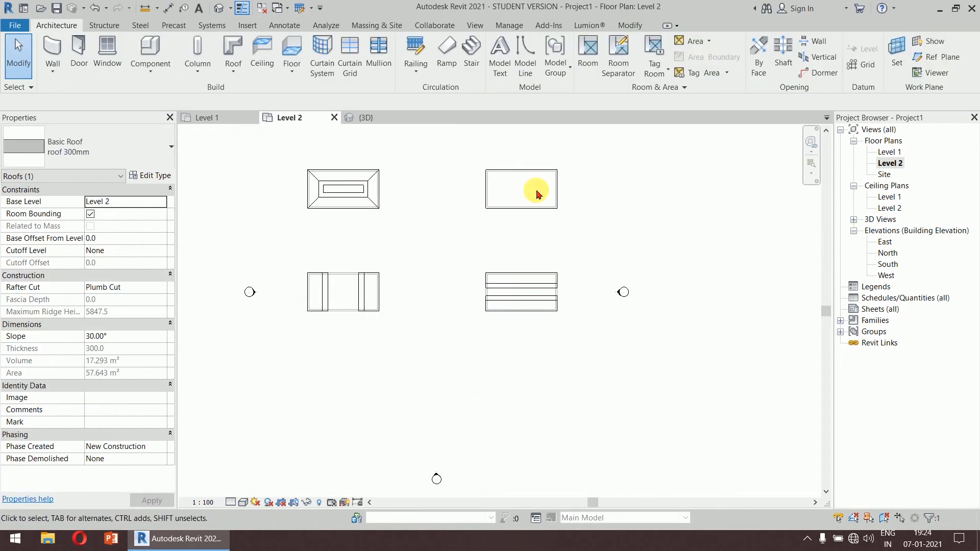
pyautogui.click(533, 170)
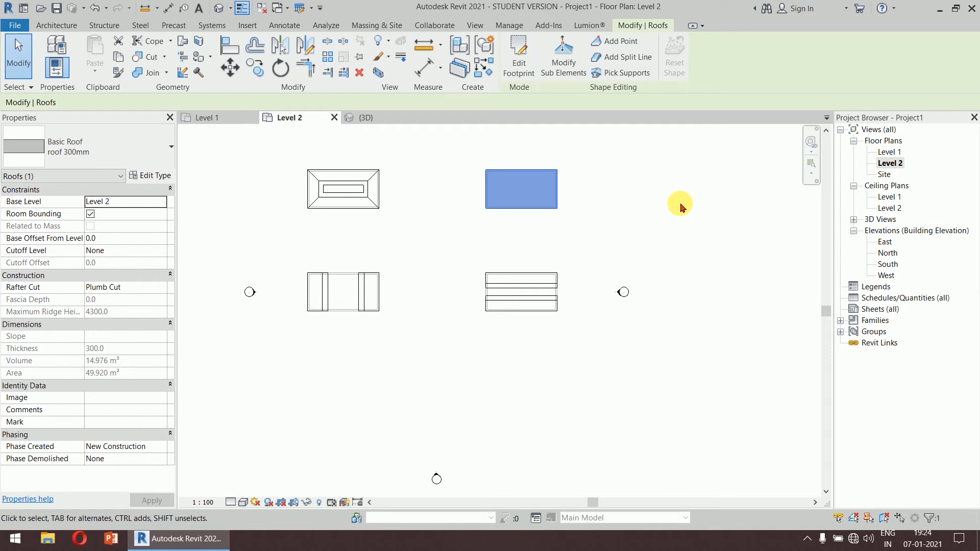
pyautogui.click(517, 83)
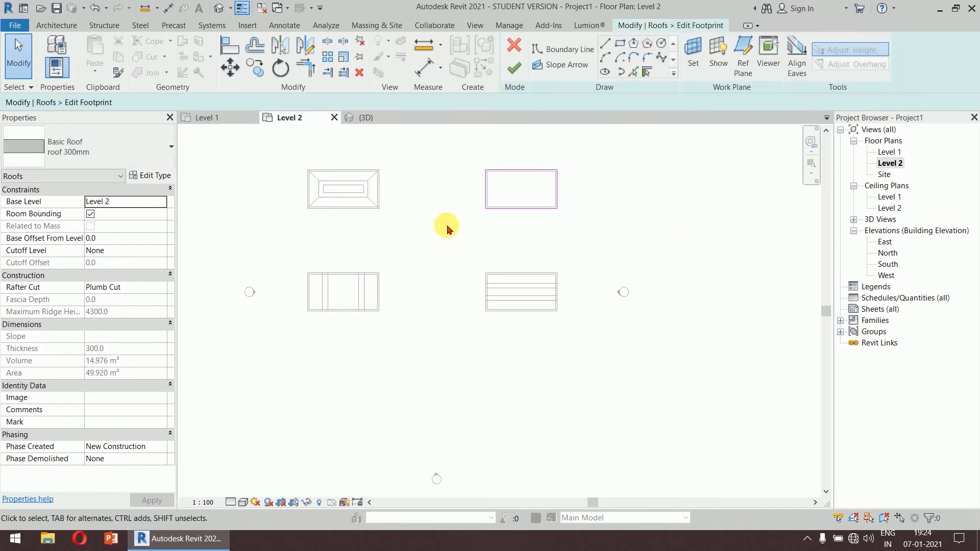
pyautogui.click(485, 191)
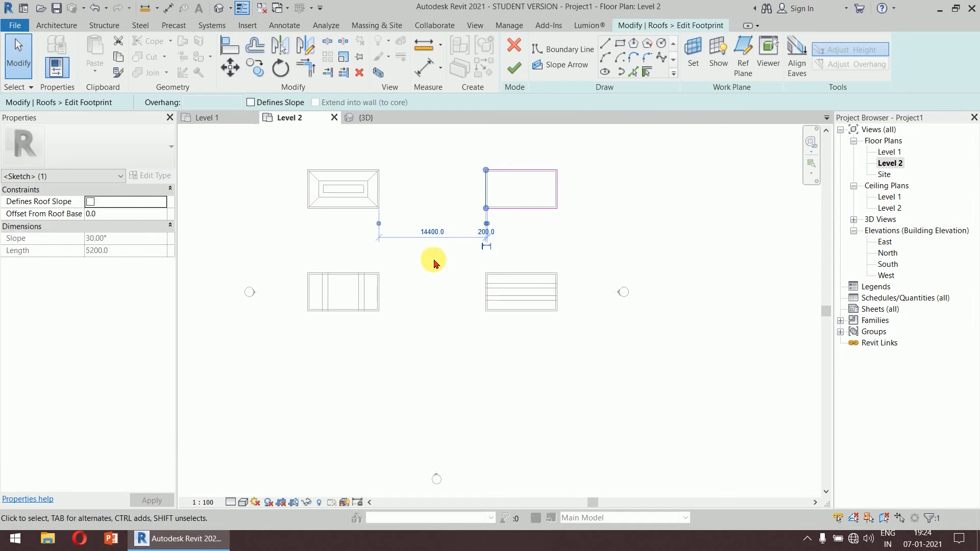
pyautogui.click(526, 66)
pyautogui.click(587, 201)
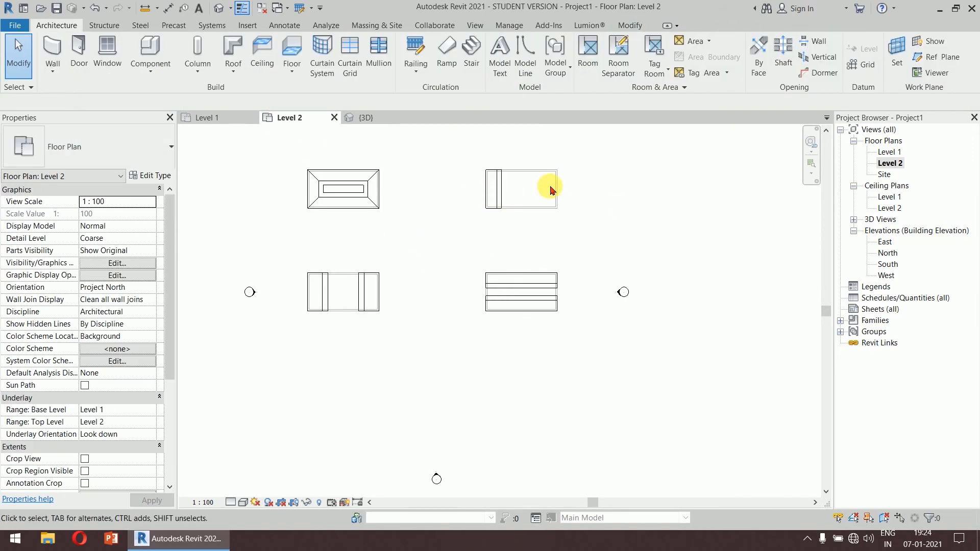
# In the 3D view, lower the high end of the single-slope roof with its shape handle for a gentler pitch
pyautogui.click(390, 117)
pyautogui.keyDown('shift'); pyautogui.moveTo(613, 384); pyautogui.dragTo(592, 366, button='middle'); pyautogui.keyUp('shift')
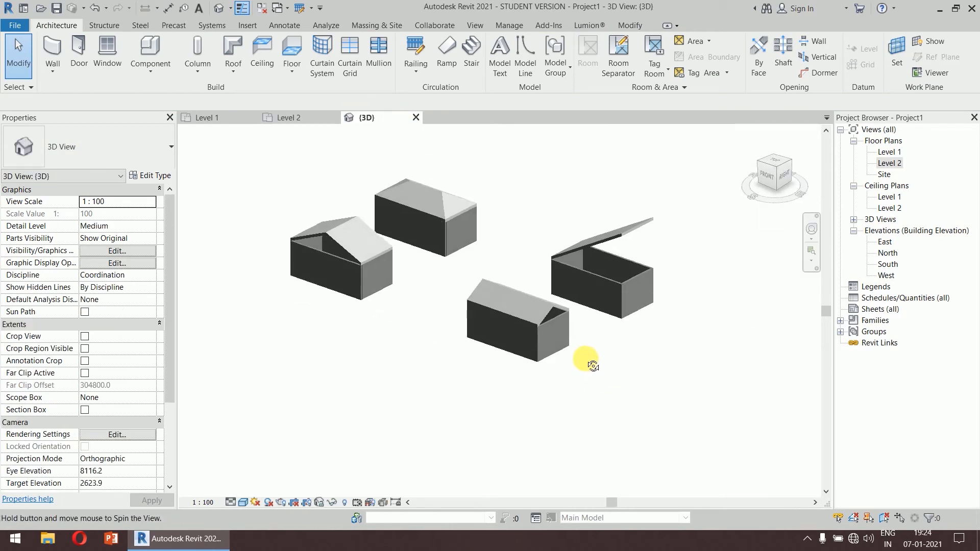
pyautogui.click(652, 225)
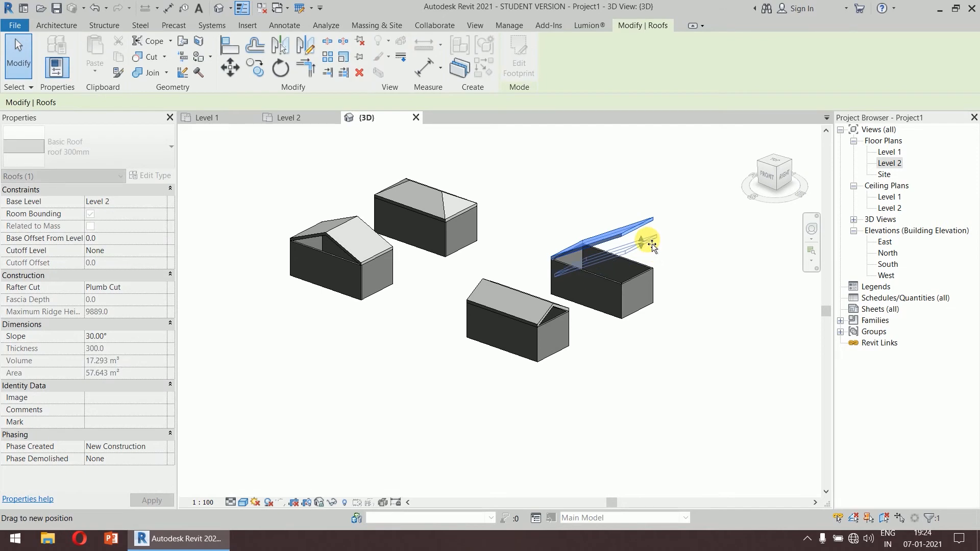
pyautogui.moveTo(651, 243); pyautogui.dragTo(653, 245)
pyautogui.click(694, 270)
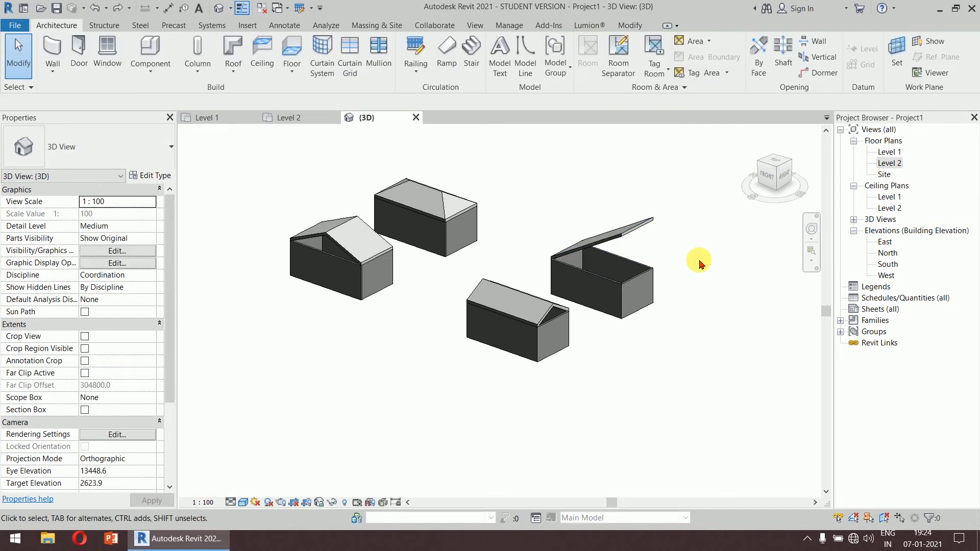
pyautogui.click(639, 226)
pyautogui.moveTo(640, 226); pyautogui.dragTo(656, 267)
pyautogui.click(669, 433)
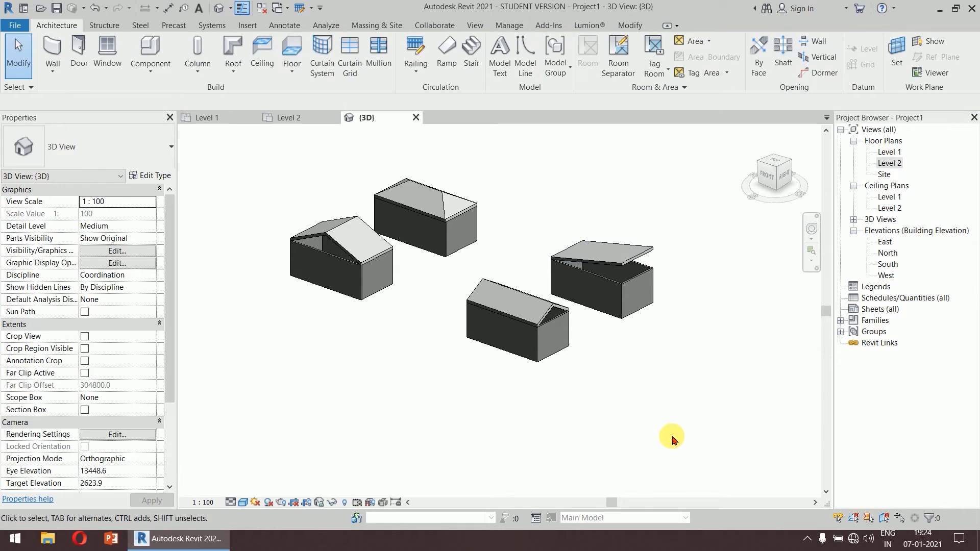
# Attach the tops of the four walls of the front-left gable building to its roof
pyautogui.keyDown('shift'); pyautogui.moveTo(596, 405); pyautogui.dragTo(570, 500, button='middle'); pyautogui.keyUp('shift')
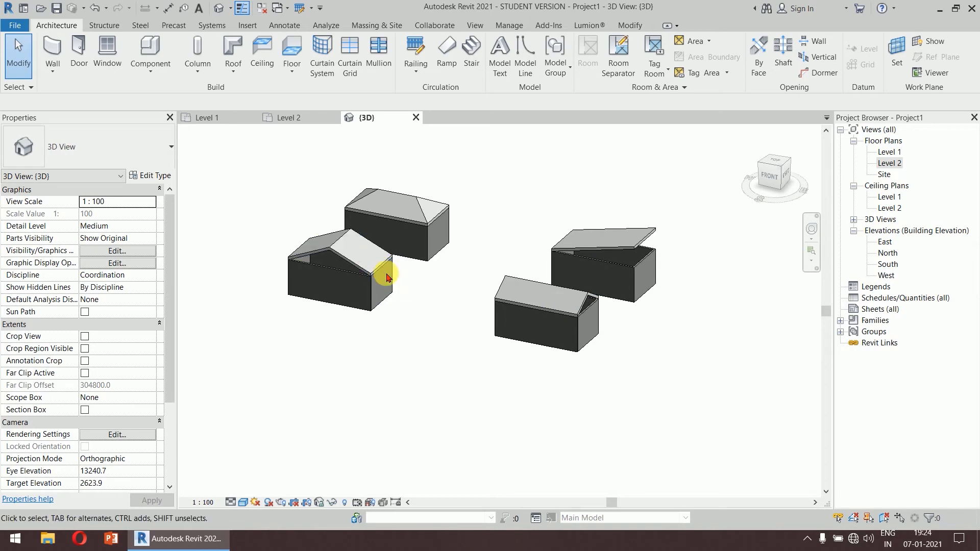
pyautogui.scroll(3, 365, 296)
pyautogui.moveTo(370, 307); pyautogui.dragTo(372, 333, button='middle')
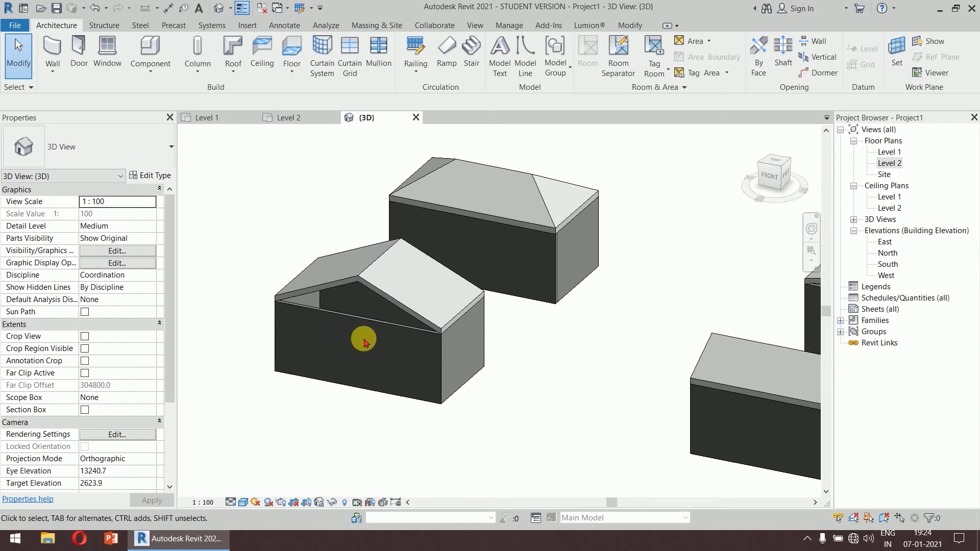
pyautogui.keyDown('shift'); pyautogui.moveTo(359, 345); pyautogui.dragTo(462, 358, button='middle'); pyautogui.keyUp('shift')
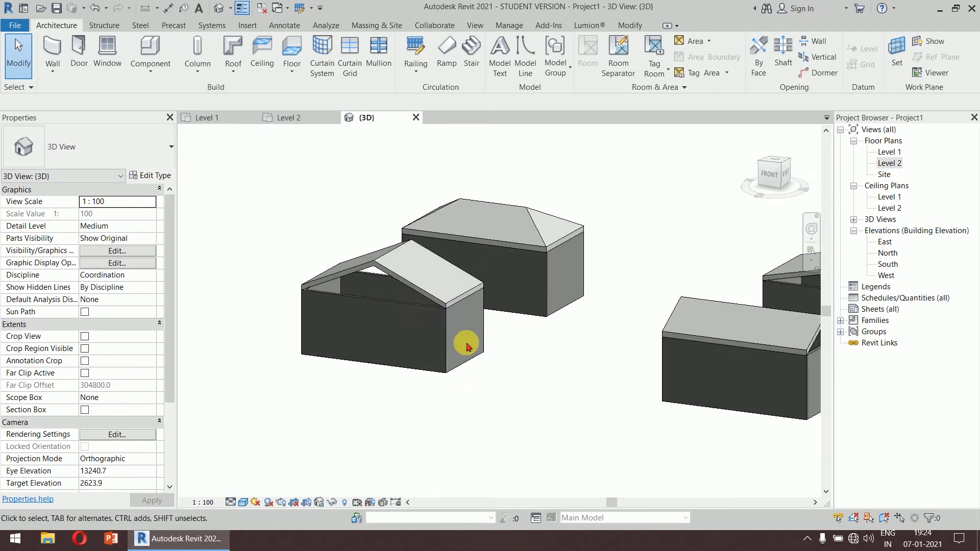
pyautogui.moveTo(505, 325); pyautogui.dragTo(263, 396)
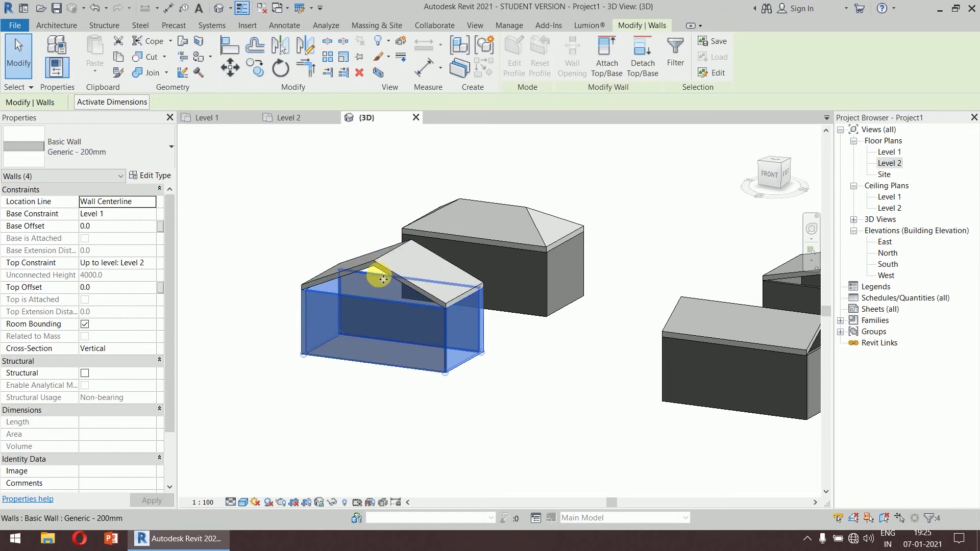
pyautogui.click(607, 66)
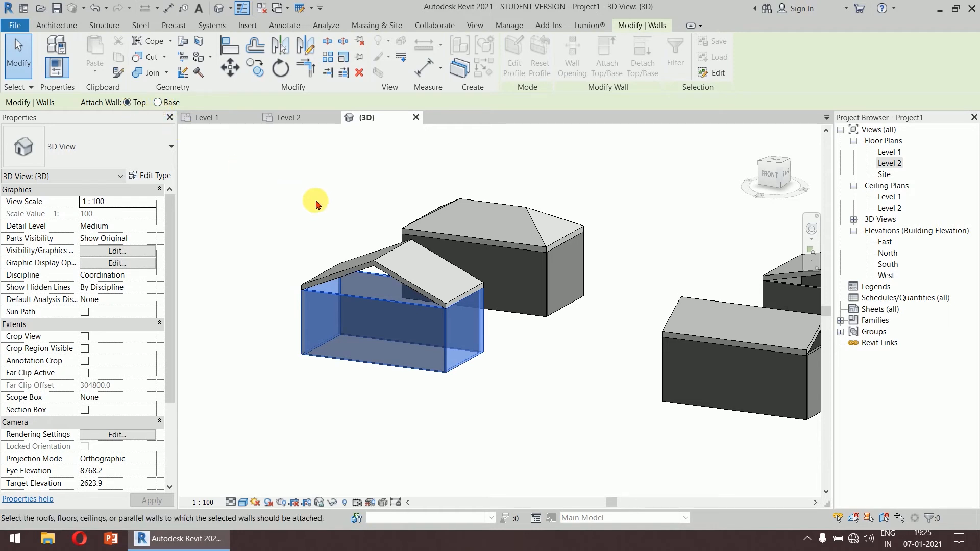
pyautogui.click(377, 267)
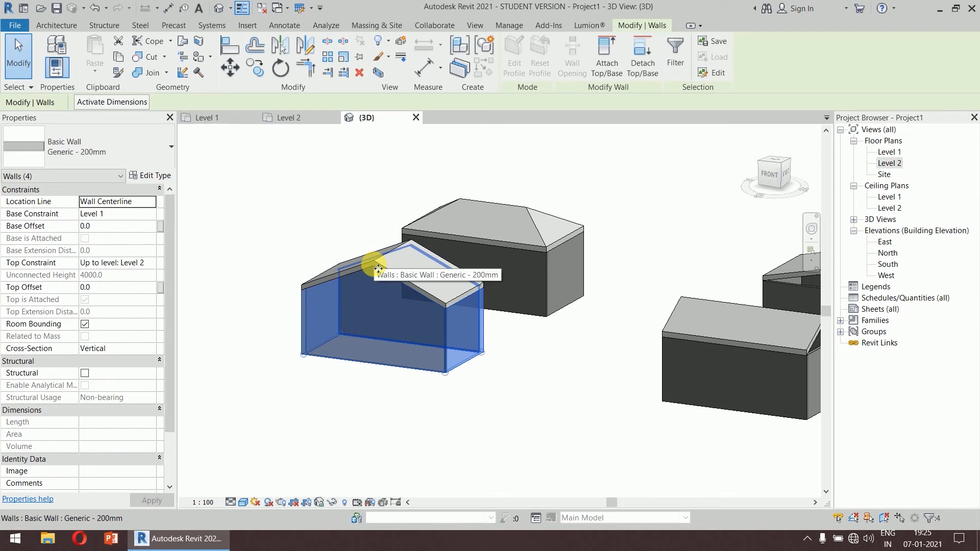
pyautogui.click(318, 205)
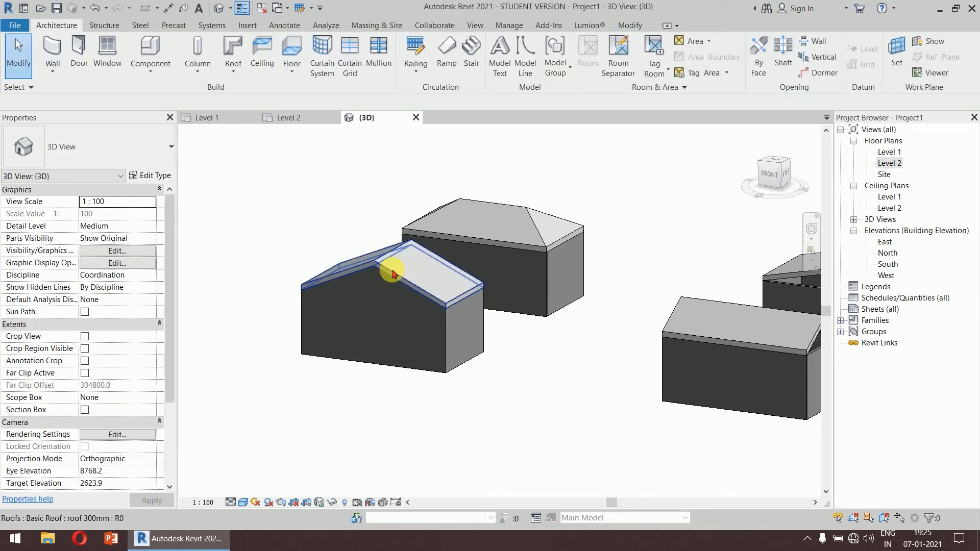
# Attach the tops of the four walls of the front-right gable building to its roof
pyautogui.keyDown('shift'); pyautogui.moveTo(387, 274); pyautogui.dragTo(565, 300, button='middle'); pyautogui.keyUp('shift')
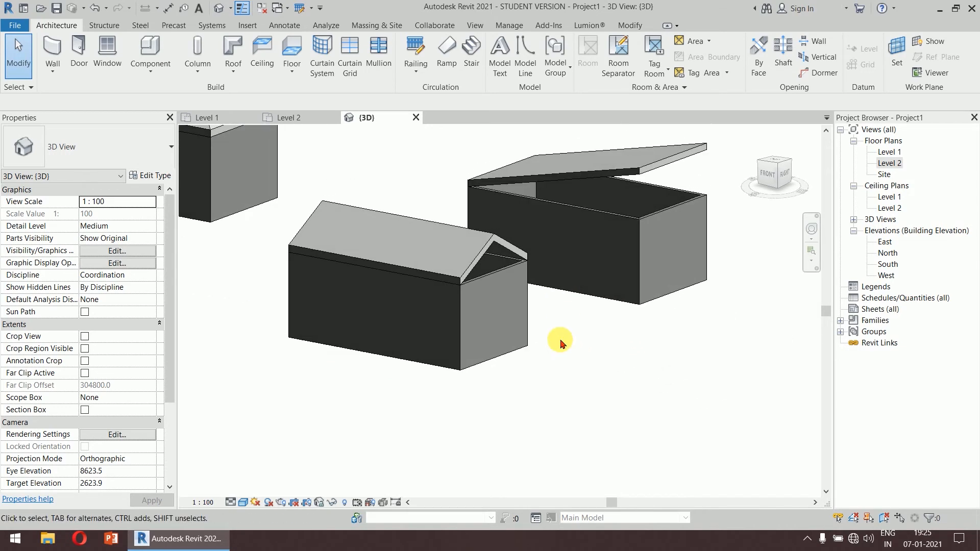
pyautogui.moveTo(507, 320); pyautogui.dragTo(237, 368)
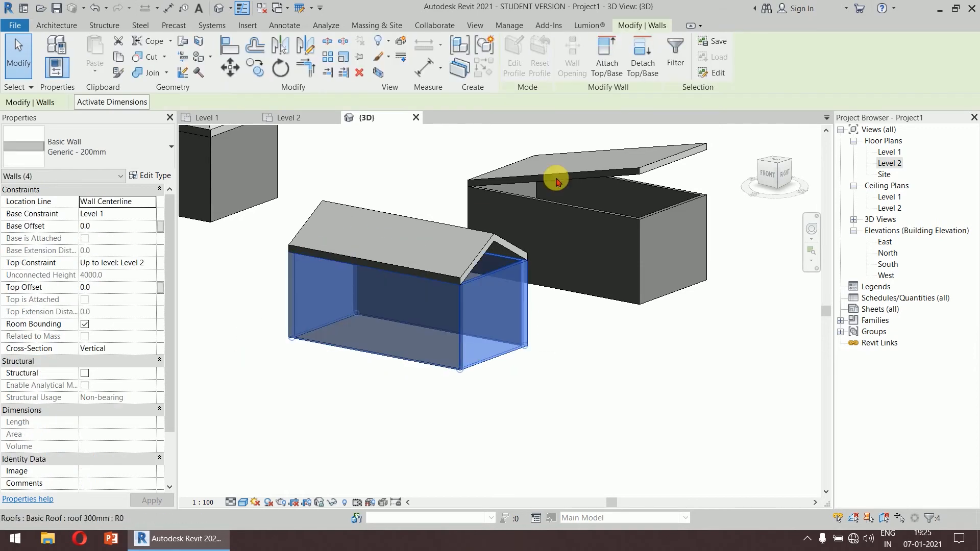
pyautogui.click(604, 71)
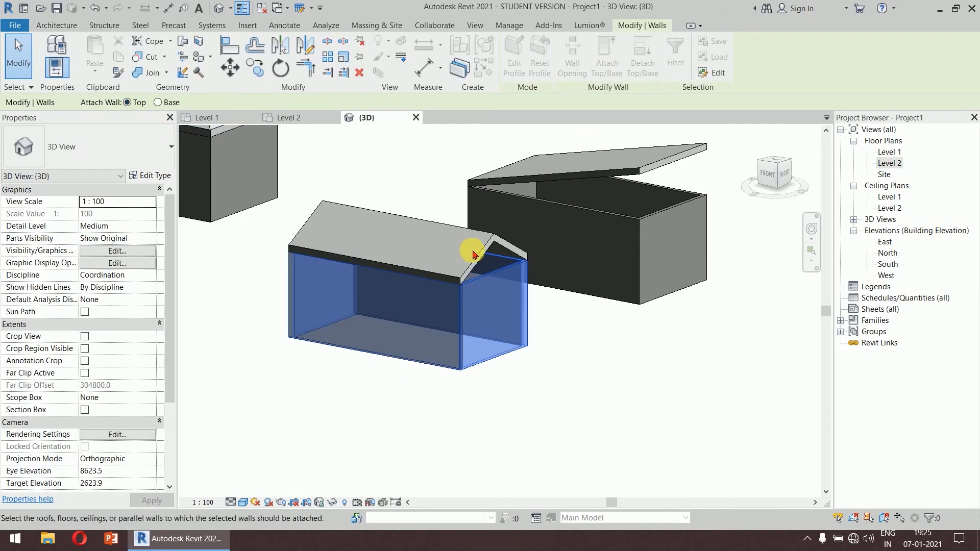
pyautogui.click(494, 243)
pyautogui.click(651, 436)
# Lower the front-left gable roof's ridge with its shape handle to a slope of about 17.5°
pyautogui.keyDown('shift'); pyautogui.moveTo(532, 366); pyautogui.dragTo(464, 315, button='middle'); pyautogui.keyUp('shift')
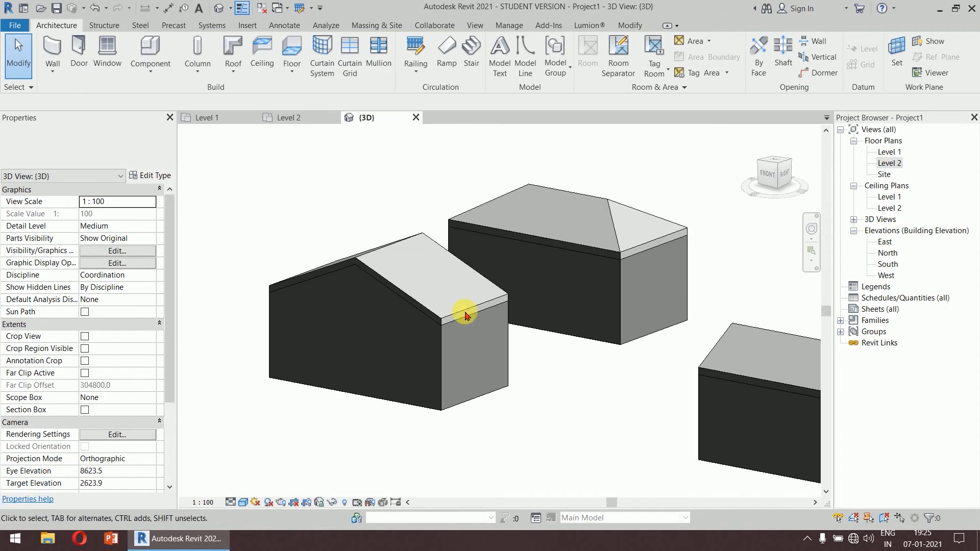
pyautogui.click(394, 236)
pyautogui.moveTo(393, 235); pyautogui.dragTo(390, 258)
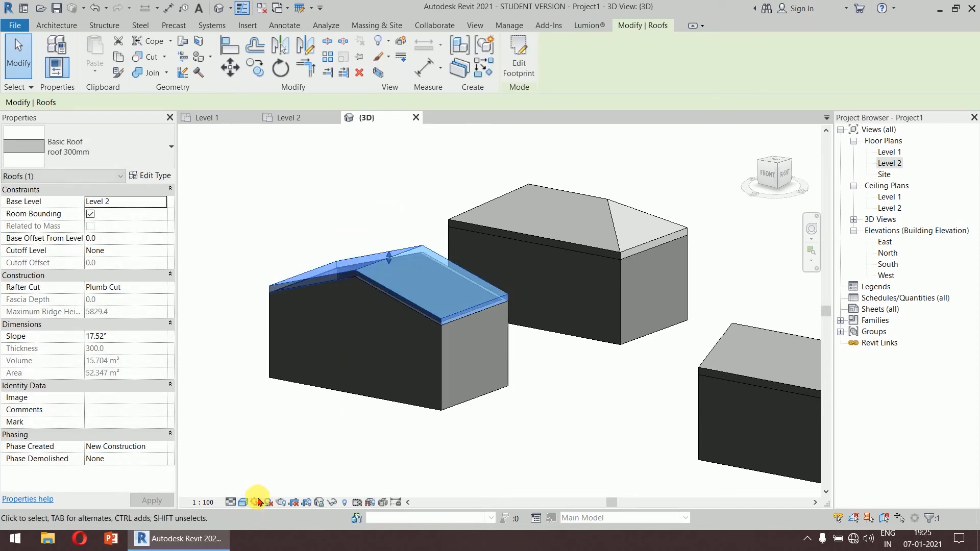
pyautogui.click(310, 454)
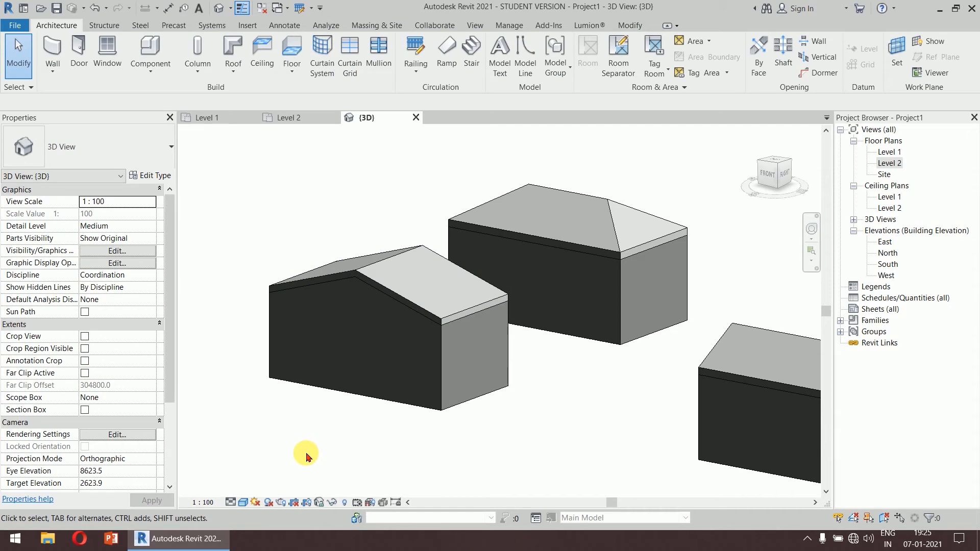
# Attach the tops of the four walls of the single-slope building to its roof
pyautogui.keyDown('shift'); pyautogui.moveTo(516, 427); pyautogui.dragTo(393, 389, button='middle'); pyautogui.keyUp('shift')
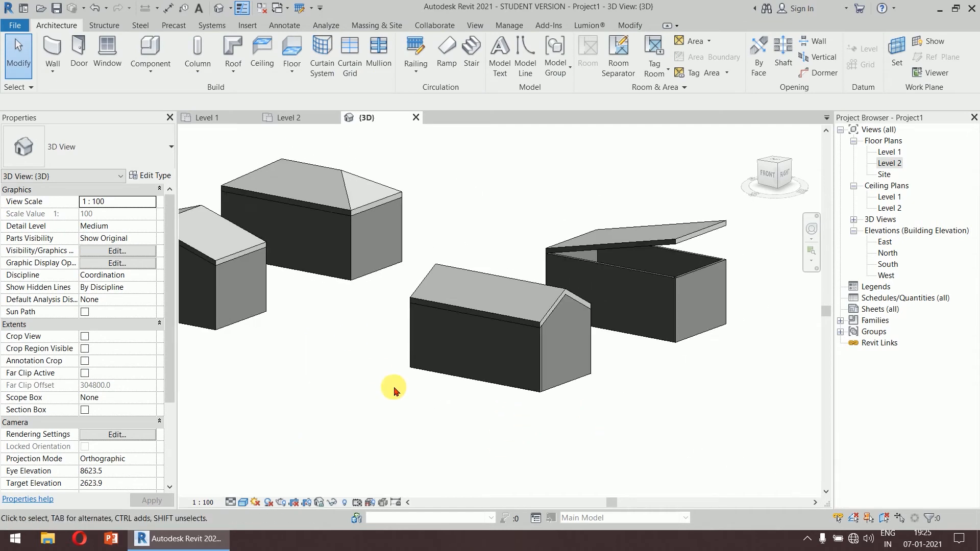
pyautogui.moveTo(608, 367); pyautogui.dragTo(510, 392, button='middle')
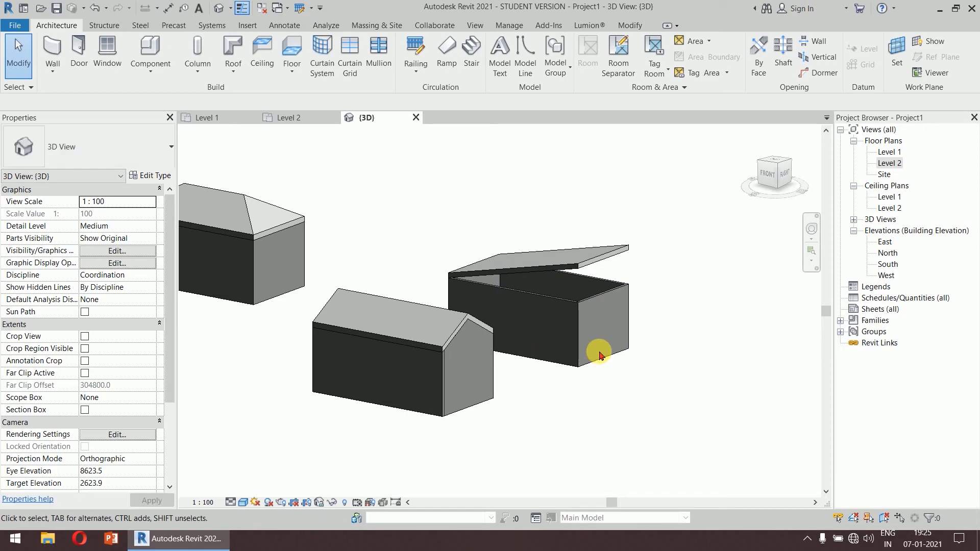
pyautogui.keyDown('shift'); pyautogui.moveTo(600, 356); pyautogui.dragTo(600, 294, button='middle'); pyautogui.keyUp('shift')
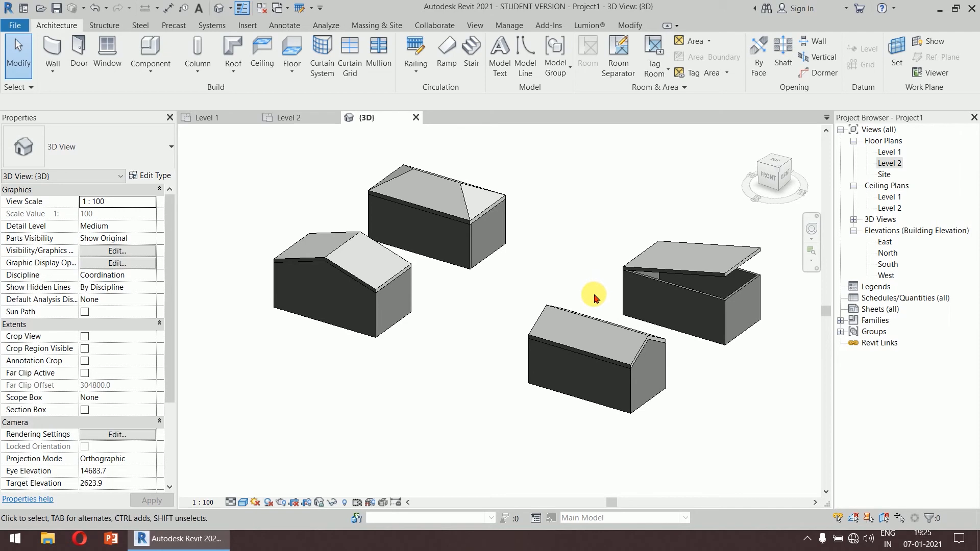
pyautogui.click(749, 337)
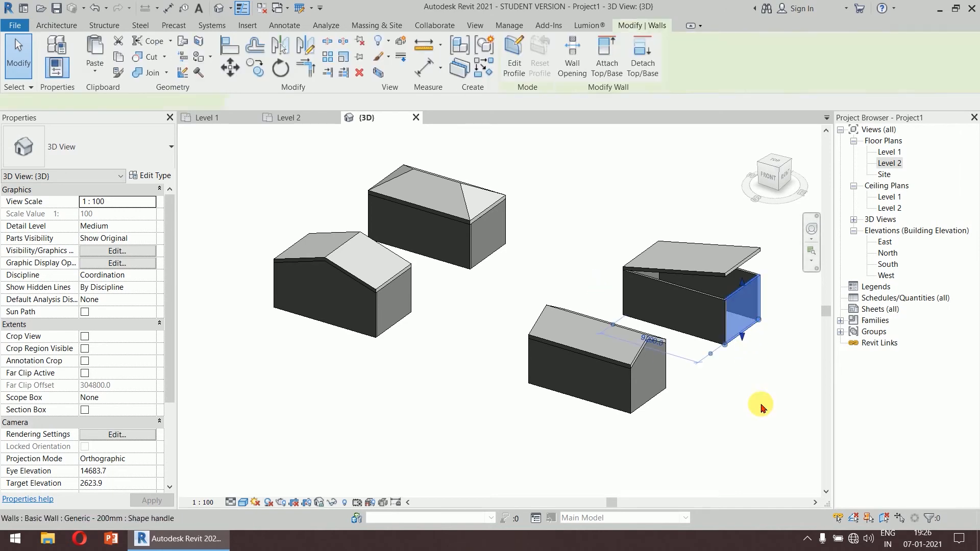
pyautogui.press('s')
pyautogui.press('a')
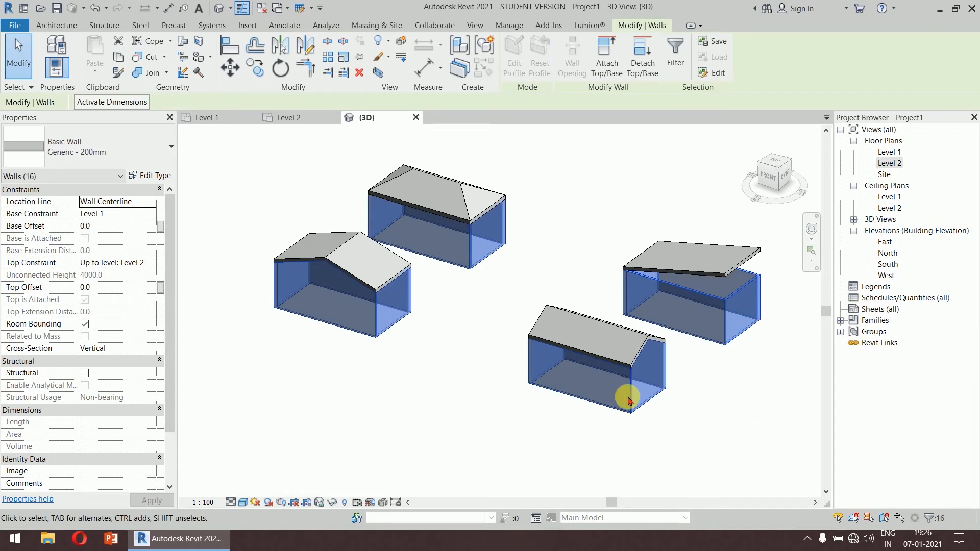
pyautogui.click(735, 393)
pyautogui.moveTo(777, 292); pyautogui.dragTo(615, 310)
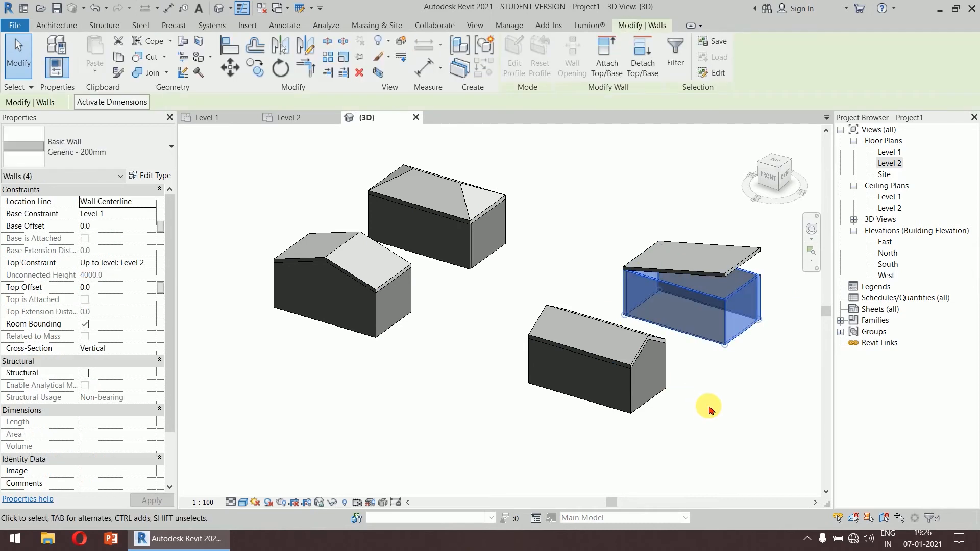
pyautogui.click(609, 57)
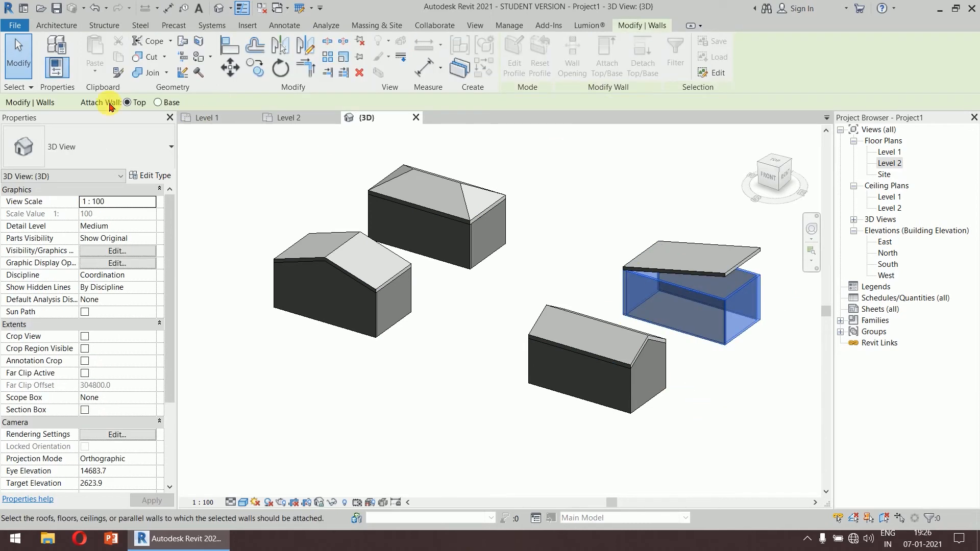
pyautogui.click(751, 258)
pyautogui.click(744, 456)
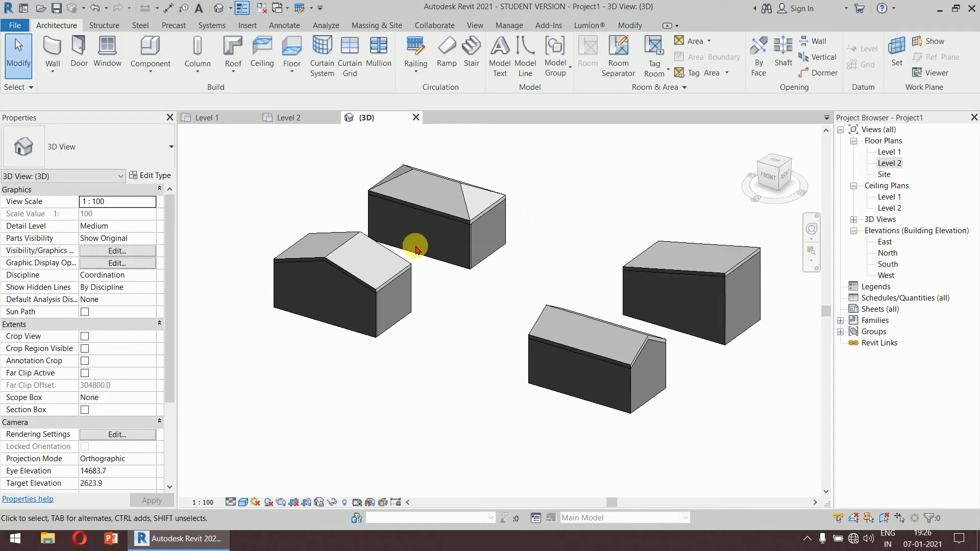
# Delete the two gable roofs from the front-left and front-right buildings
pyautogui.click(357, 245)
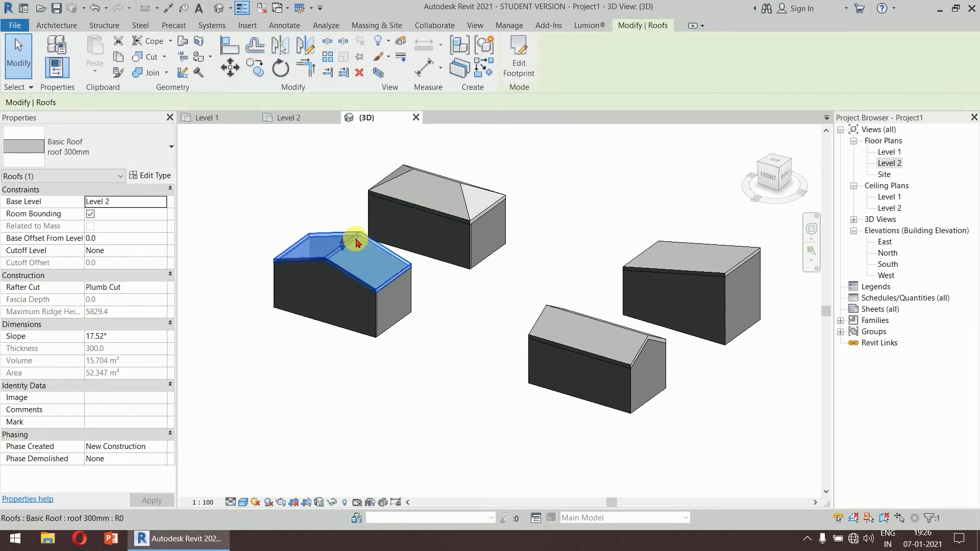
pyautogui.click(565, 323)
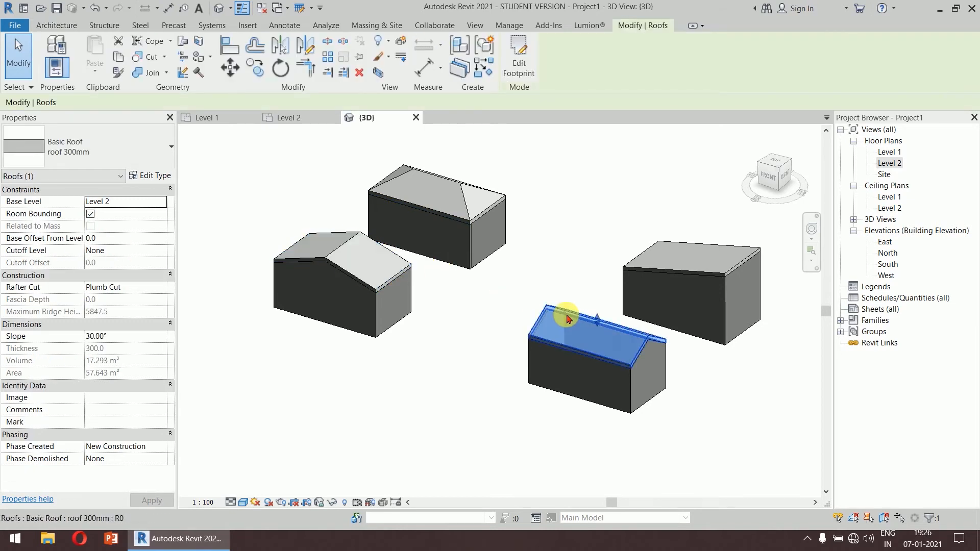
pyautogui.keyDown('ctrl'); pyautogui.click(357, 238); pyautogui.keyUp('ctrl')
pyautogui.press('Delete')
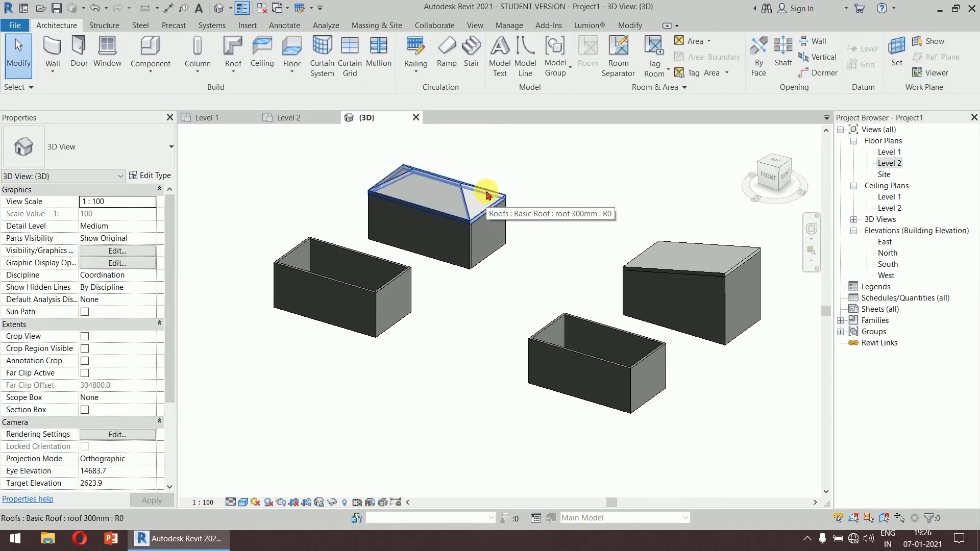
# Edit the hip roof's footprint in the Level 2 plan and delete all four of its boundary lines
pyautogui.click(468, 189)
pyautogui.click(519, 64)
pyautogui.doubleClick(889, 163)
pyautogui.moveTo(339, 215)
pyautogui.mouseDown(button='middle')
pyautogui.moveTo(444, 262)
pyautogui.moveTo(455, 247)
pyautogui.mouseUp(button='middle')
pyautogui.scroll(5, 442, 257)
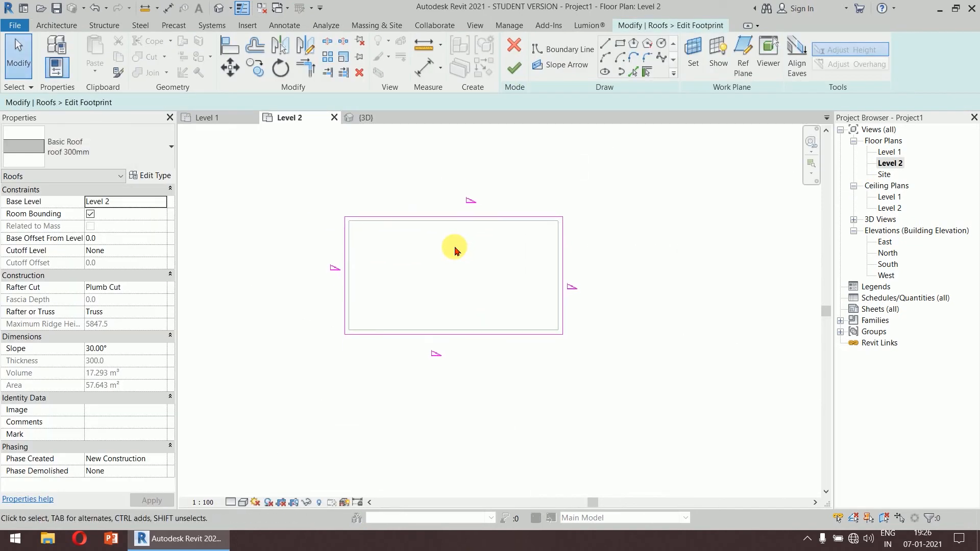
pyautogui.moveTo(608, 182); pyautogui.dragTo(293, 400)
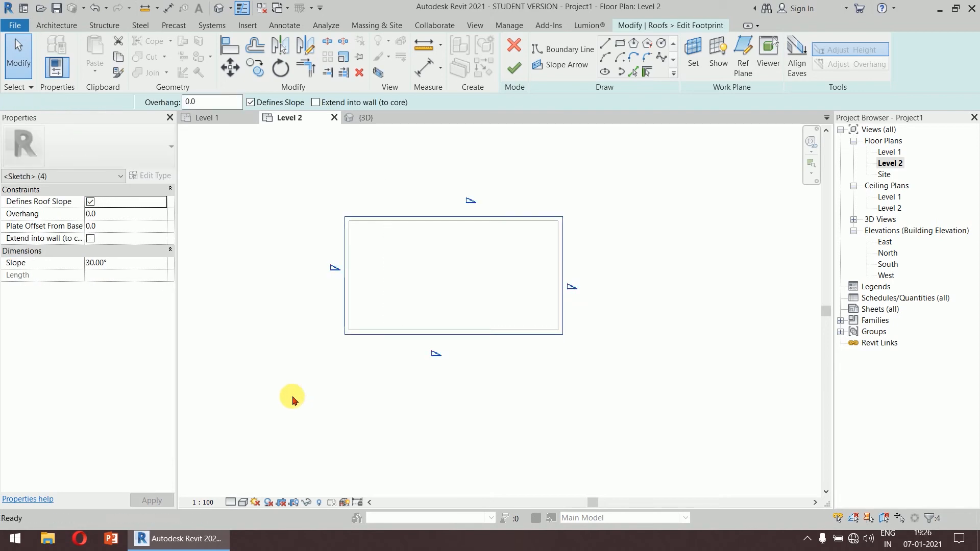
pyautogui.press('Delete')
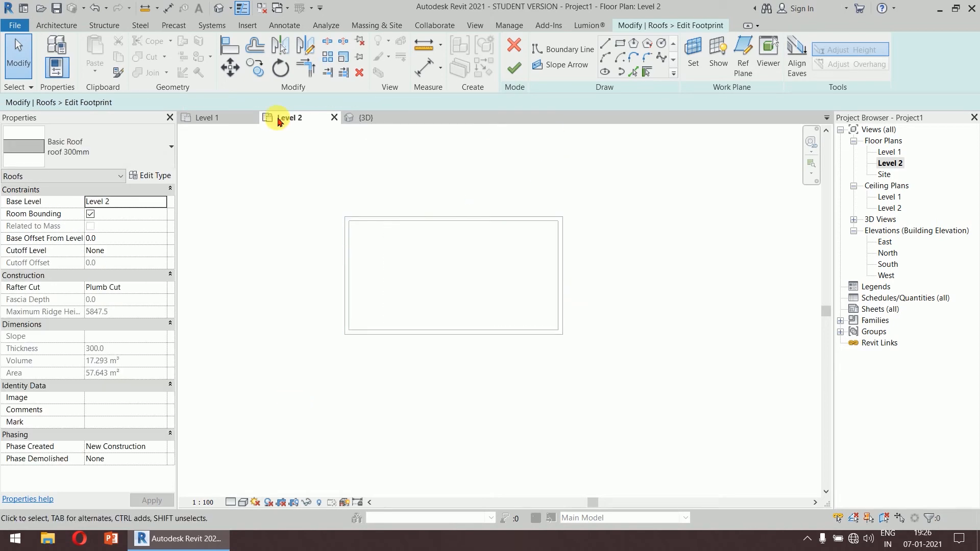
# Try a rectangular, slope-defining roof boundary around the walls with a 1000 mm offset, and undo it
pyautogui.click(620, 42)
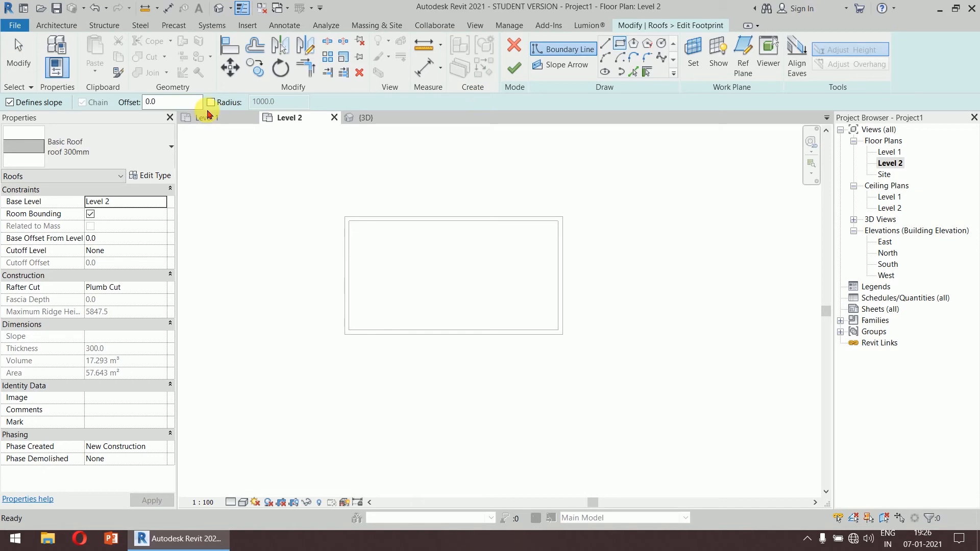
pyautogui.doubleClick(174, 102)
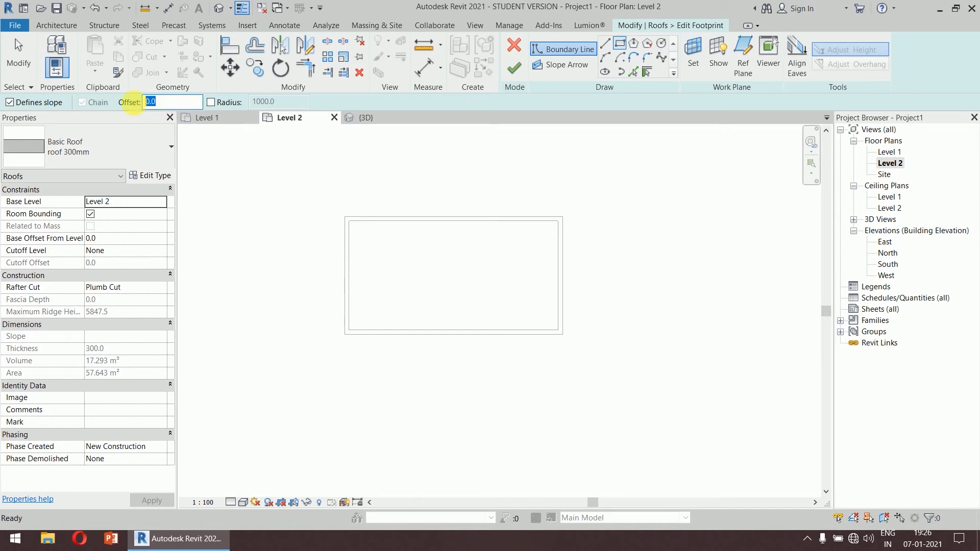
pyautogui.write('1000')
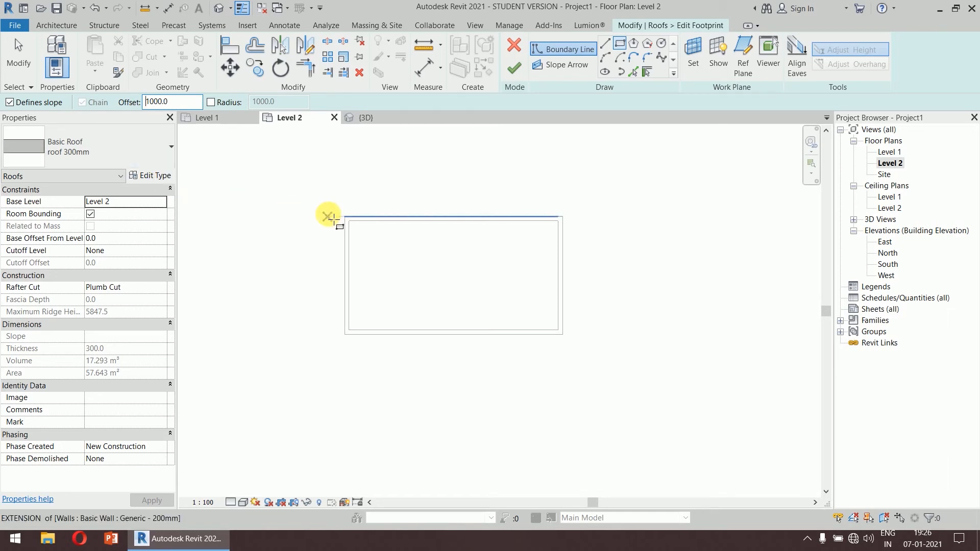
pyautogui.click(347, 223)
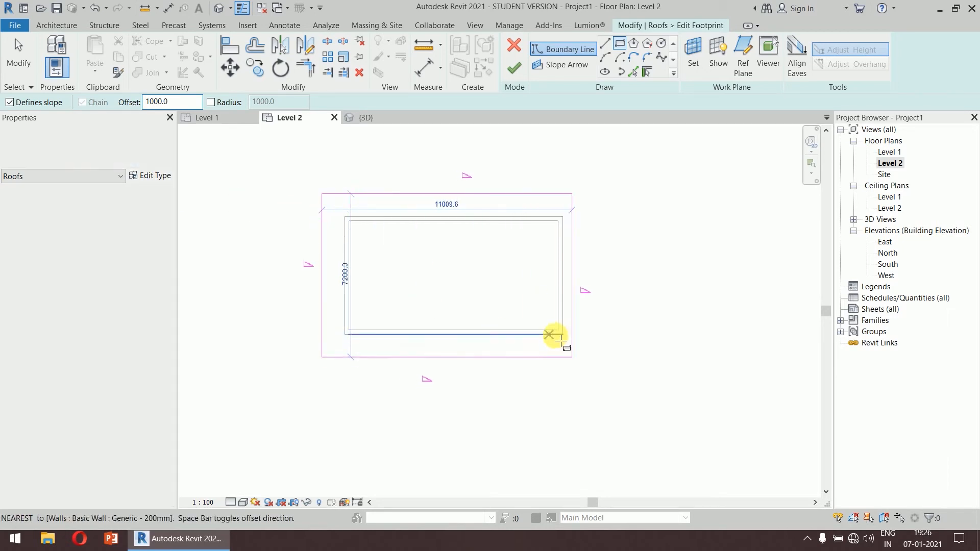
pyautogui.click(563, 335)
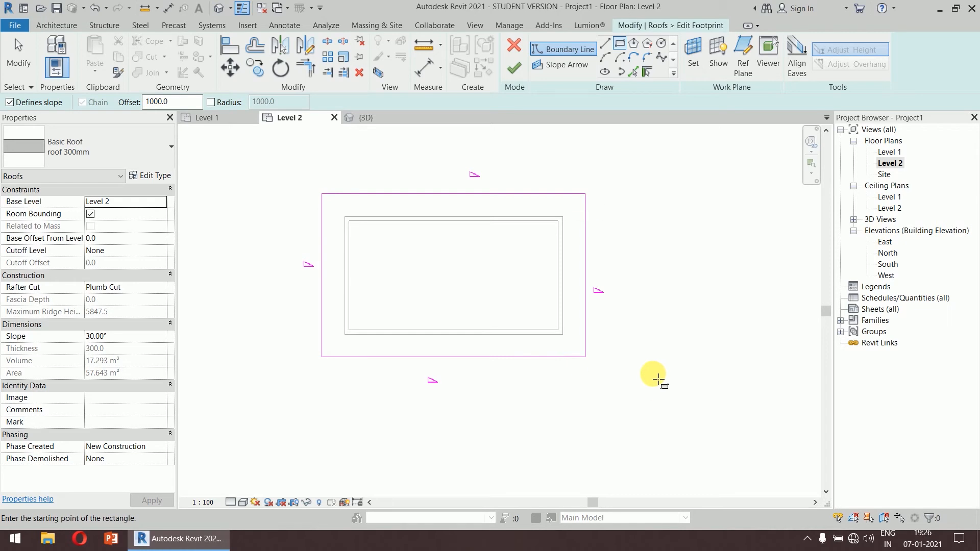
pyautogui.hotkey('ctrl', 'z')
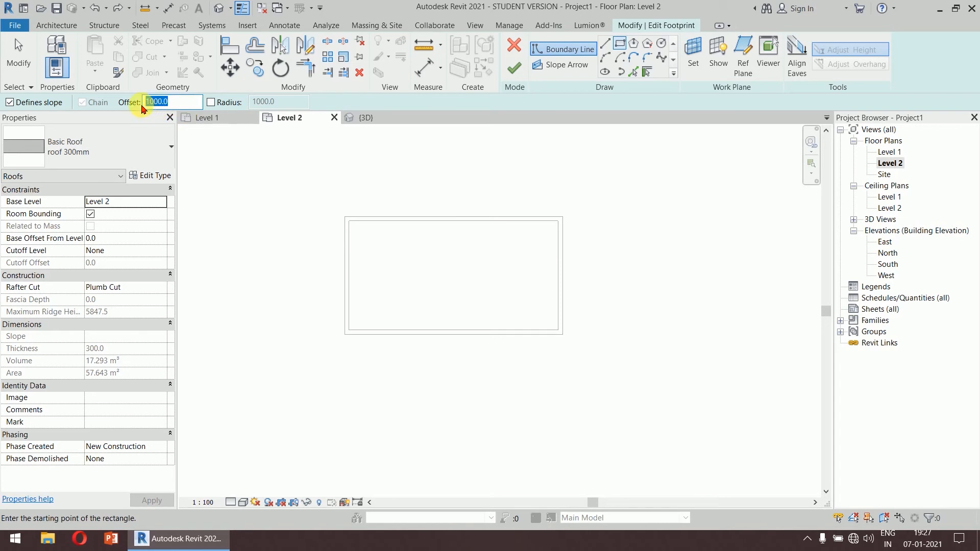
# Sketch a 9600 by 5200 mm rectangular roof boundary along the outer wall faces with an offset of 0
pyautogui.click(345, 217)
pyautogui.click(563, 335)
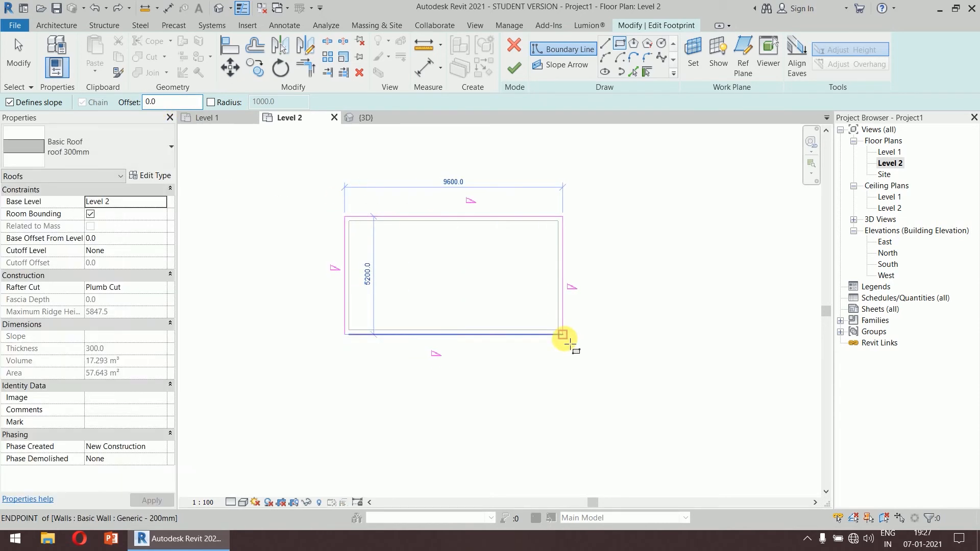
pyautogui.press('Escape')
pyautogui.press('Escape')
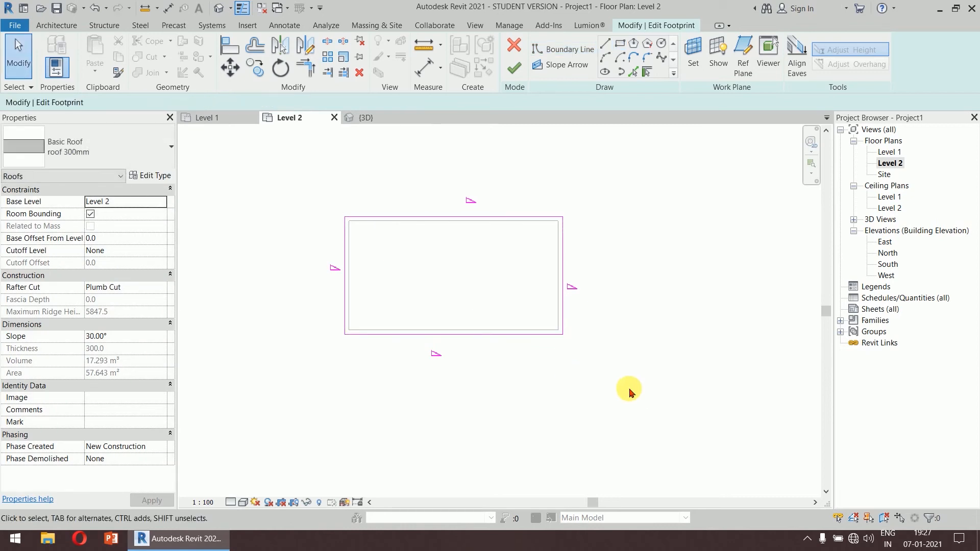
# Move the front boundary line 1000 mm outward from the wall to form an overhang on that side
pyautogui.click(508, 341)
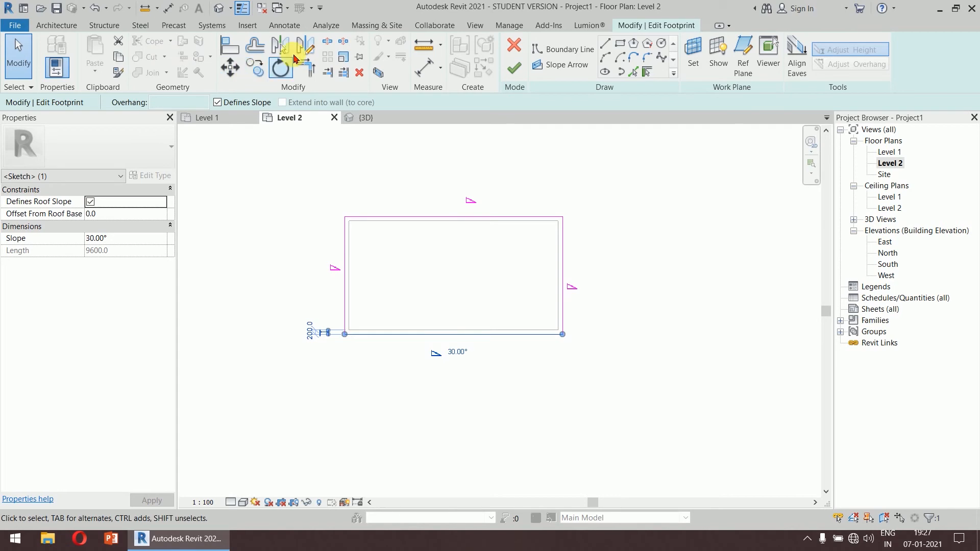
pyautogui.click(228, 66)
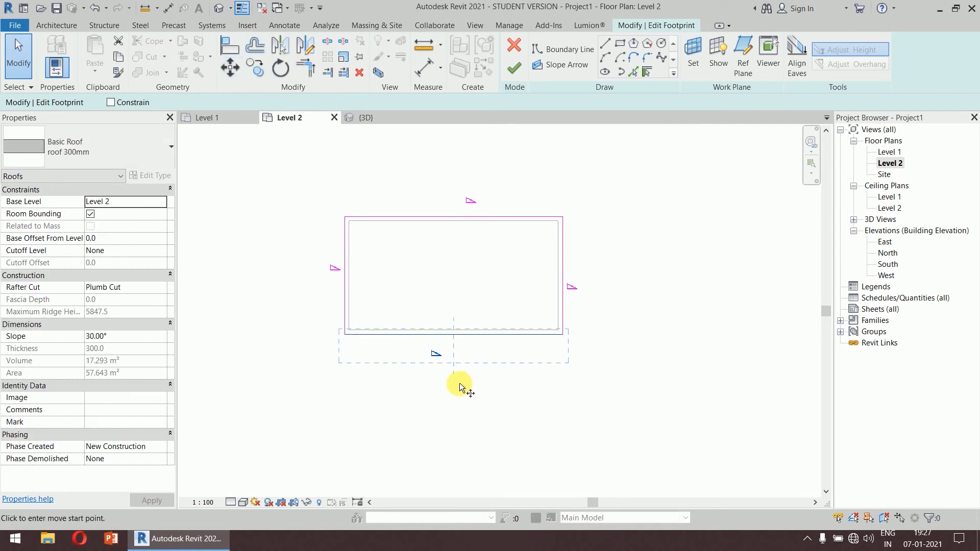
pyautogui.click(453, 330)
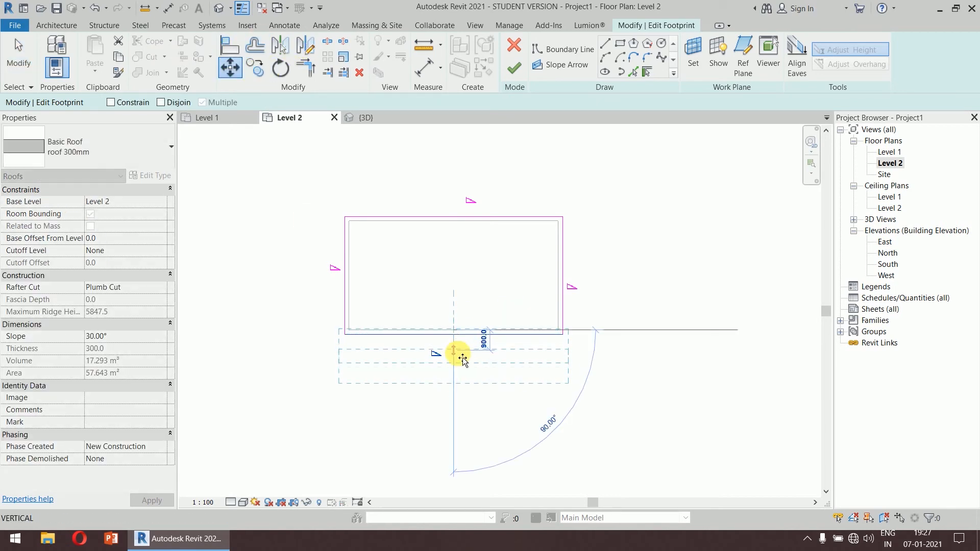
pyautogui.write('10')
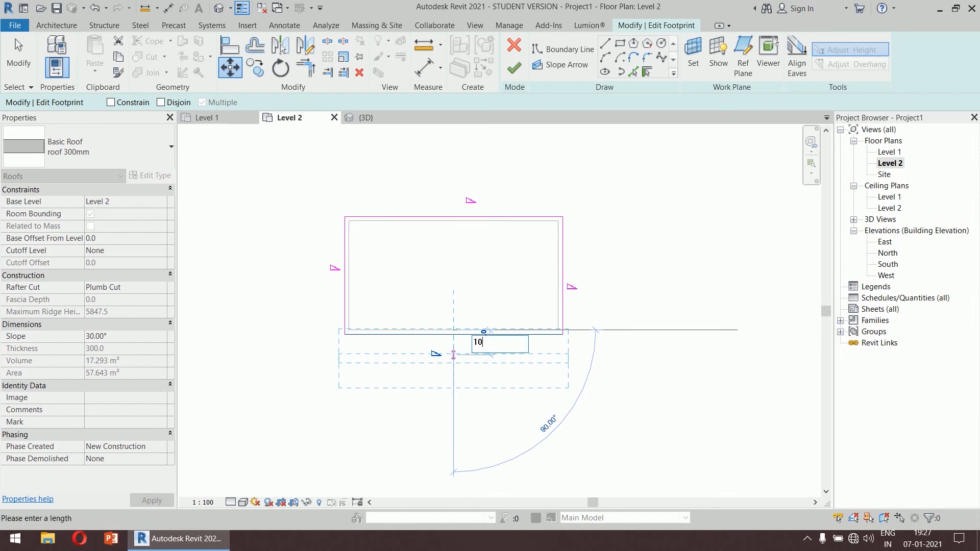
pyautogui.press('Return')
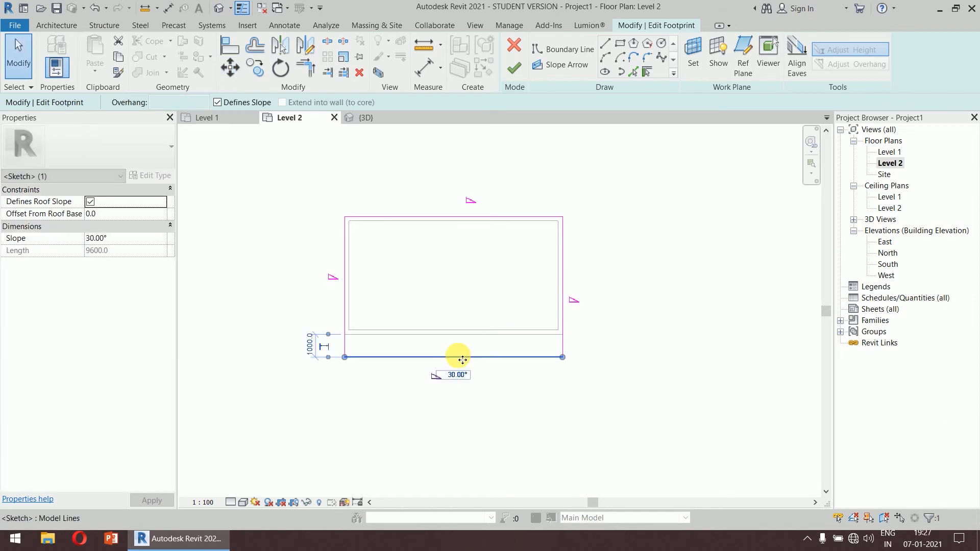
pyautogui.click(617, 386)
# Turn off Defines Slope for all four boundary lines, finish the flat roof and inspect it in the 3D view
pyautogui.moveTo(655, 170)
pyautogui.mouseDown()
pyautogui.moveTo(400, 293)
pyautogui.moveTo(269, 403)
pyautogui.mouseUp()
pyautogui.click(250, 102)
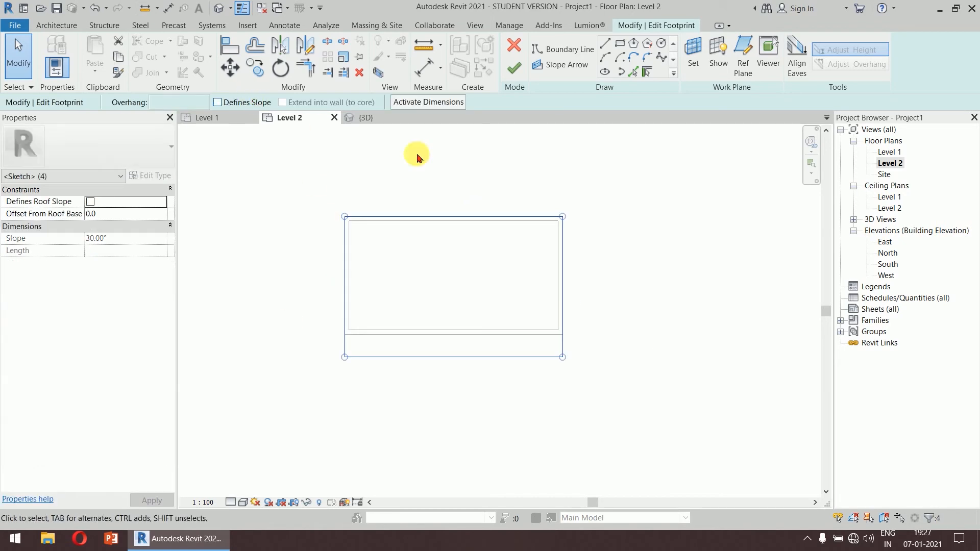
pyautogui.click(515, 146)
pyautogui.click(514, 68)
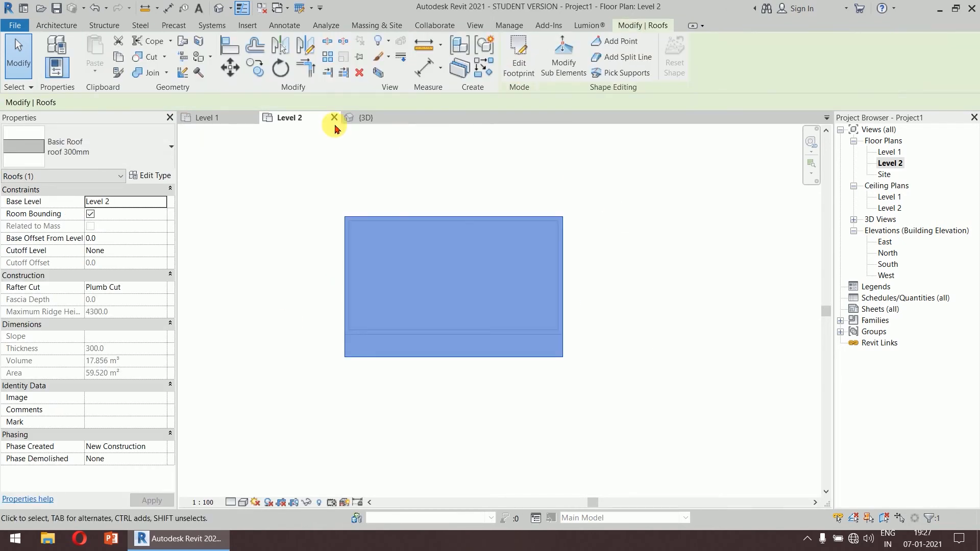
pyautogui.click(378, 119)
pyautogui.click(494, 287)
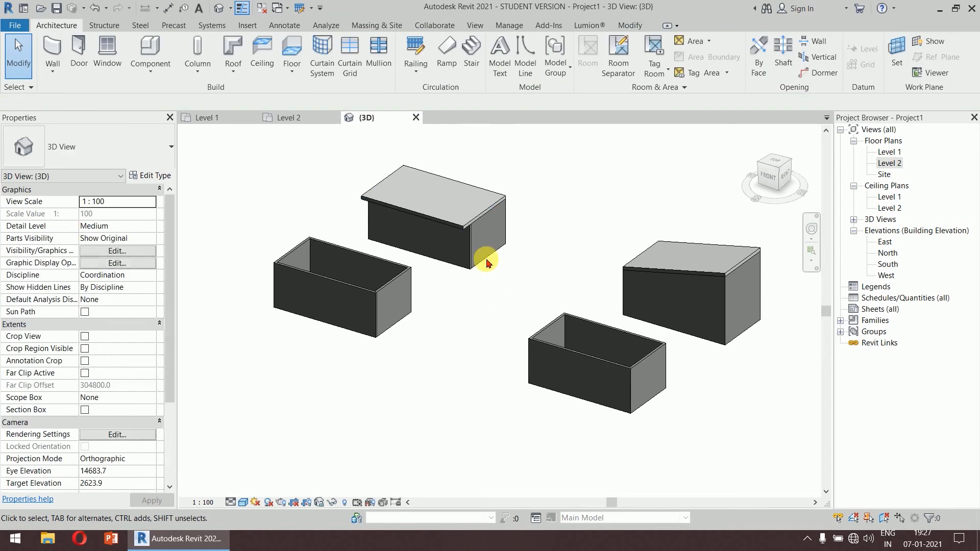
pyautogui.scroll(3, 470, 219)
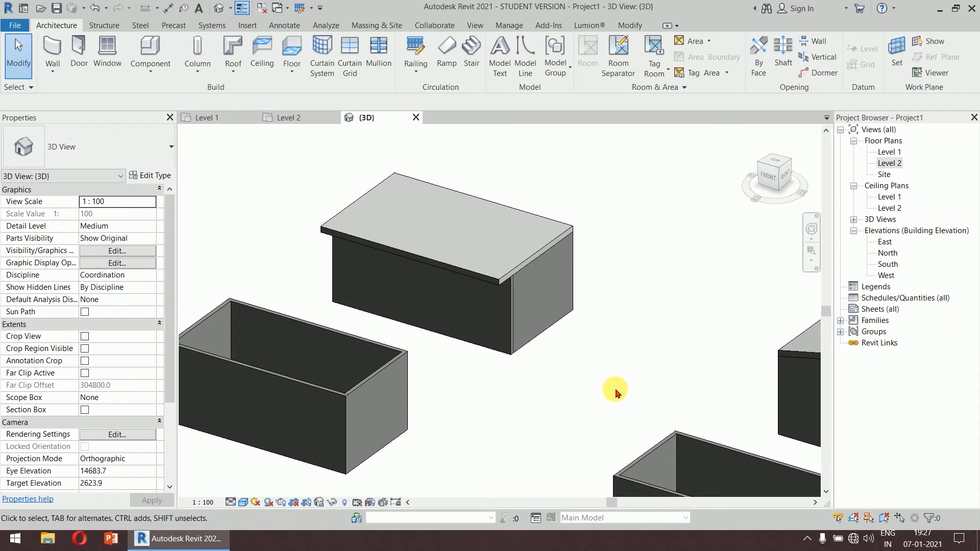
# In the Level 2 plan, edit the flat roof's footprint and sketch a small rectangular opening inside the front overhang
pyautogui.doubleClick(895, 164)
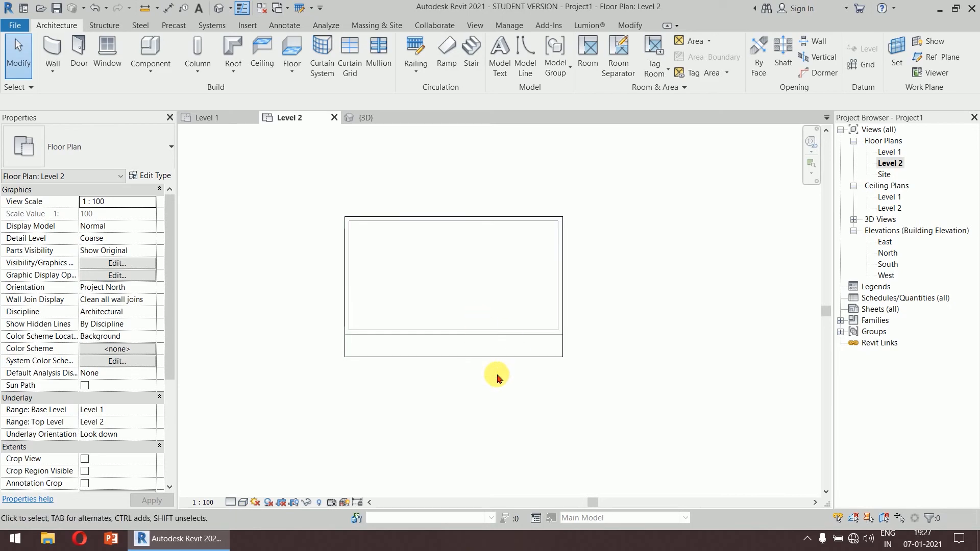
pyautogui.scroll(3, 431, 338)
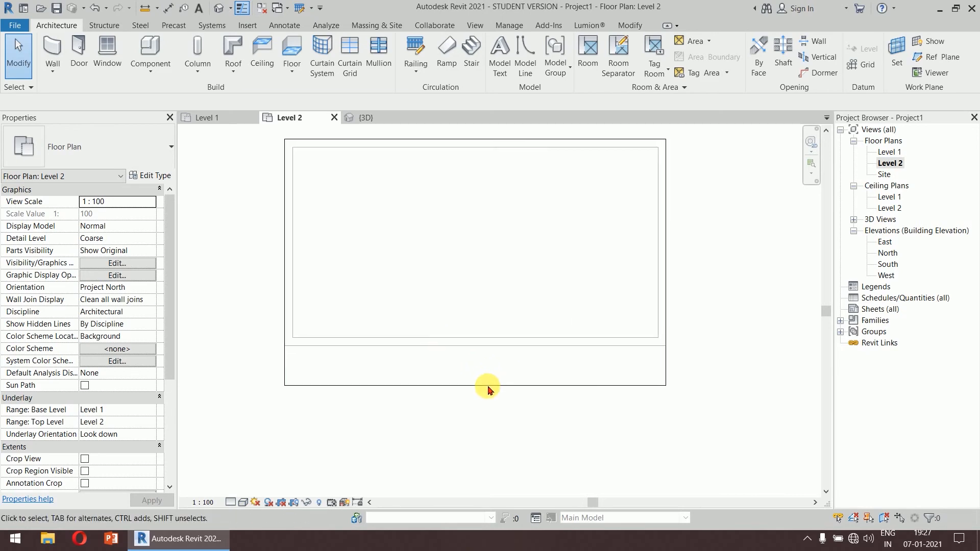
pyautogui.click(486, 383)
pyautogui.click(516, 54)
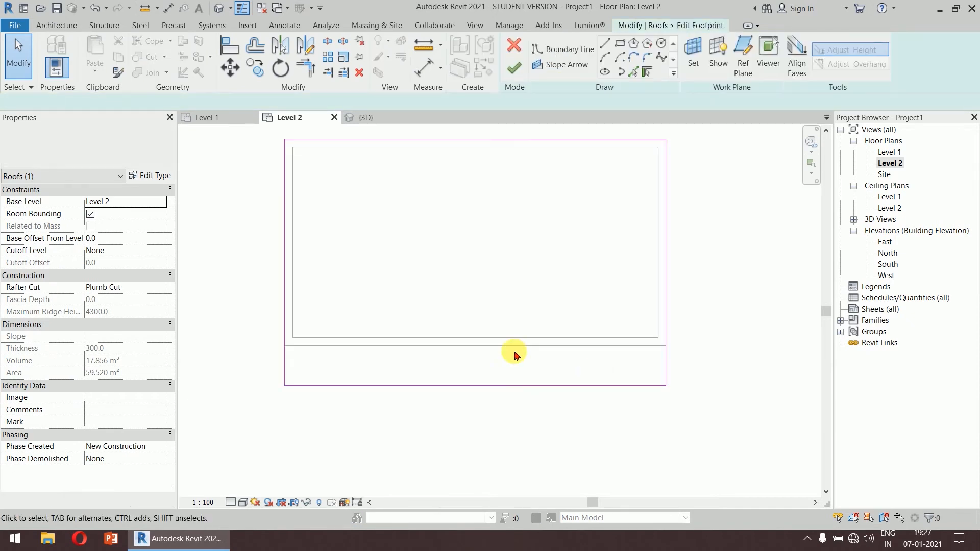
pyautogui.click(619, 44)
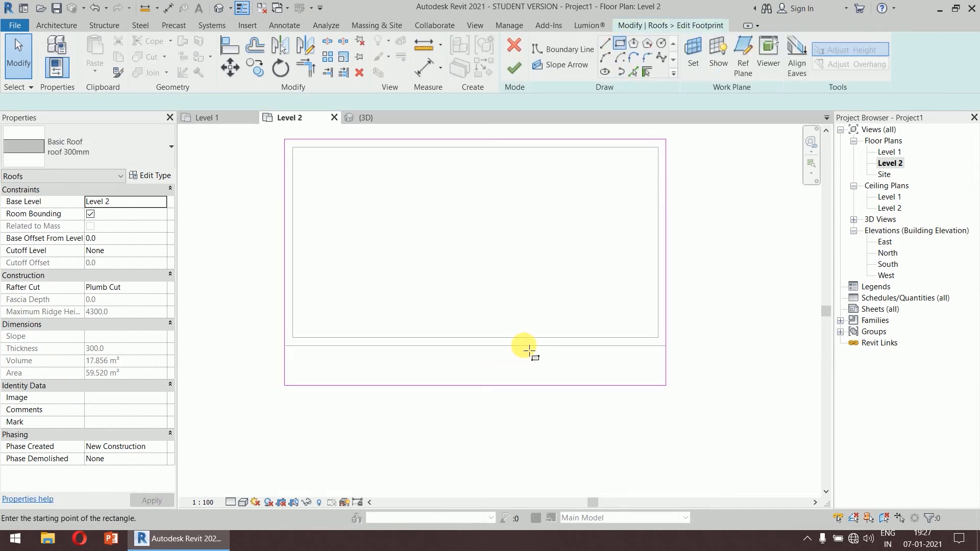
pyautogui.click(422, 356)
pyautogui.click(540, 381)
# Turn off Defines Slope for the opening's four lines, finish the footprint and view the roof in 3D
pyautogui.press('Escape')
pyautogui.press('Escape')
pyautogui.moveTo(384, 302)
pyautogui.mouseDown()
pyautogui.moveTo(466, 377)
pyautogui.moveTo(558, 416)
pyautogui.moveTo(568, 431)
pyautogui.mouseUp()
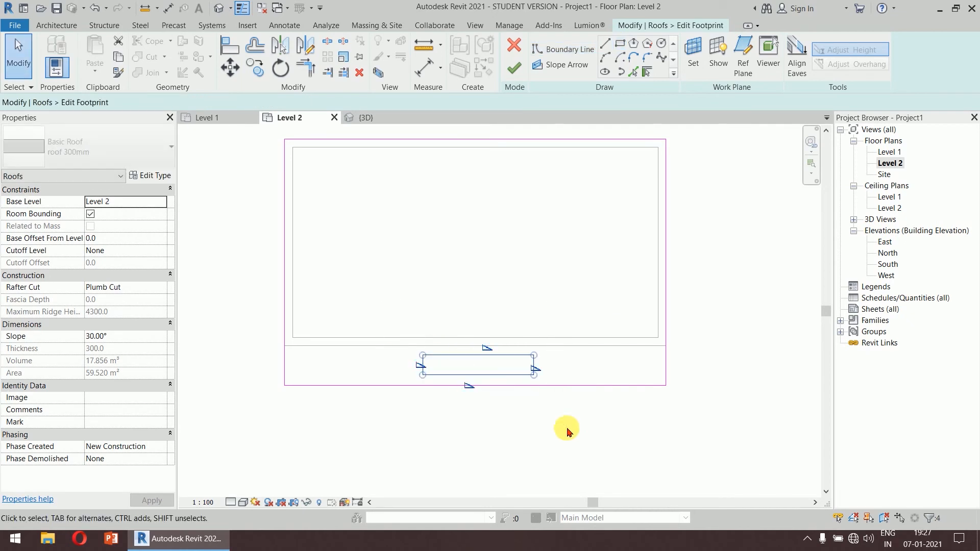
pyautogui.click(251, 103)
pyautogui.click(254, 172)
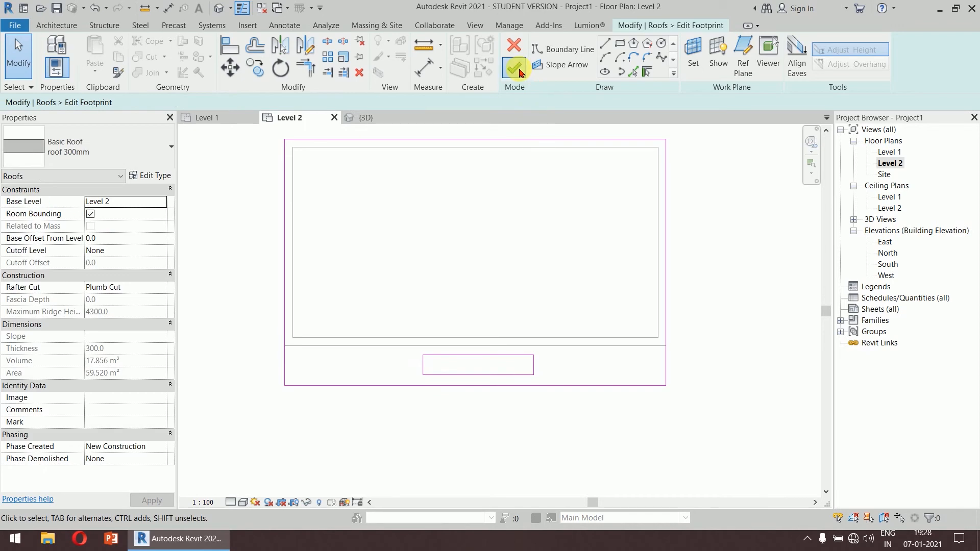
pyautogui.click(519, 72)
pyautogui.click(363, 118)
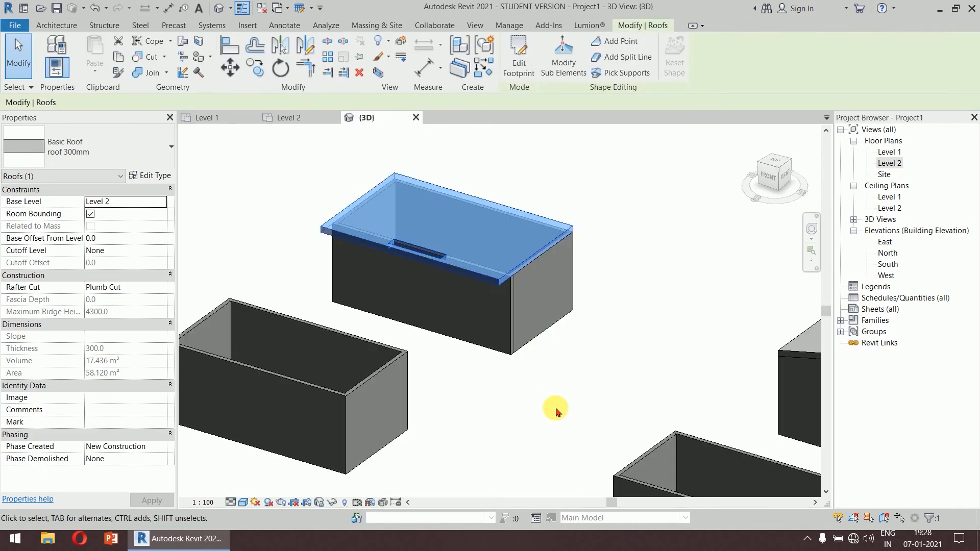
pyautogui.click(555, 411)
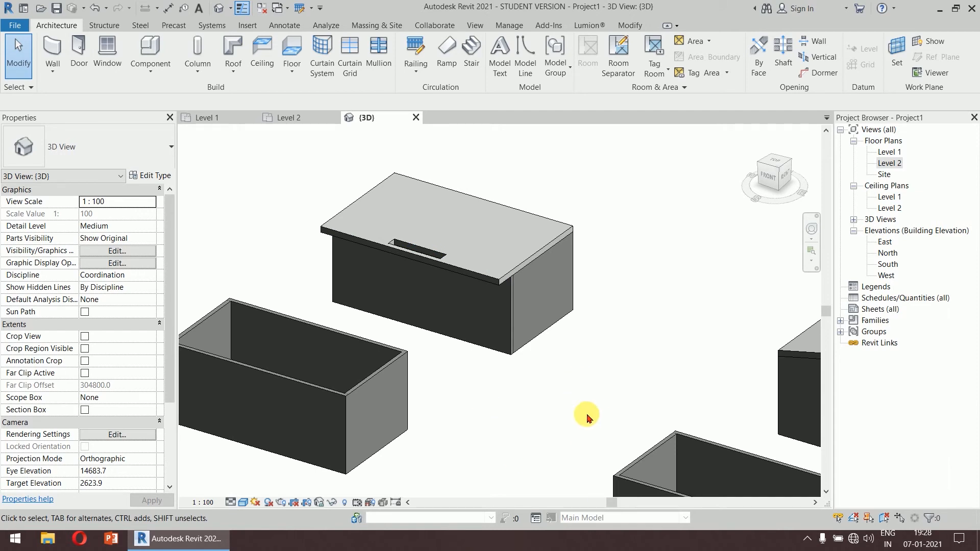
pyautogui.scroll(-2, 669, 274)
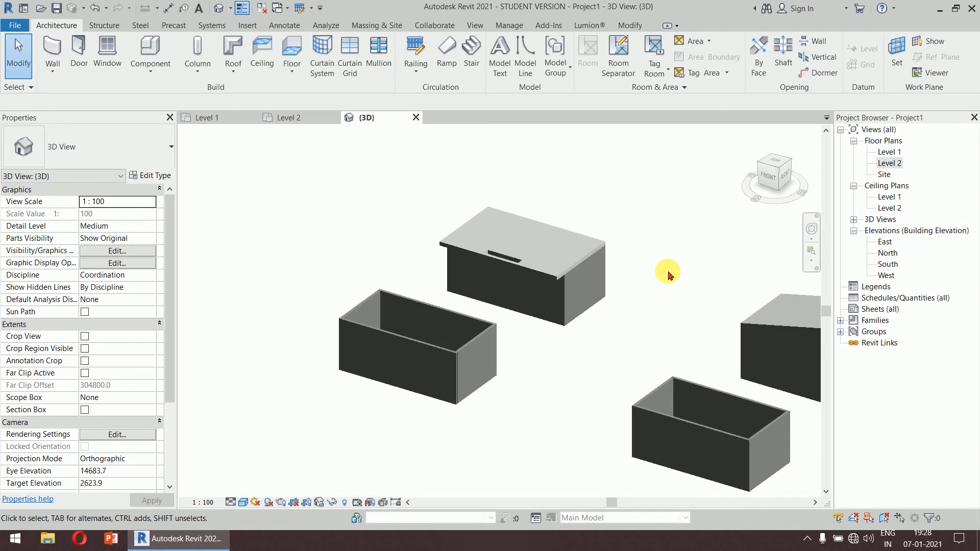
pyautogui.moveTo(669, 274); pyautogui.dragTo(587, 260, button='middle')
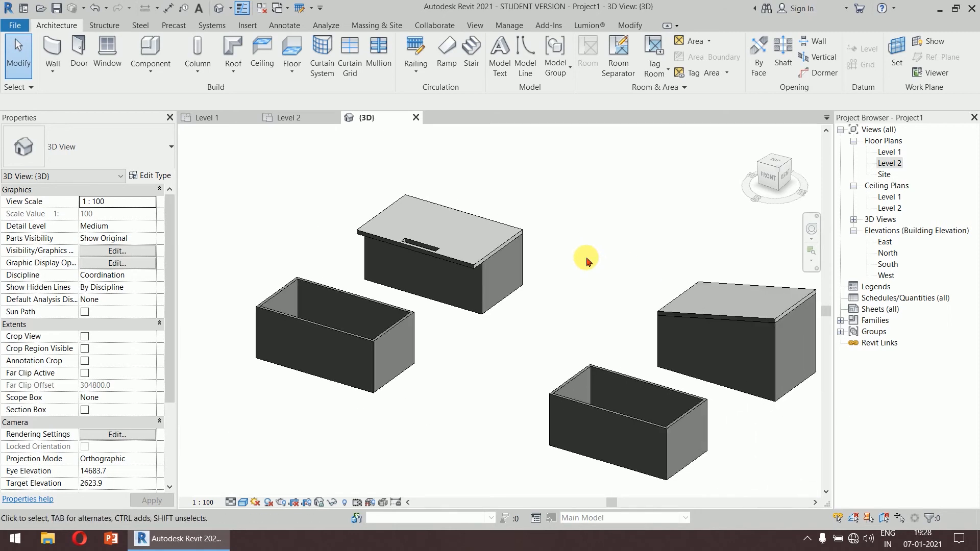
pyautogui.click(233, 66)
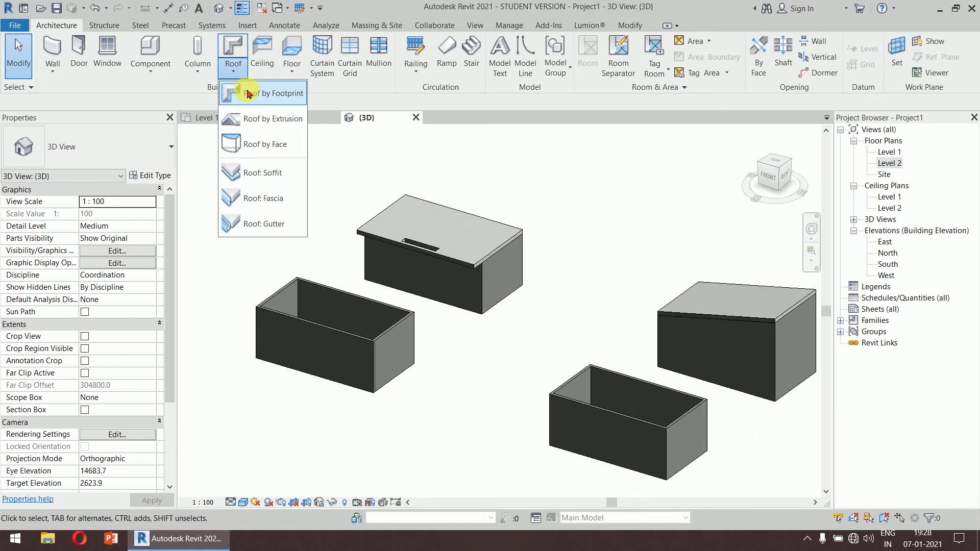
pyautogui.click(531, 169)
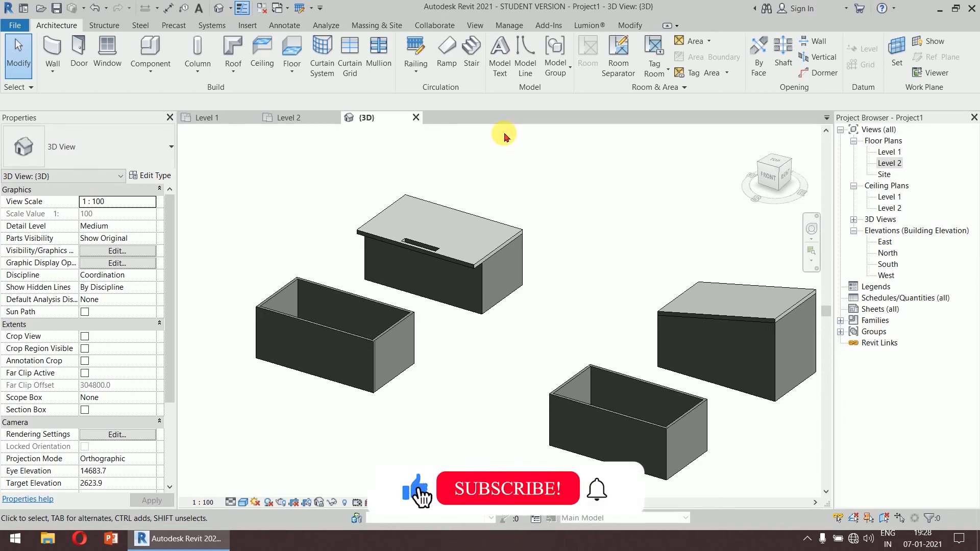
# Delete the flat roof with the opening and the remaining sloped roof in the 3D view
pyautogui.click(444, 254)
pyautogui.press('Delete')
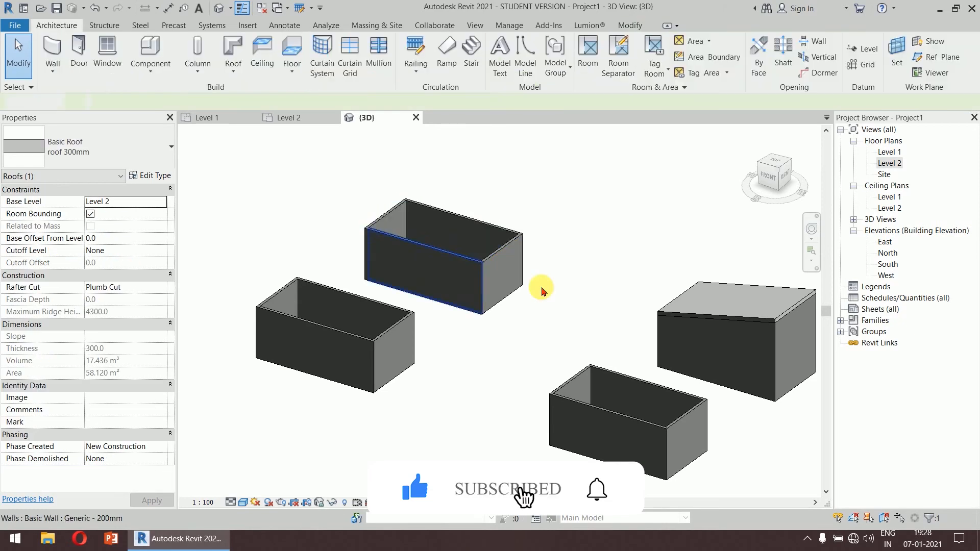
pyautogui.click(613, 310)
pyautogui.press('Delete')
# In the Level 1 plan, delete three of the four wall enclosures, keeping only the south-east one
pyautogui.doubleClick(891, 163)
pyautogui.scroll(-1, 613, 221)
pyautogui.moveTo(613, 221); pyautogui.dragTo(527, 220, button='middle')
pyautogui.moveTo(689, 188); pyautogui.dragTo(562, 334)
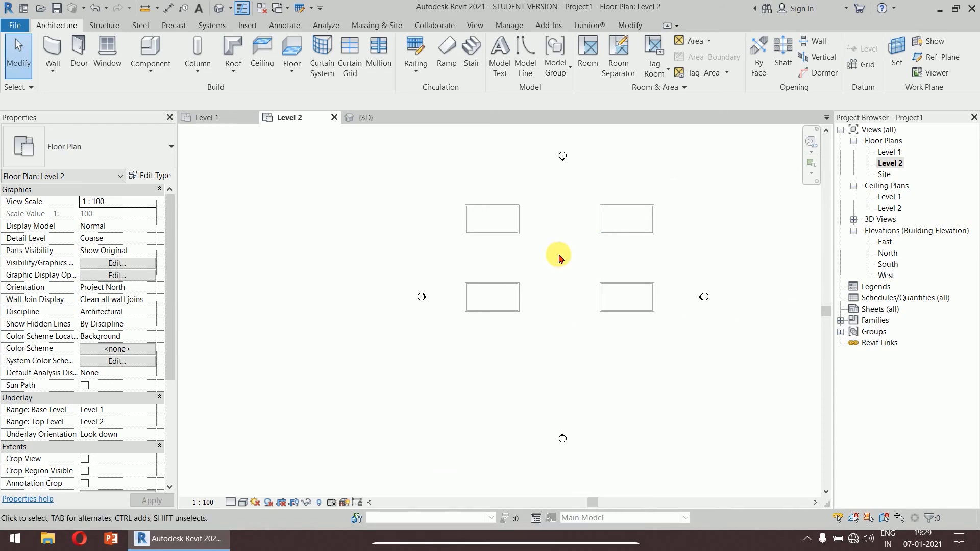
pyautogui.click(206, 117)
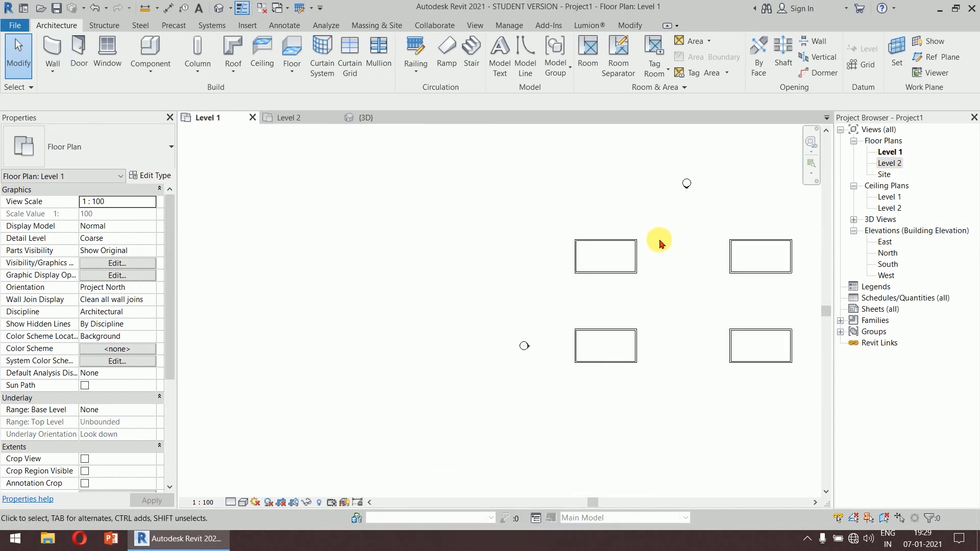
pyautogui.scroll(-2, 660, 244)
pyautogui.moveTo(573, 207); pyautogui.dragTo(479, 364)
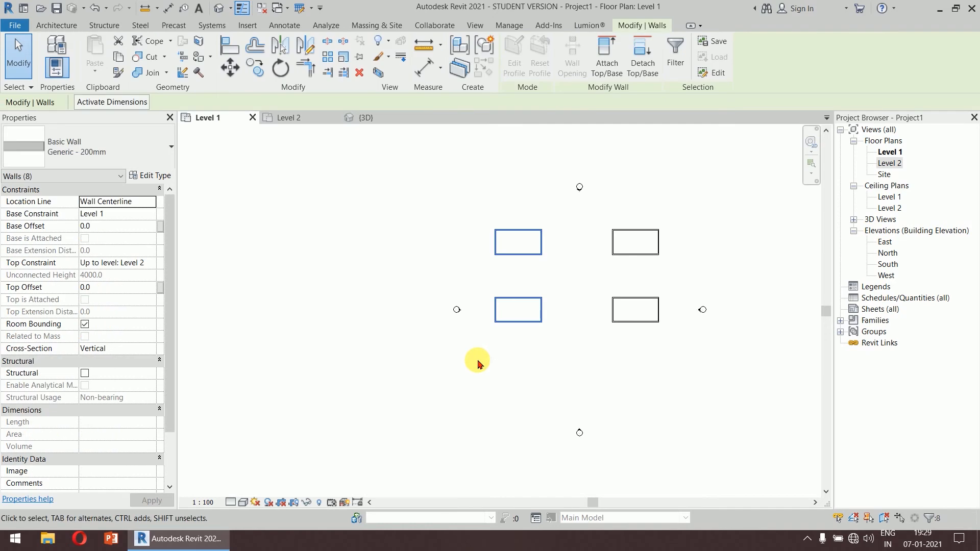
pyautogui.press('Delete')
pyautogui.moveTo(682, 224); pyautogui.dragTo(594, 279)
pyautogui.press('Delete')
# Move the remaining wall enclosure to roughly the middle of the area between the elevation markers
pyautogui.moveTo(672, 266); pyautogui.dragTo(604, 328)
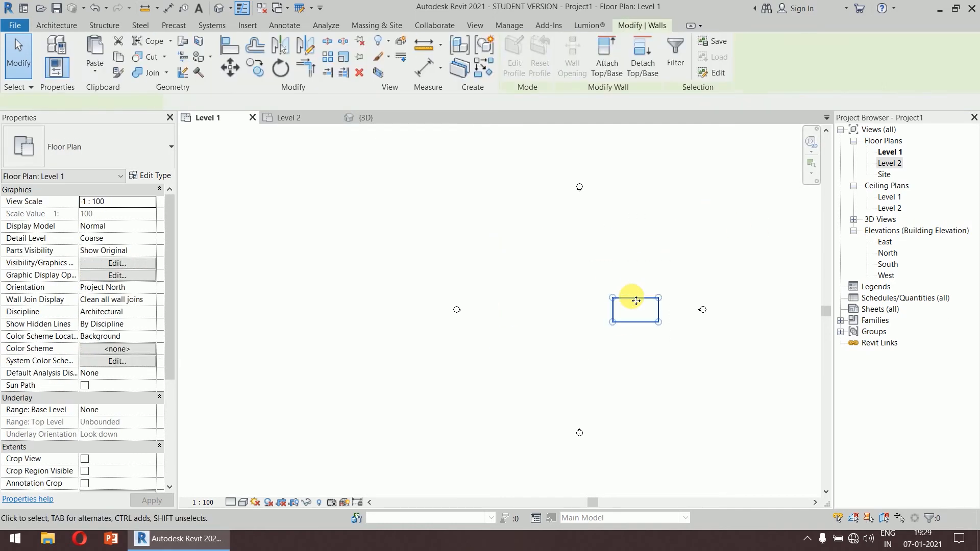
pyautogui.moveTo(632, 298); pyautogui.dragTo(582, 285)
pyautogui.click(598, 291)
pyautogui.scroll(6, 597, 284)
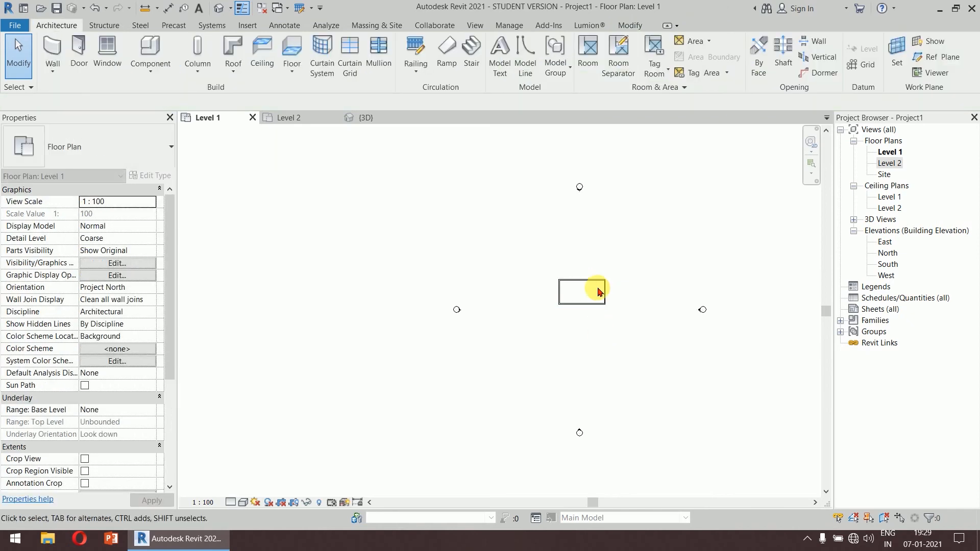
pyautogui.scroll(-6, 561, 225)
pyautogui.scroll(4, 552, 225)
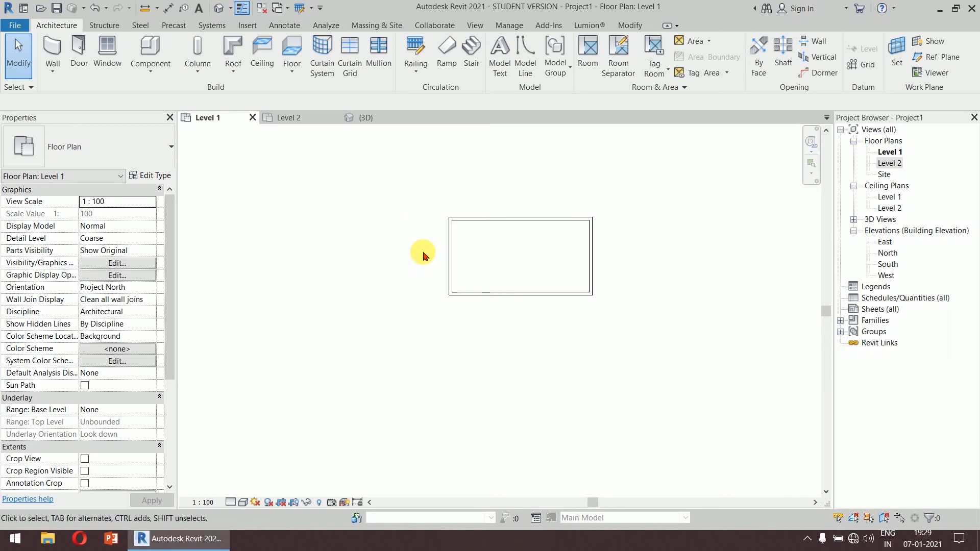
# In the West elevation, start a Roof by Extrusion on the facing wall's plane, with reference level Level 2 and offset 0
pyautogui.click(885, 276)
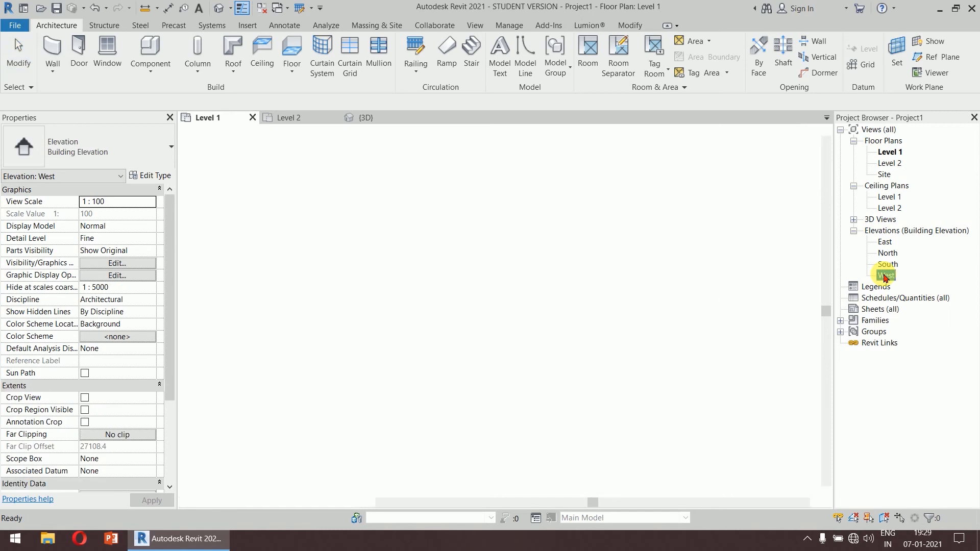
pyautogui.doubleClick(885, 275)
pyautogui.scroll(3, 511, 285)
pyautogui.scroll(2, 489, 282)
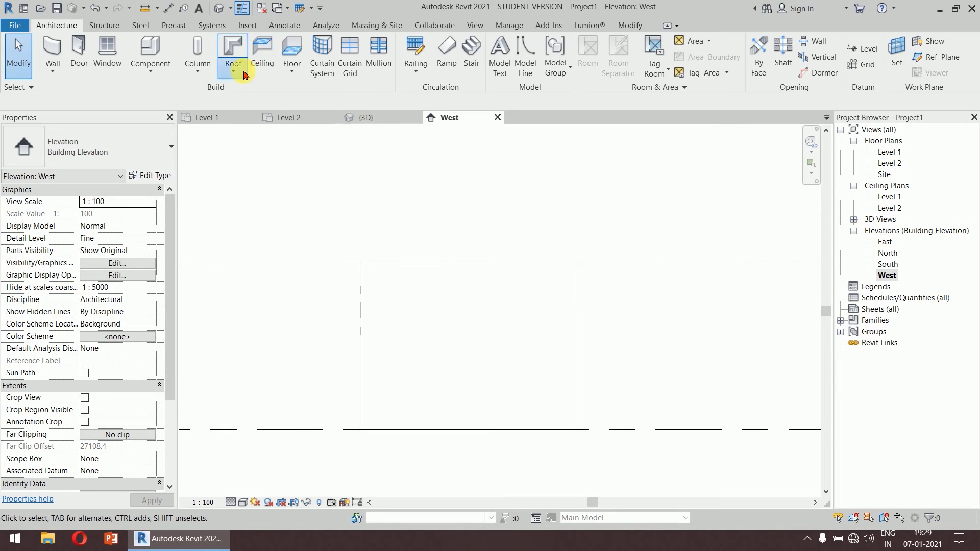
pyautogui.click(244, 75)
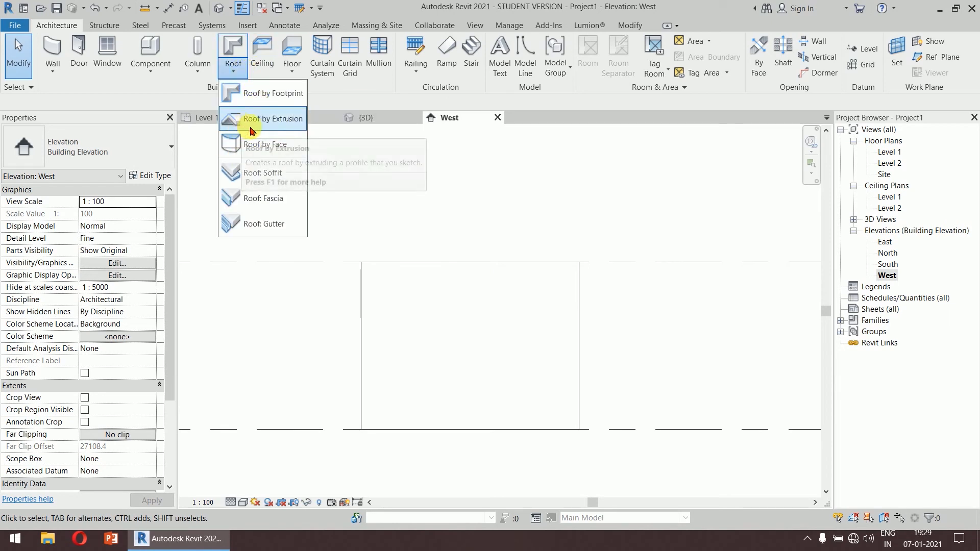
pyautogui.click(268, 121)
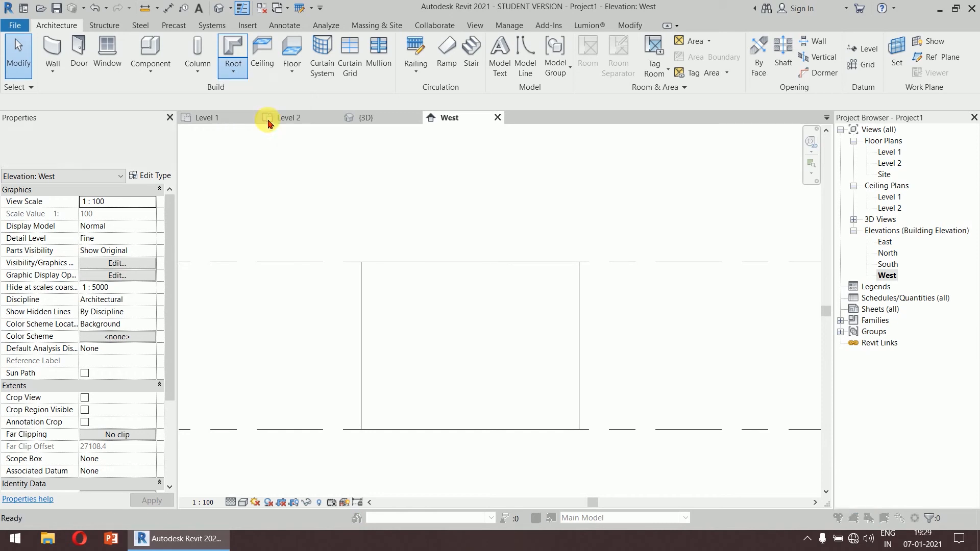
pyautogui.moveTo(486, 183); pyautogui.dragTo(388, 109)
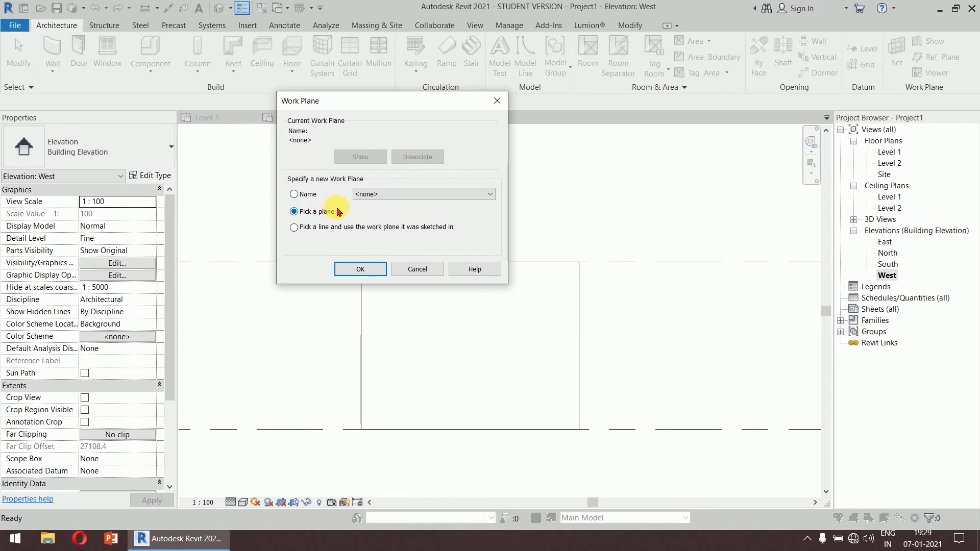
pyautogui.click(360, 269)
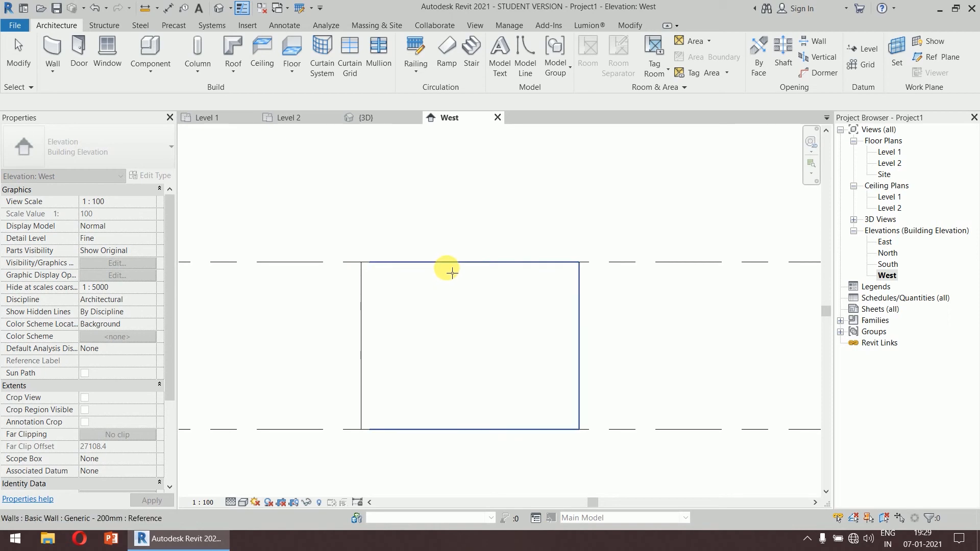
pyautogui.click(451, 272)
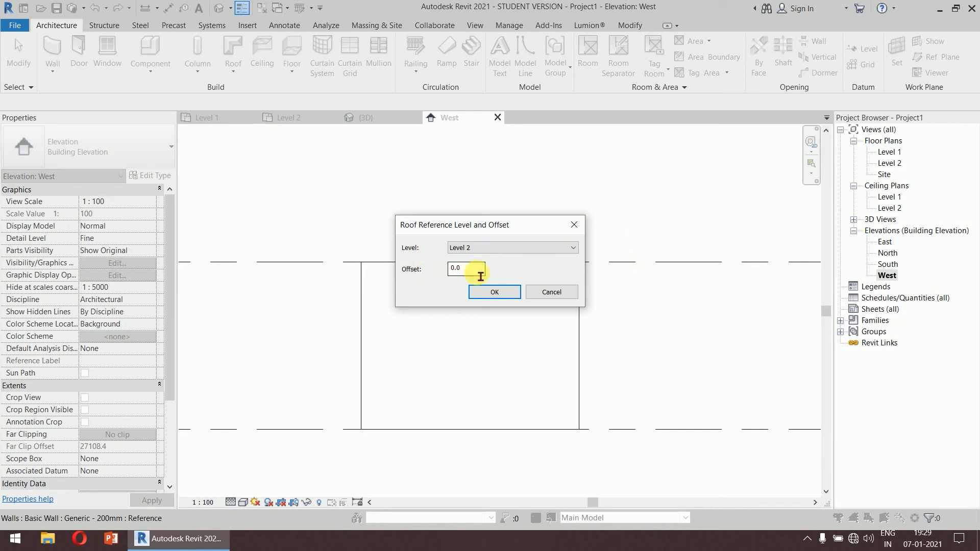
pyautogui.click(493, 292)
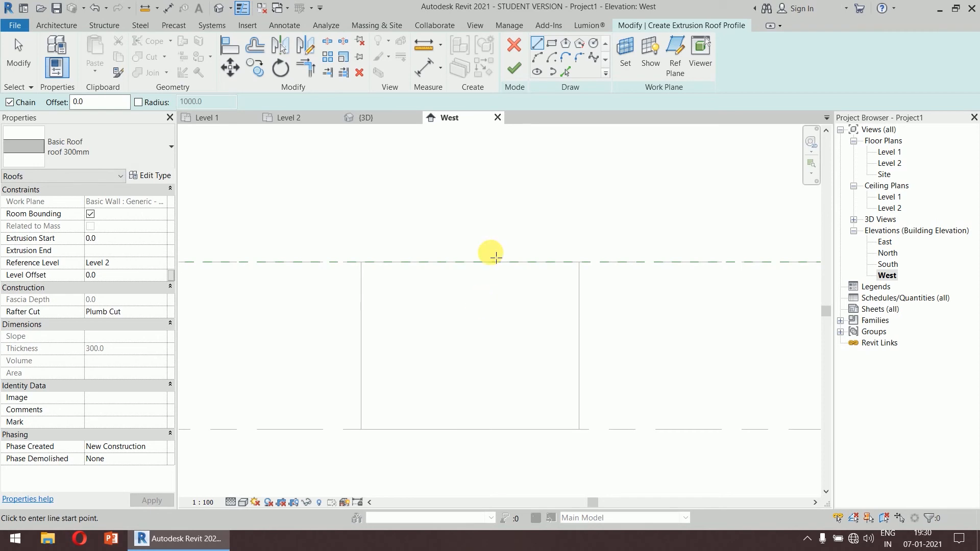
# Sketch a shallow arc profile above the walls, with both ends on the Level 2 line slightly outside the walls
pyautogui.click(537, 57)
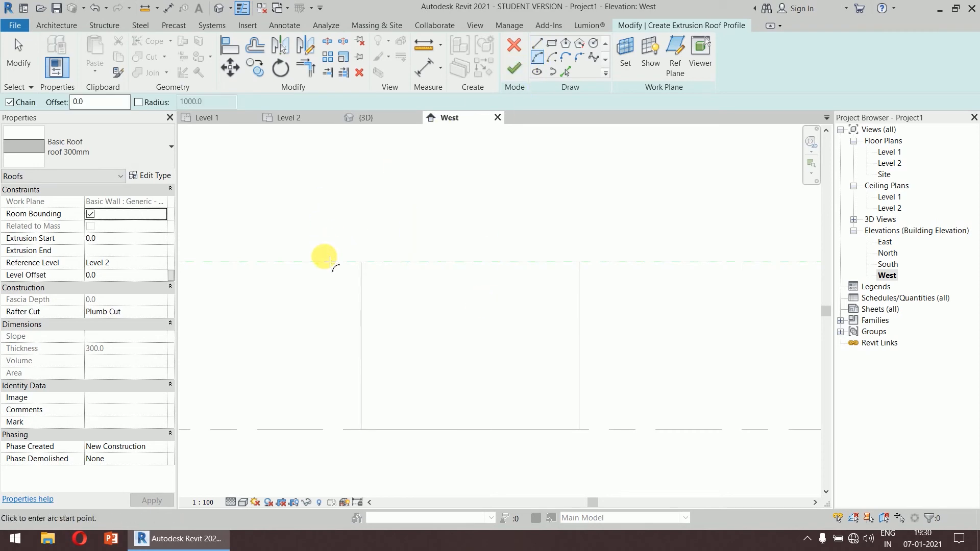
pyautogui.click(329, 261)
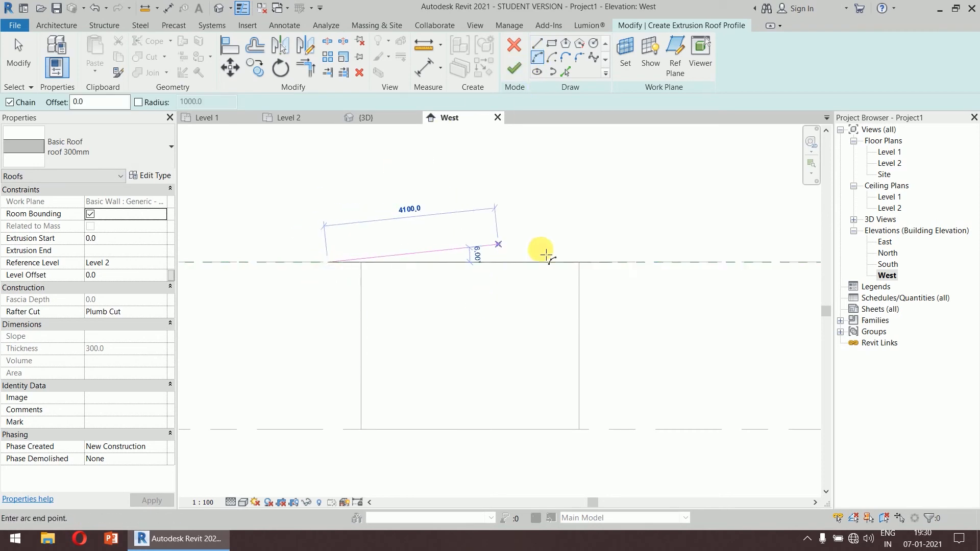
pyautogui.click(605, 262)
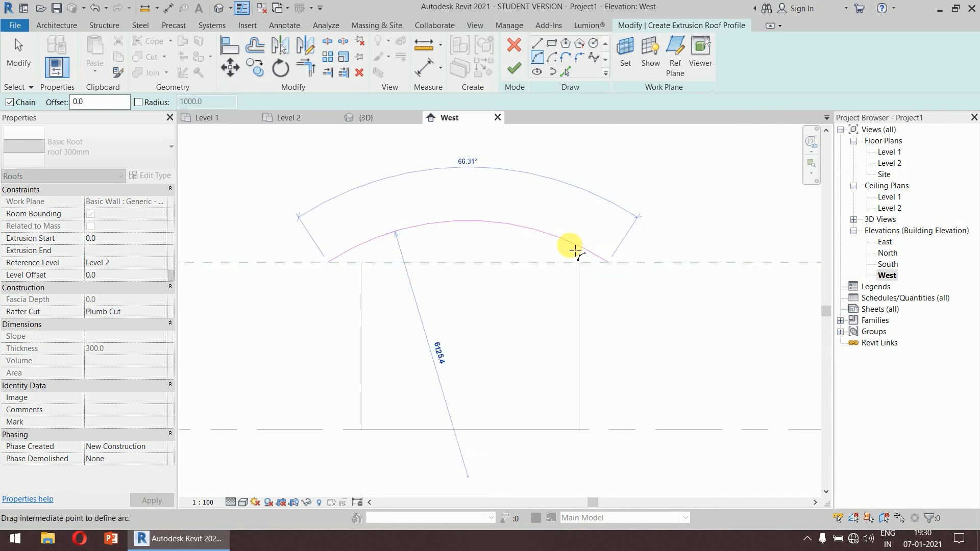
pyautogui.click(475, 229)
pyautogui.rightClick(654, 218)
pyautogui.click(668, 229)
pyautogui.rightClick(649, 195)
pyautogui.click(646, 202)
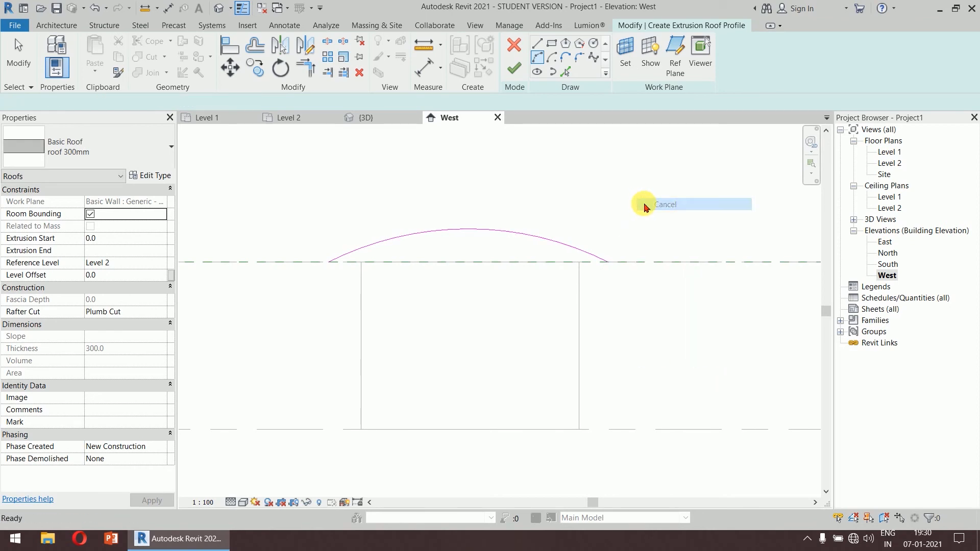
# Finish the extrusion roof profile and inspect the curved roof in the 3D view
pyautogui.click(516, 68)
pyautogui.click(367, 118)
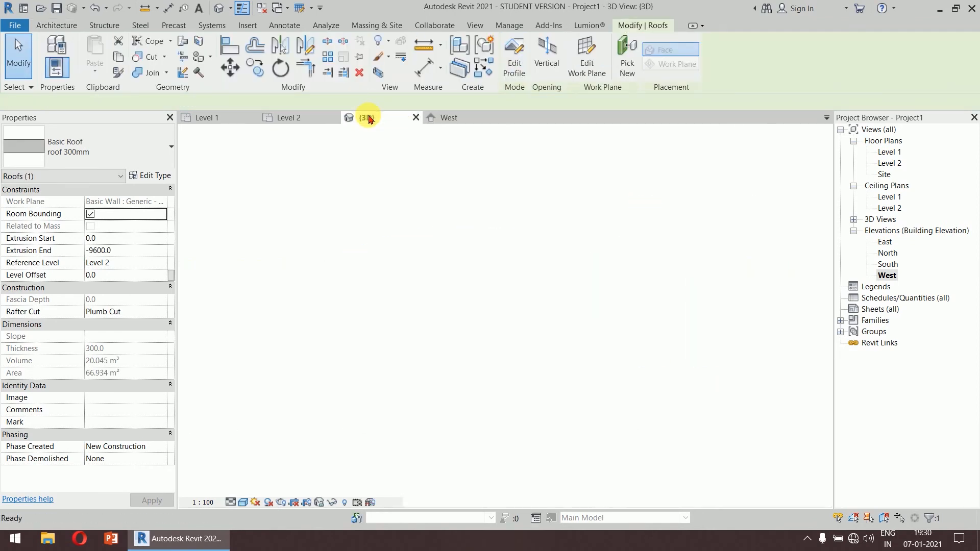
pyautogui.click(684, 409)
pyautogui.moveTo(651, 343); pyautogui.dragTo(655, 331, button='middle')
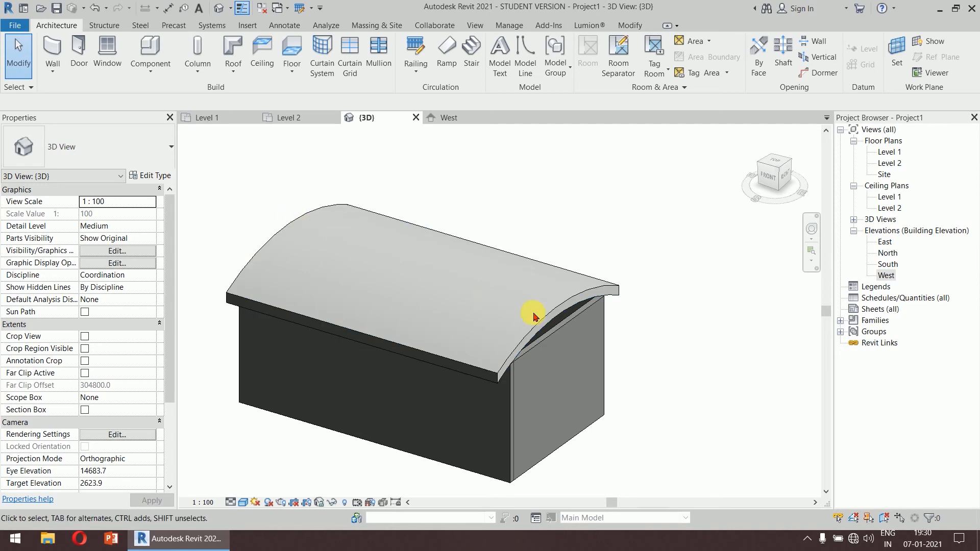
# Attach the tops of all four enclosure walls to the curved roof and inspect the fit from a lower angle
pyautogui.press('Tab')
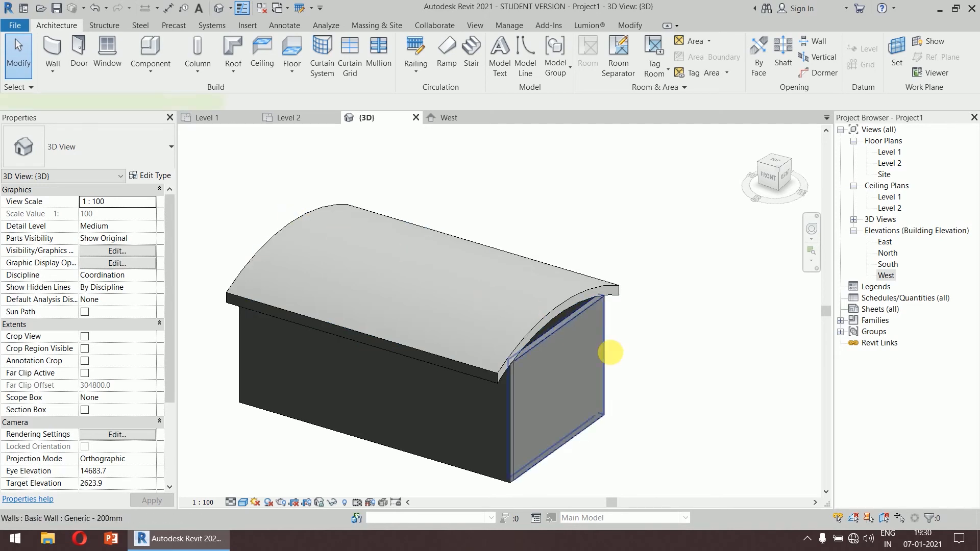
pyautogui.click(600, 326)
pyautogui.click(606, 57)
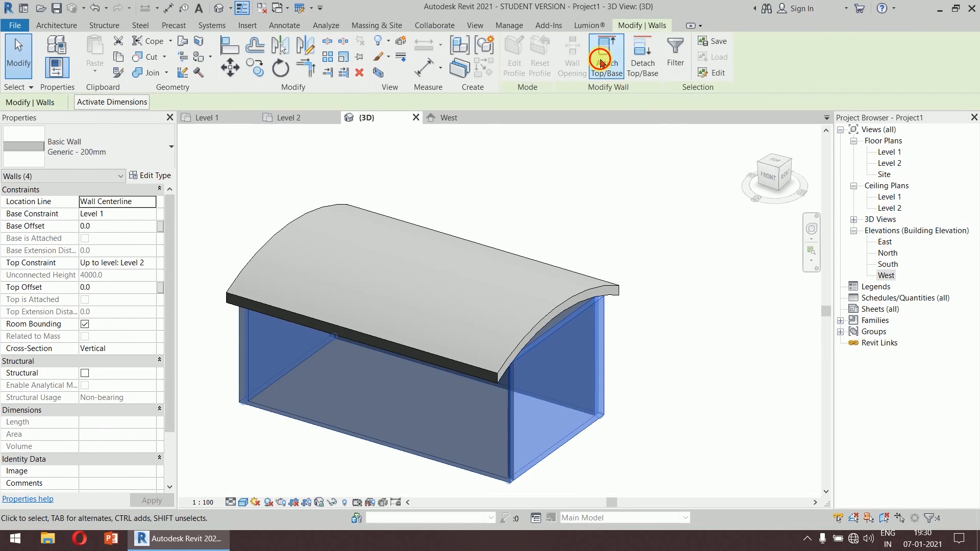
pyautogui.click(591, 284)
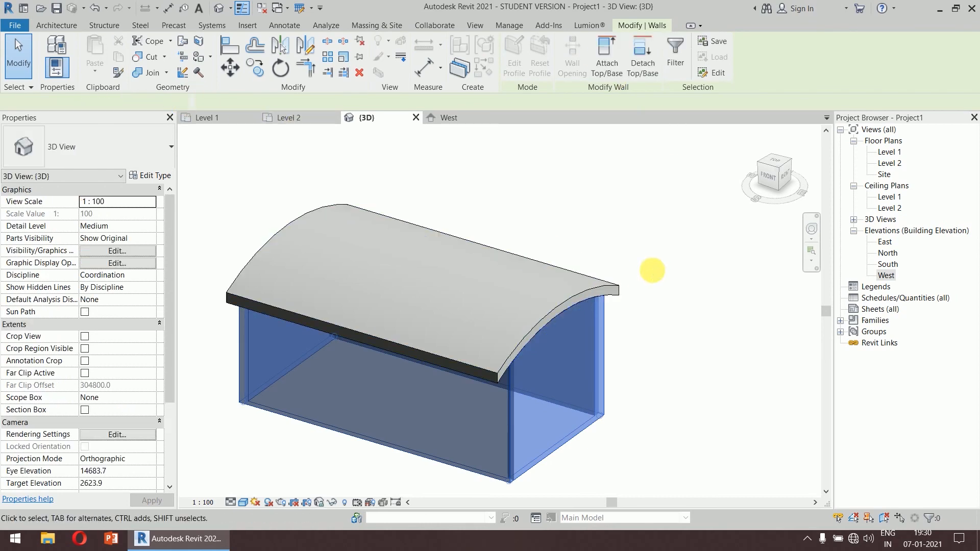
pyautogui.click(655, 267)
pyautogui.keyDown('shift'); pyautogui.moveTo(540, 459); pyautogui.dragTo(523, 361, button='middle'); pyautogui.keyUp('shift')
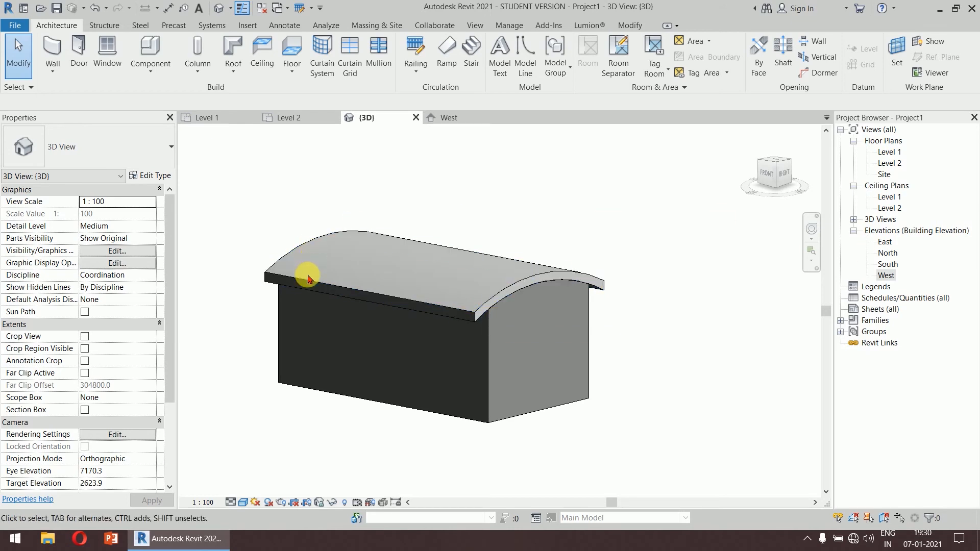
# Open the curved roof's profile for editing in the West elevation and delete its arc
pyautogui.click(306, 275)
pyautogui.click(509, 57)
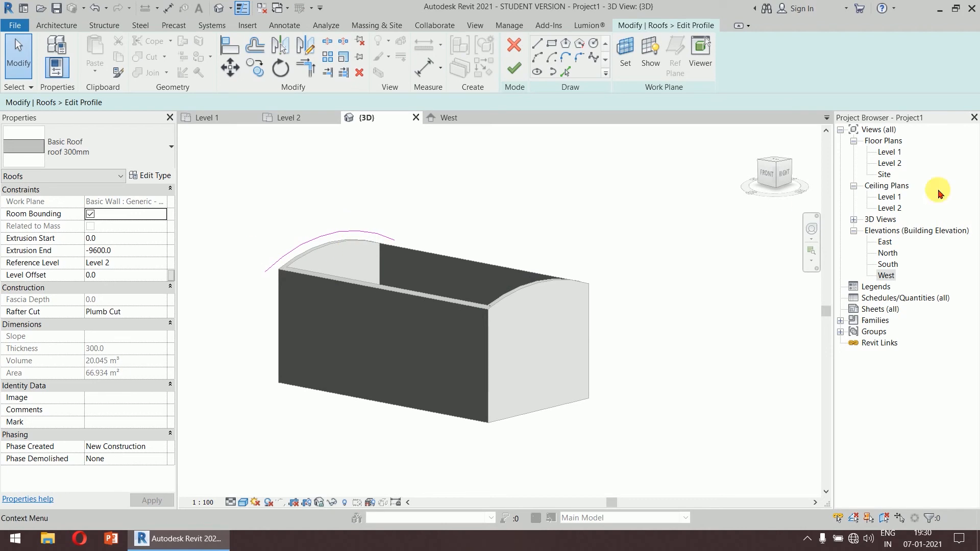
pyautogui.doubleClick(888, 276)
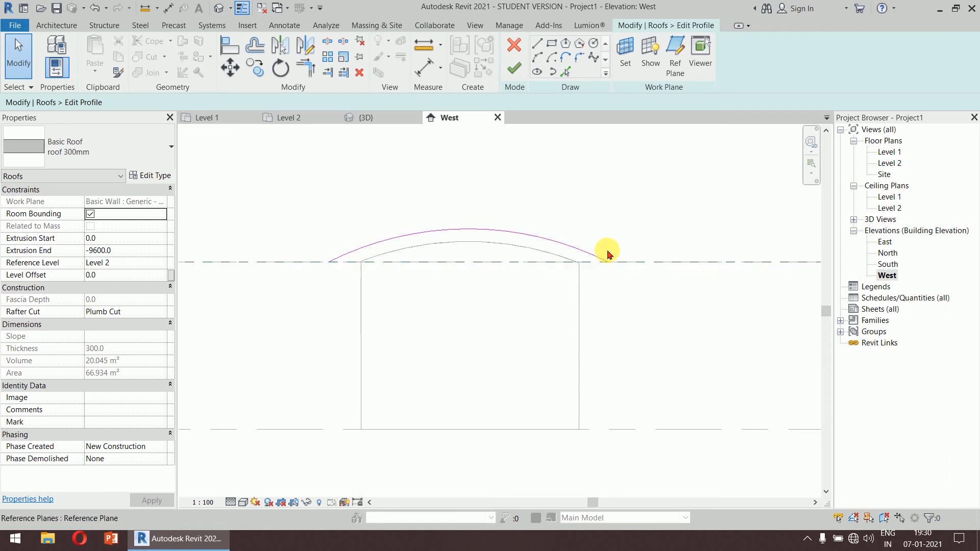
pyautogui.click(557, 252)
pyautogui.press('Delete')
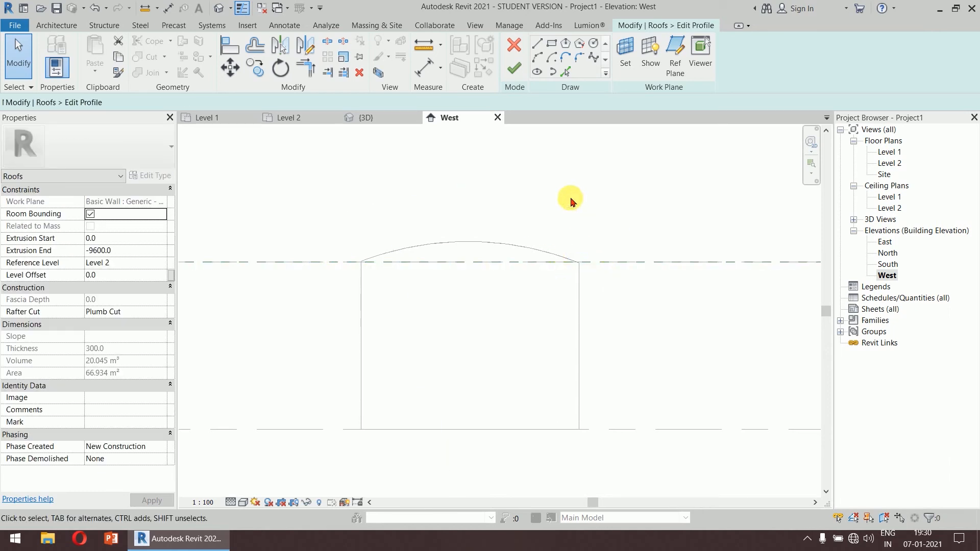
# Sketch a zigzag profile with three peaks above the walls, valleys and ends on Level 2, first slope about 1400 mm long at 45°
pyautogui.click(538, 50)
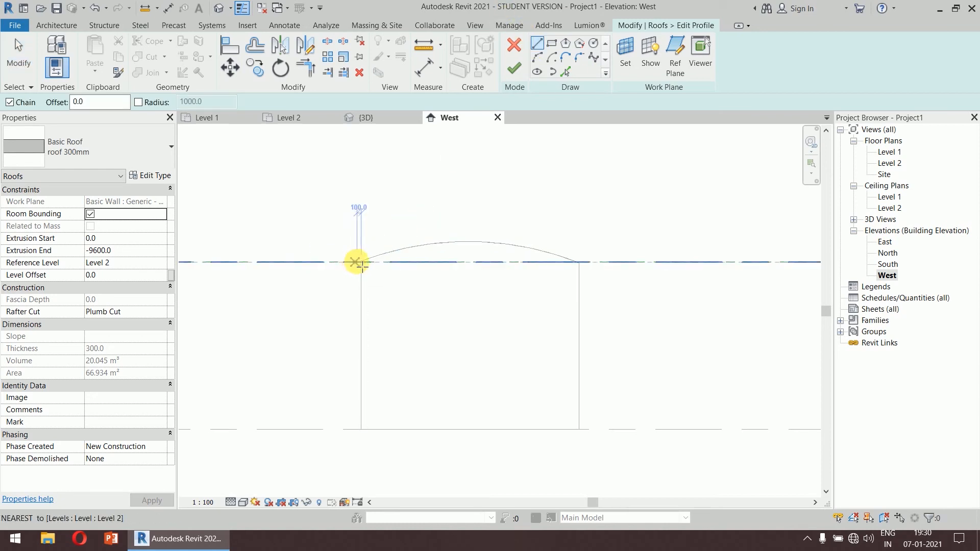
pyautogui.click(360, 262)
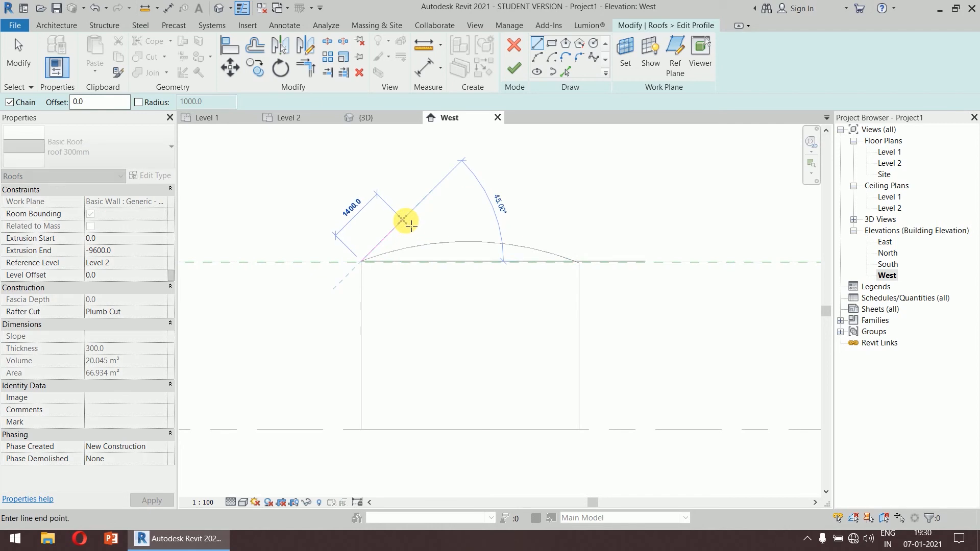
pyautogui.click(403, 220)
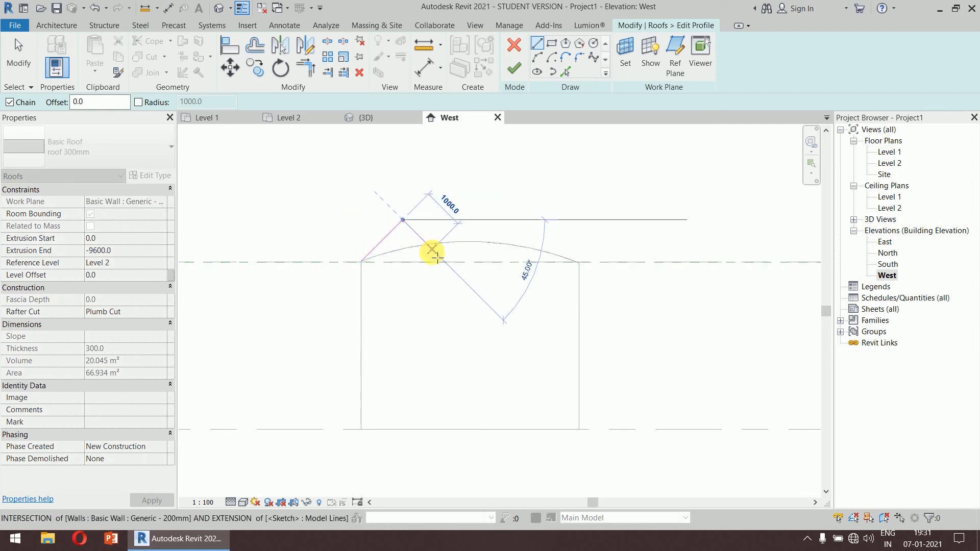
pyautogui.click(445, 262)
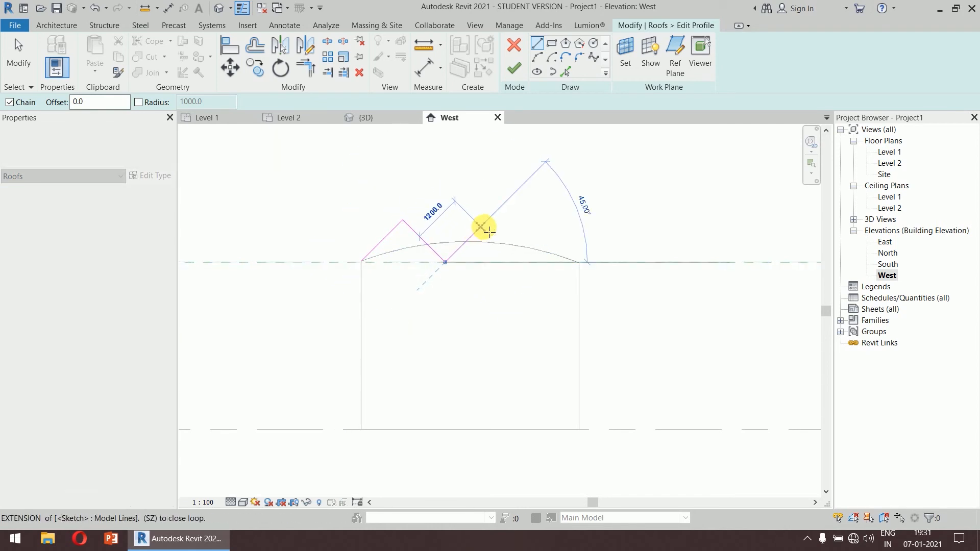
pyautogui.click(490, 220)
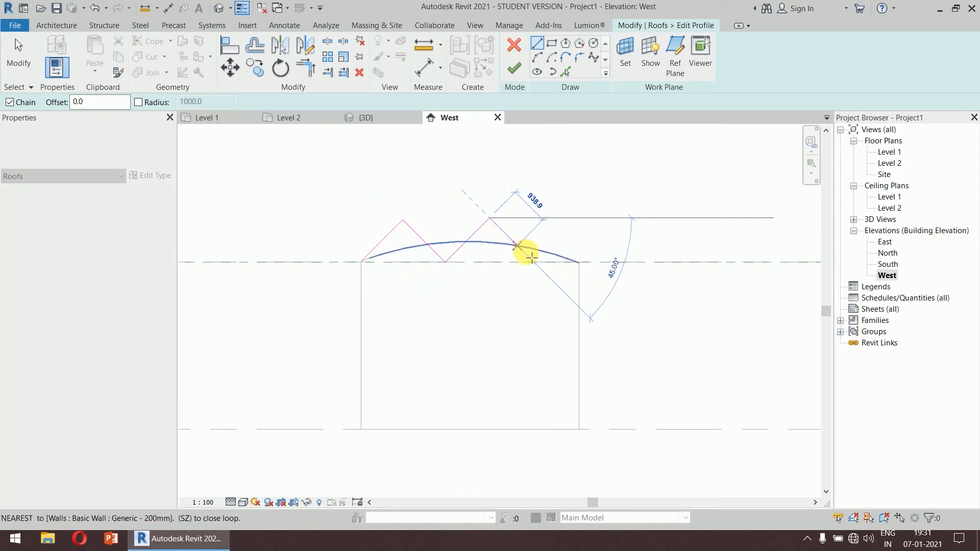
pyautogui.click(532, 259)
pyautogui.click(560, 219)
pyautogui.click(590, 262)
pyautogui.press('Escape')
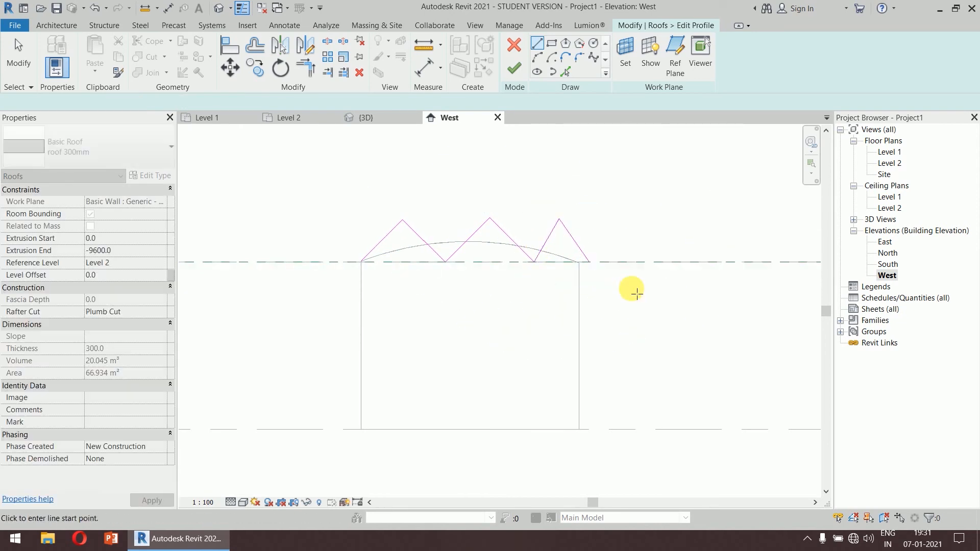
pyautogui.press('Escape')
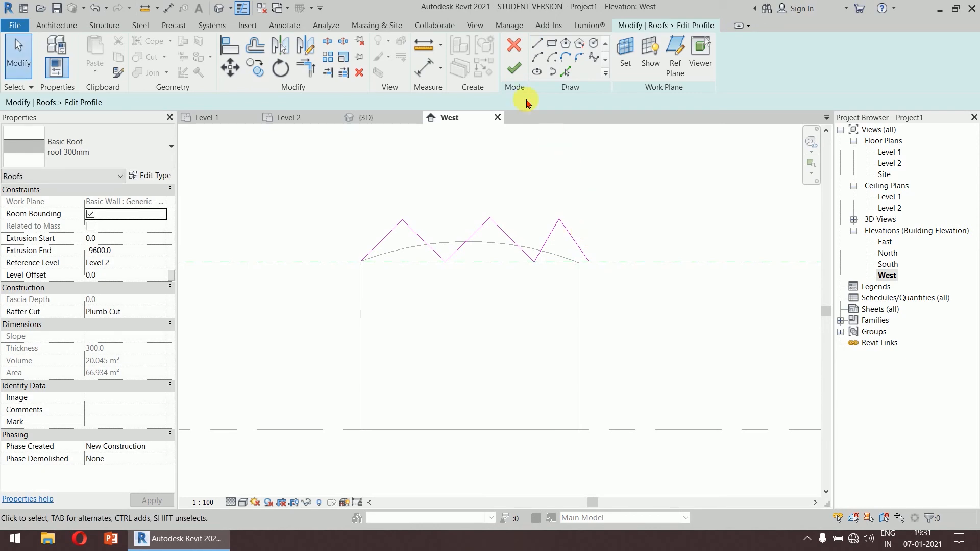
# Finish the zigzag roof profile and view the folded roof in the 3D view
pyautogui.click(514, 71)
pyautogui.click(357, 119)
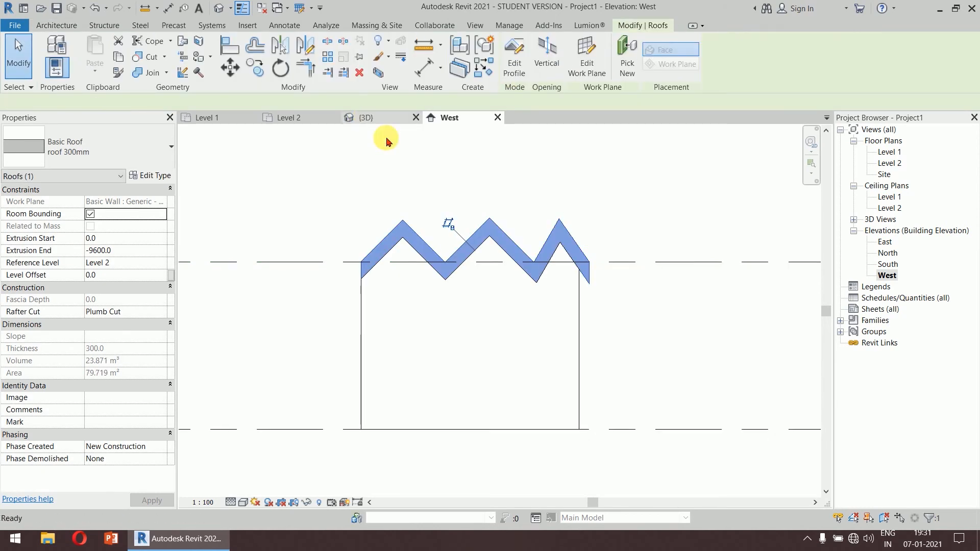
pyautogui.click(672, 363)
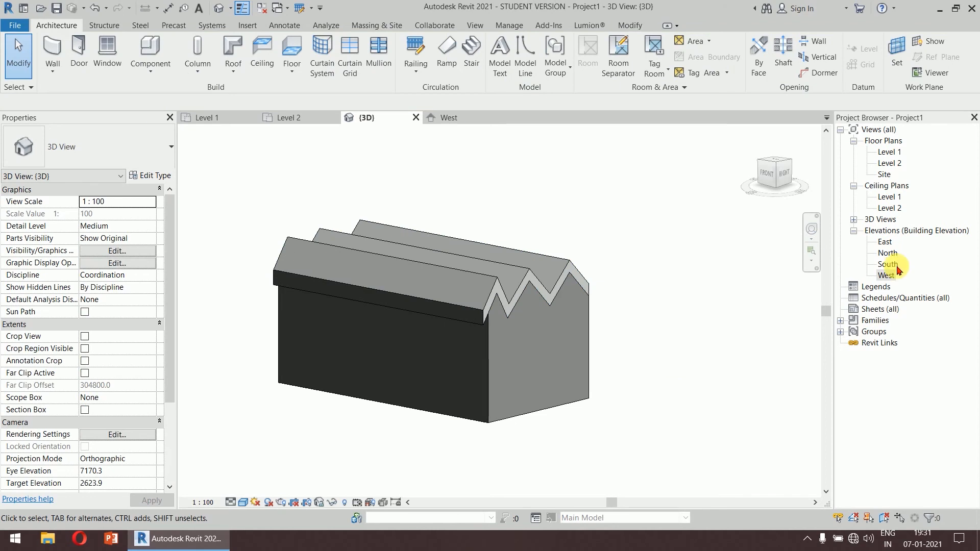
# Reopen the roof's profile for editing in the West elevation and delete all the zigzag lines
pyautogui.doubleClick(887, 276)
pyautogui.click(558, 230)
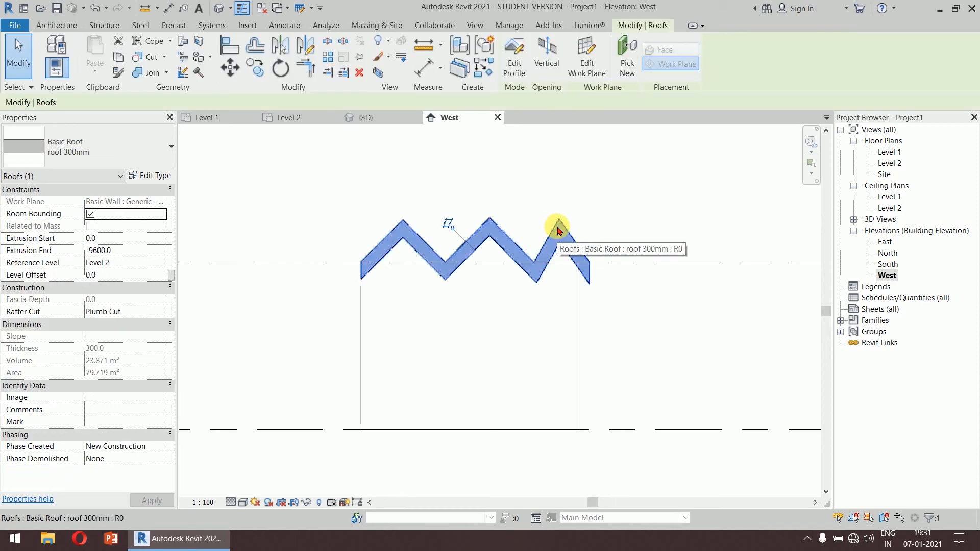
pyautogui.click(514, 55)
pyautogui.moveTo(289, 334); pyautogui.dragTo(291, 325)
pyautogui.moveTo(293, 160)
pyautogui.mouseDown()
pyautogui.moveTo(562, 330)
pyautogui.moveTo(608, 335)
pyautogui.mouseUp()
pyautogui.press('Delete')
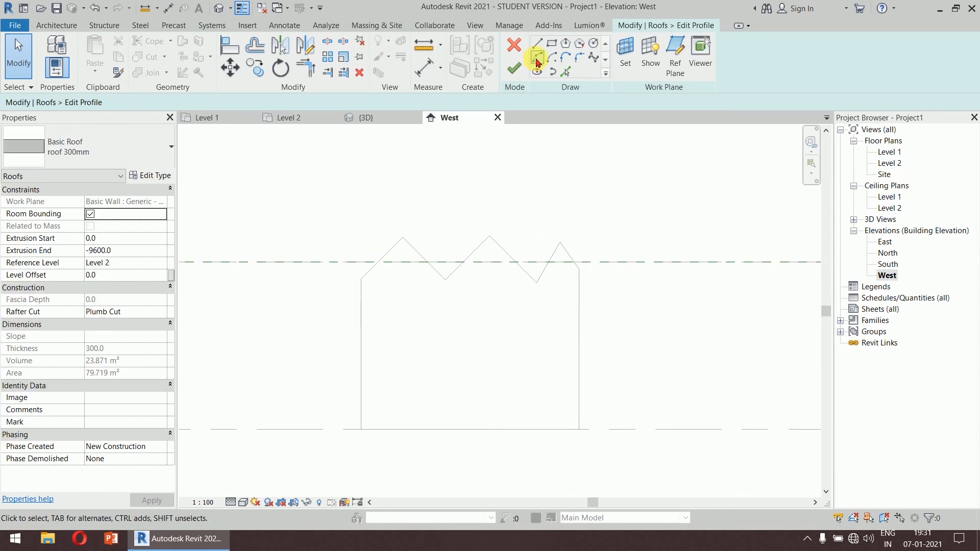
# Sketch a shallow arc of about 3168 mm radius, starting on Level 2 just outside the left wall and ending near mid-span
pyautogui.click(537, 60)
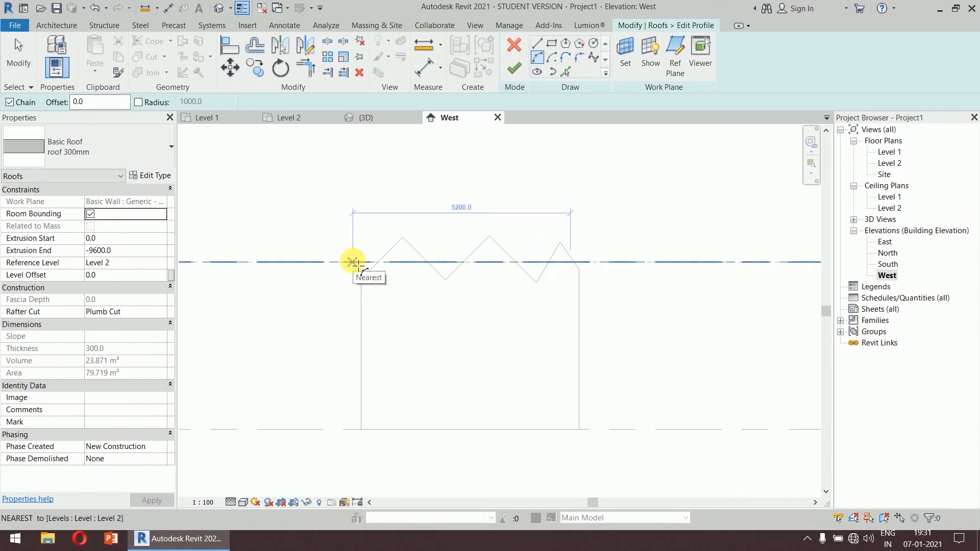
pyautogui.click(353, 262)
pyautogui.click(455, 262)
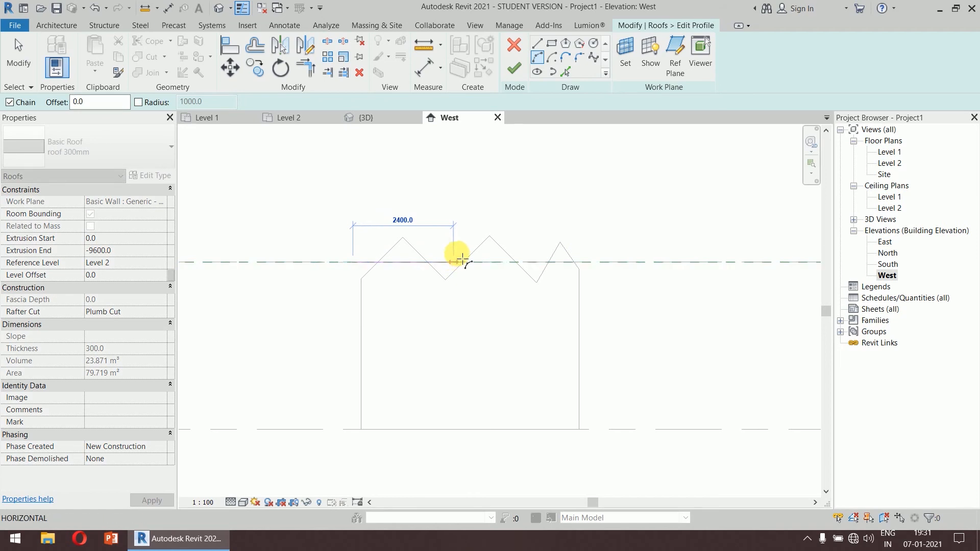
pyautogui.click(474, 242)
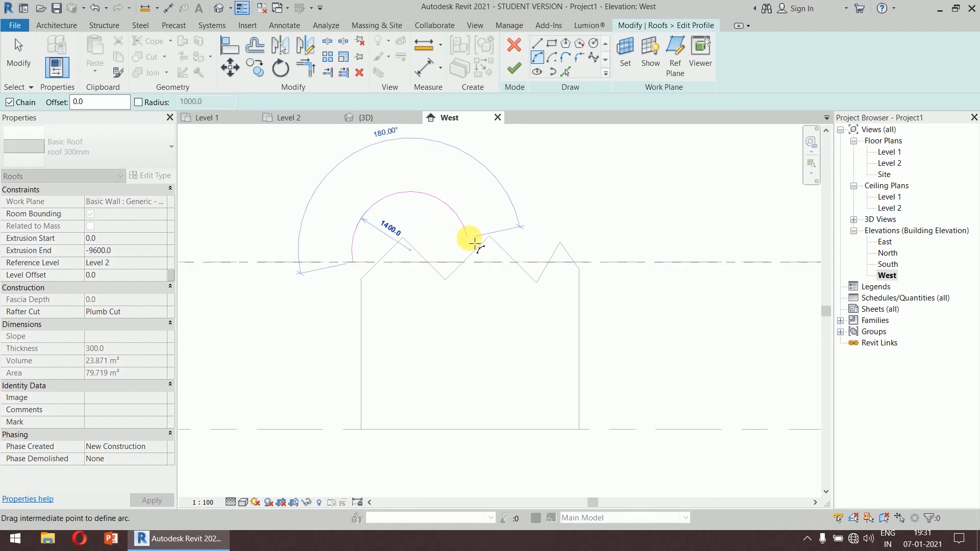
pyautogui.click(420, 239)
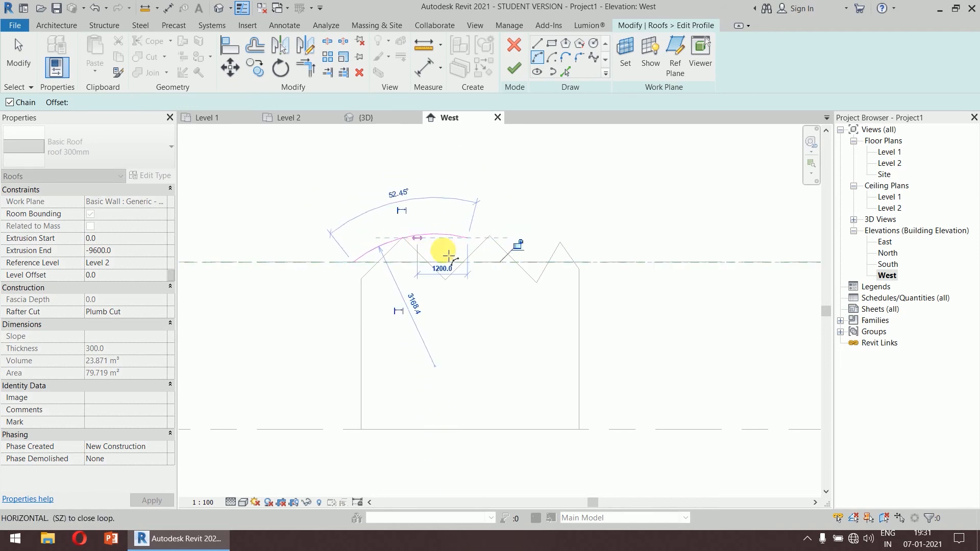
pyautogui.press('Escape')
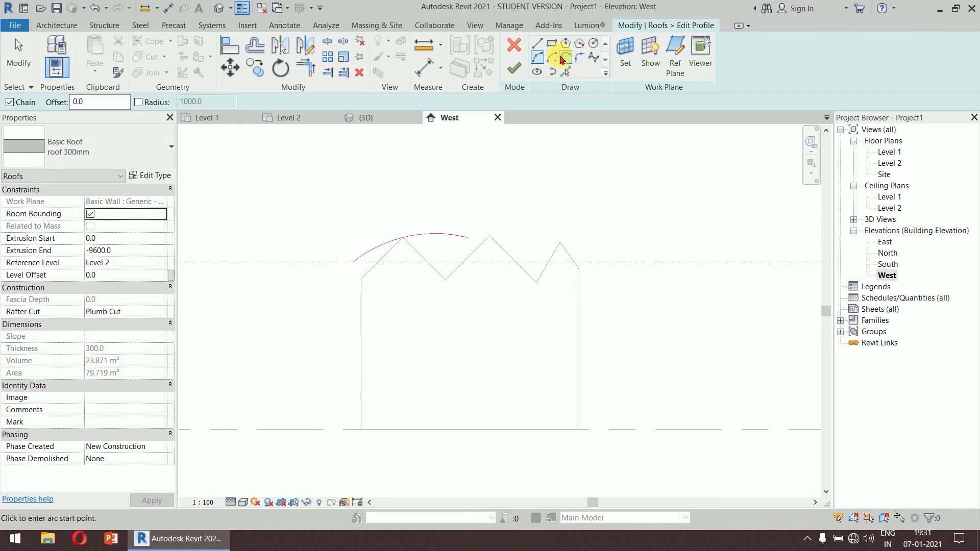
# Continue the profile with two tangent arcs, a dip and a crest, ending slightly outside the right wall near Level 2
pyautogui.click(566, 58)
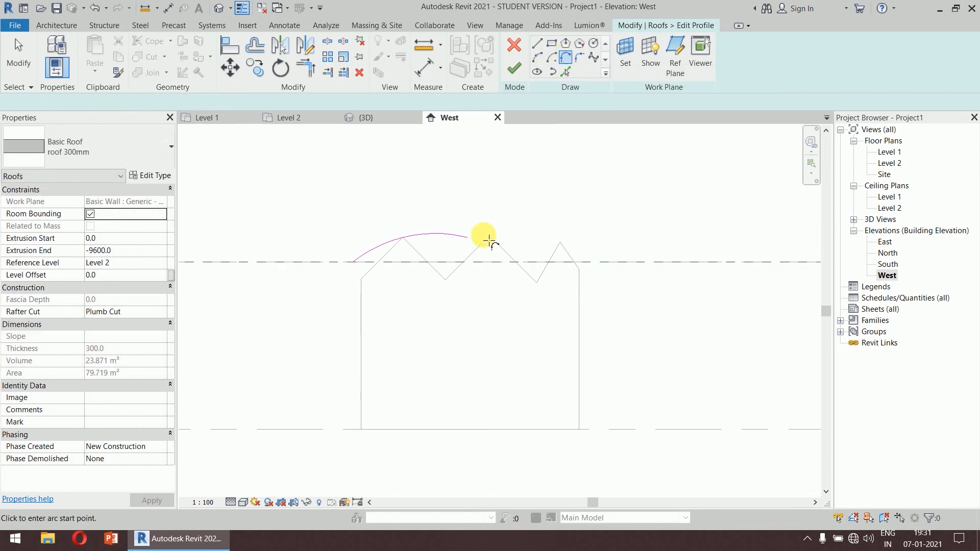
pyautogui.click(467, 239)
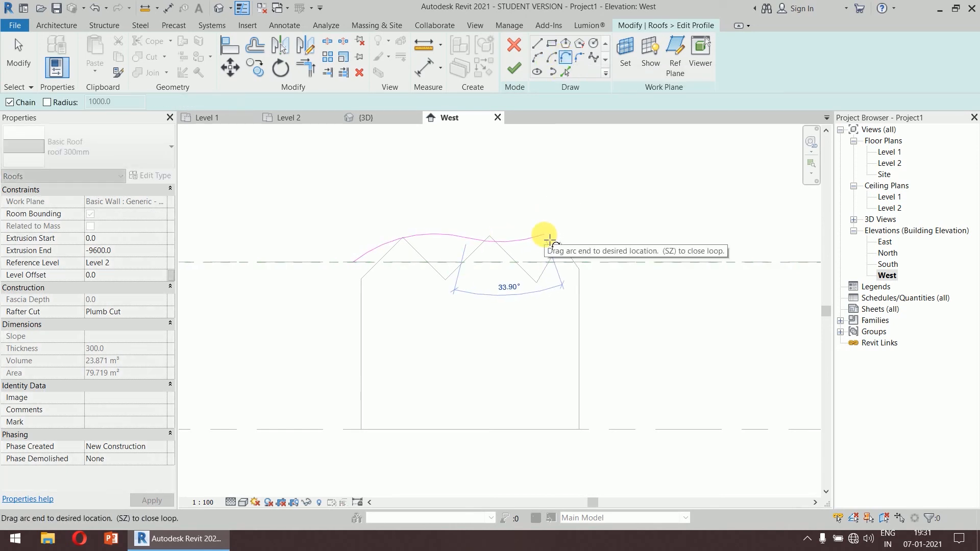
pyautogui.click(609, 260)
pyautogui.press('Escape')
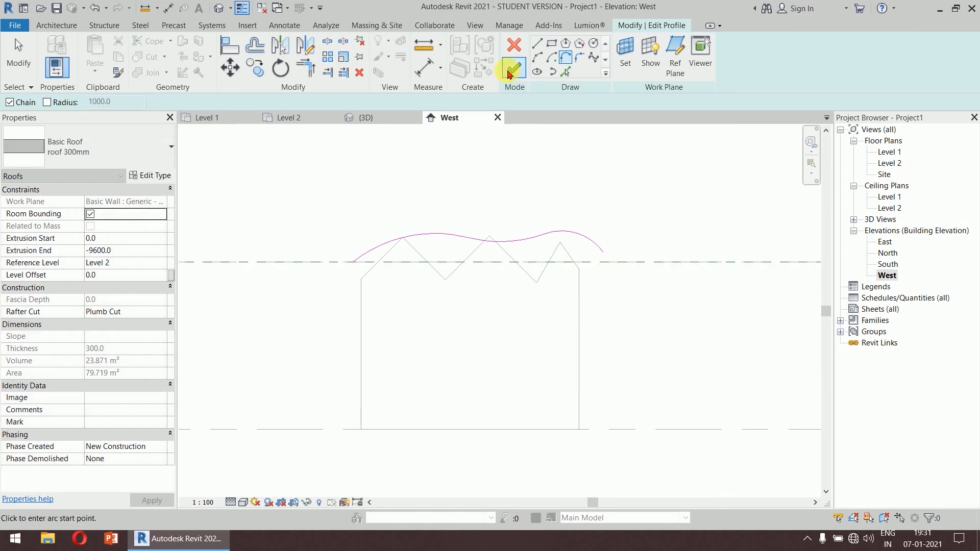
# Finish the wavy roof profile and inspect the roof and attached walls in the 3D view
pyautogui.click(516, 79)
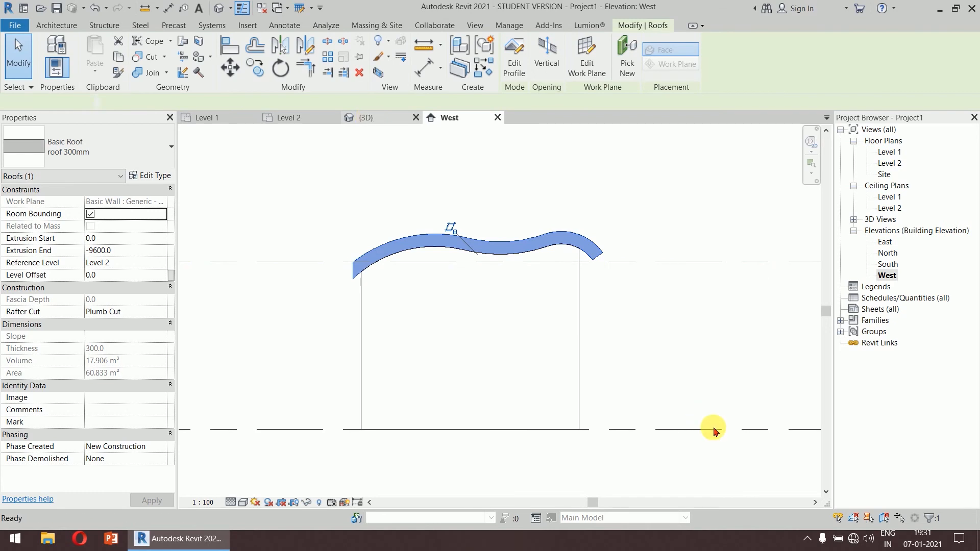
pyautogui.click(689, 361)
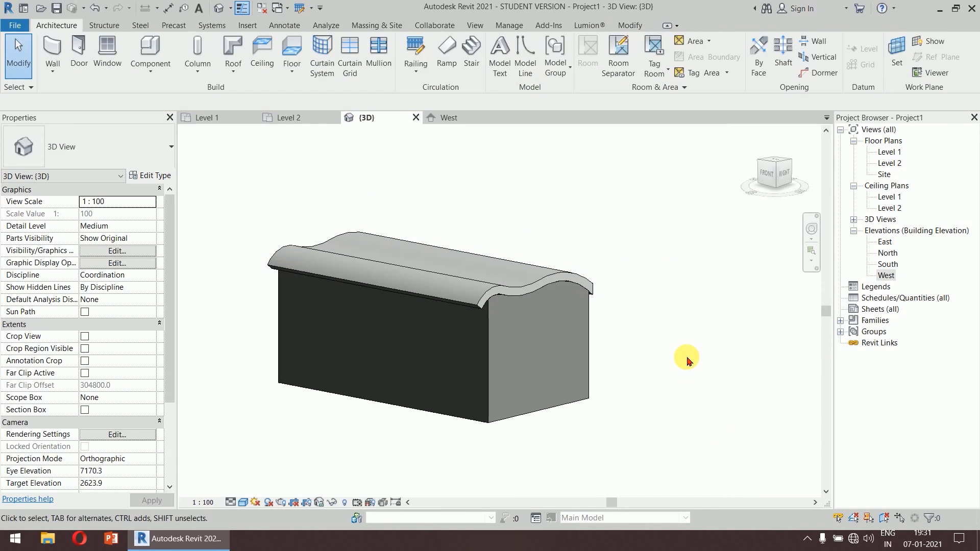
pyautogui.scroll(3, 485, 284)
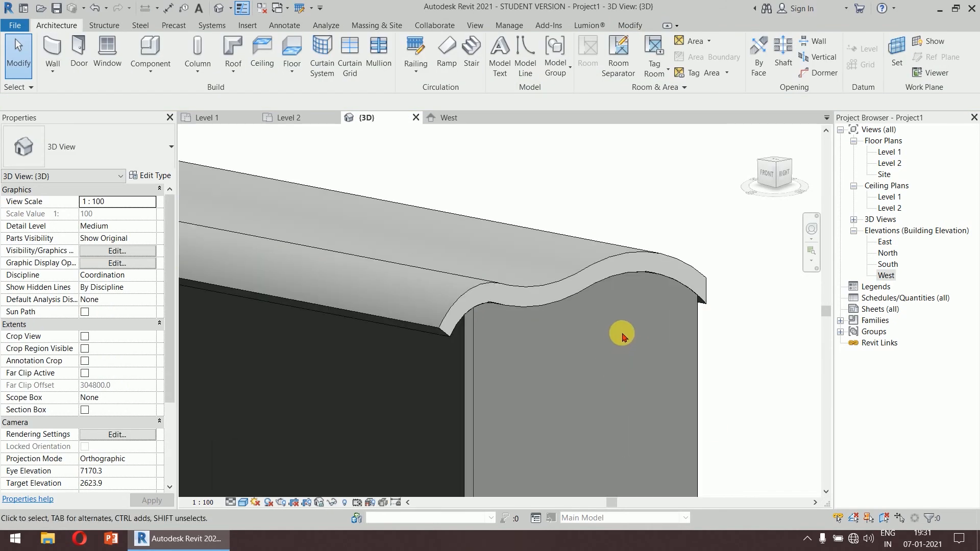
pyautogui.scroll(-3, 619, 339)
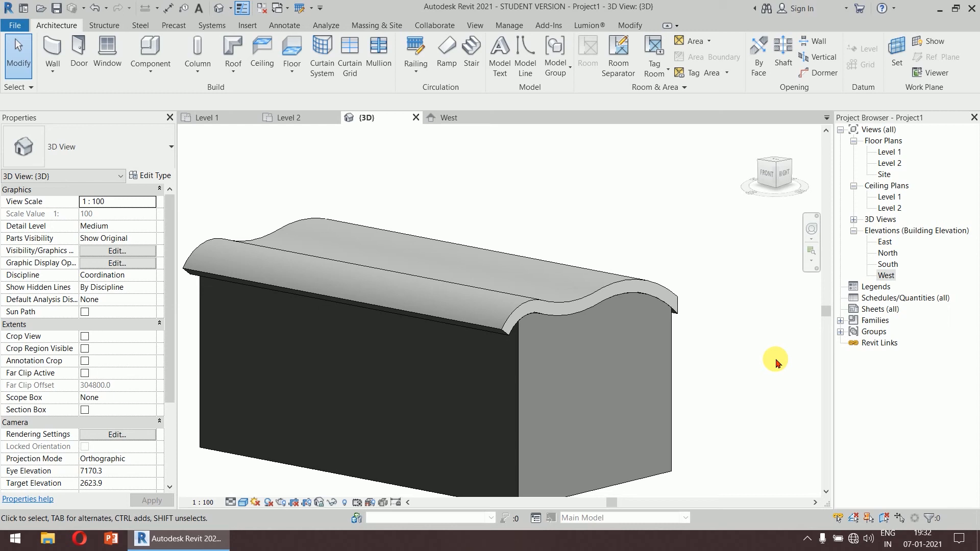
# Delete the wavy roof and open the Level 2 floor plan on the wall enclosure
pyautogui.click(624, 289)
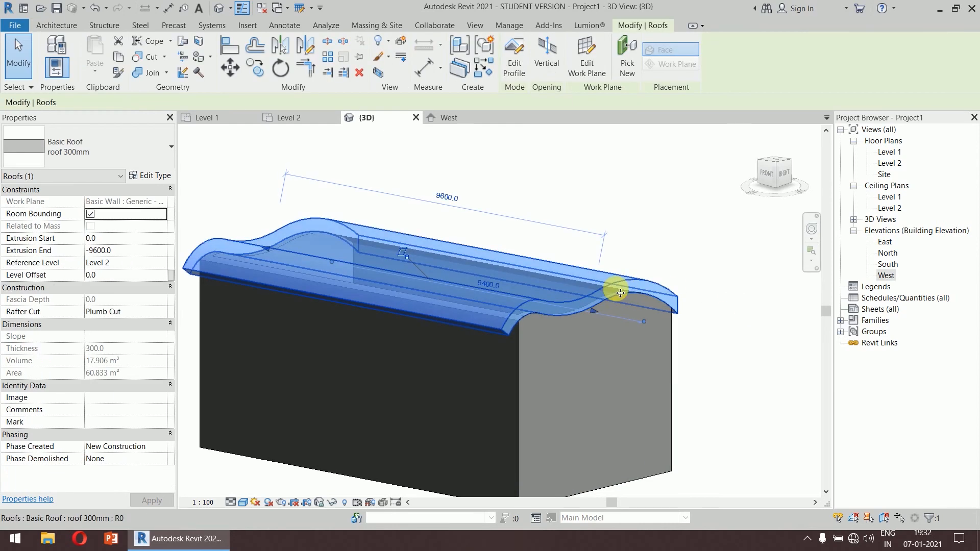
pyautogui.press('Delete')
pyautogui.doubleClick(889, 163)
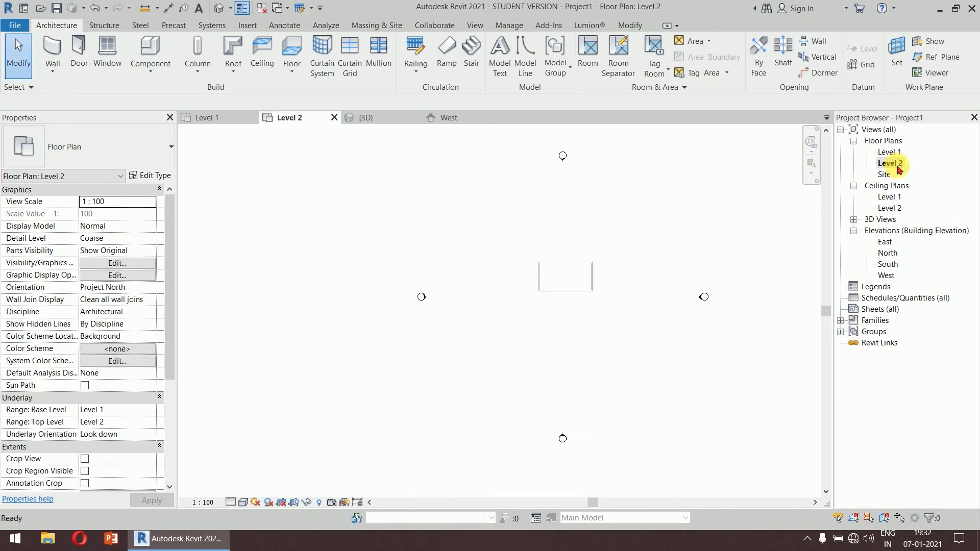
pyautogui.scroll(4, 612, 281)
pyautogui.moveTo(584, 273); pyautogui.dragTo(615, 284, button='middle')
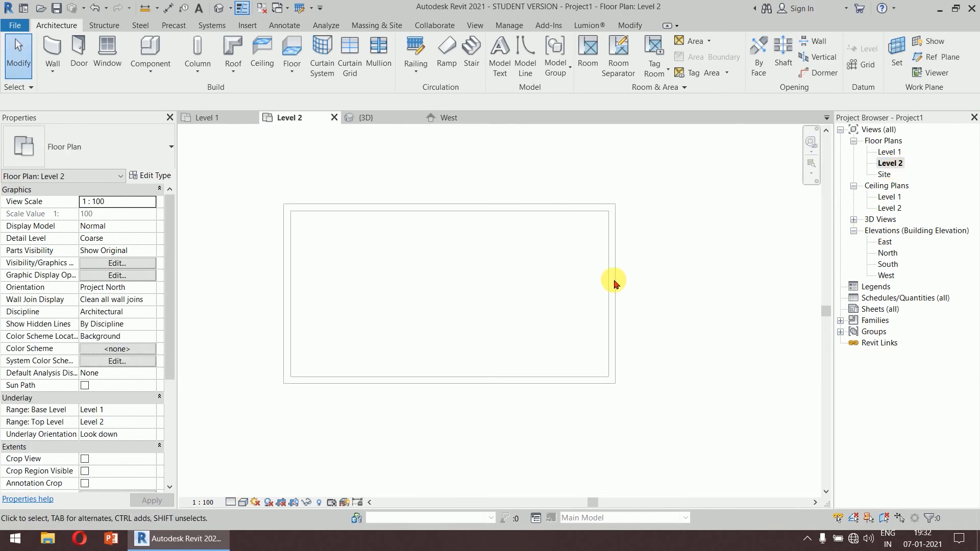
# Start a Roof by Footprint and sketch a rectangular boundary along the enclosure's outer wall faces with 0 offset
pyautogui.click(232, 69)
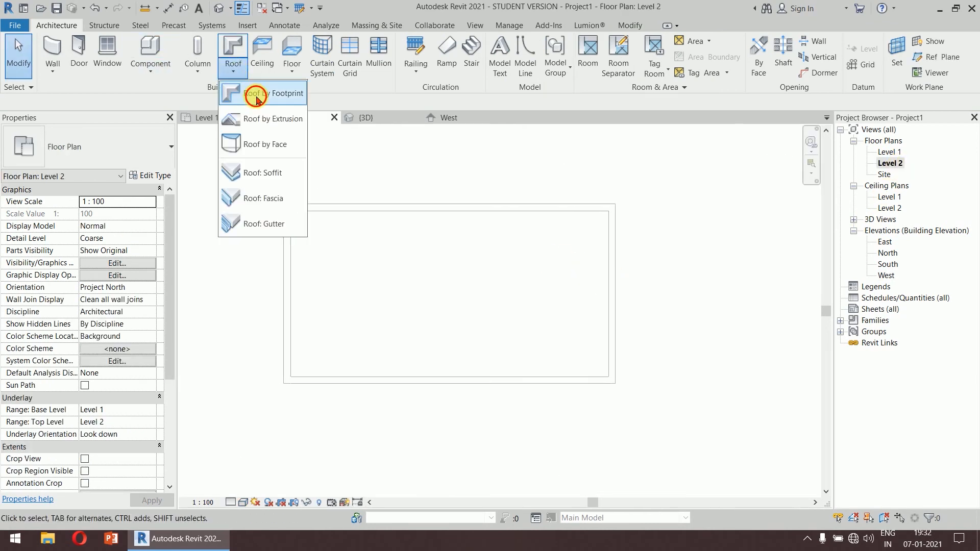
pyautogui.click(257, 97)
pyautogui.click(618, 45)
pyautogui.click(285, 204)
pyautogui.click(616, 384)
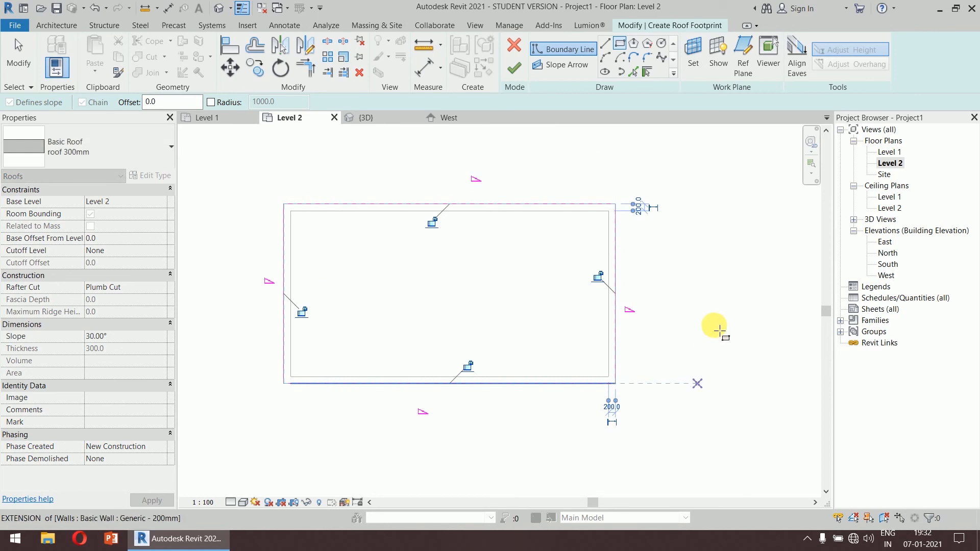
# Turn off Defines Slope for the two short side boundary lines and finish the footprint roof
pyautogui.press('Escape')
pyautogui.moveTo(668, 252); pyautogui.dragTo(224, 339)
pyautogui.click(269, 105)
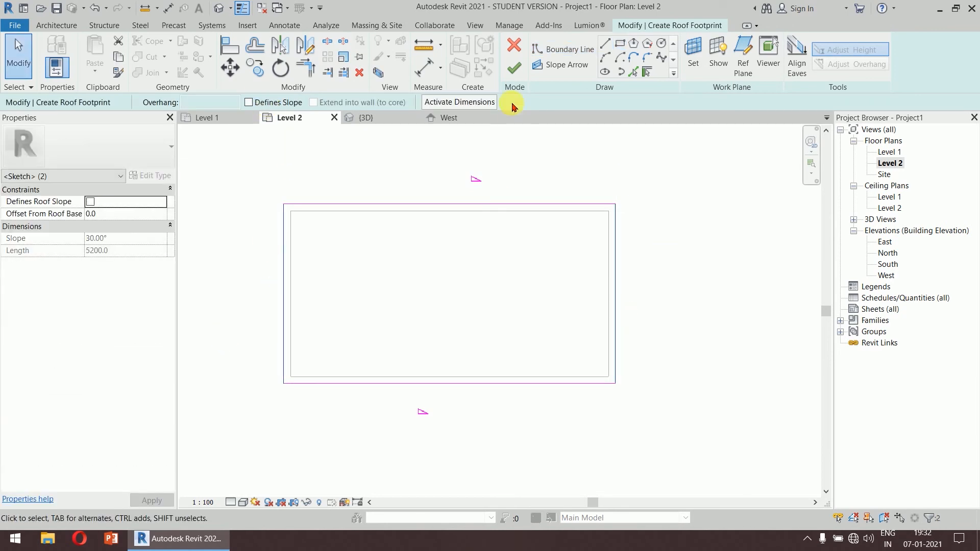
pyautogui.click(517, 76)
pyautogui.click(721, 335)
# Open the South elevation of the building with the gable roof
pyautogui.scroll(-3, 715, 329)
pyautogui.moveTo(715, 330); pyautogui.dragTo(526, 268, button='middle')
pyautogui.scroll(-3, 526, 268)
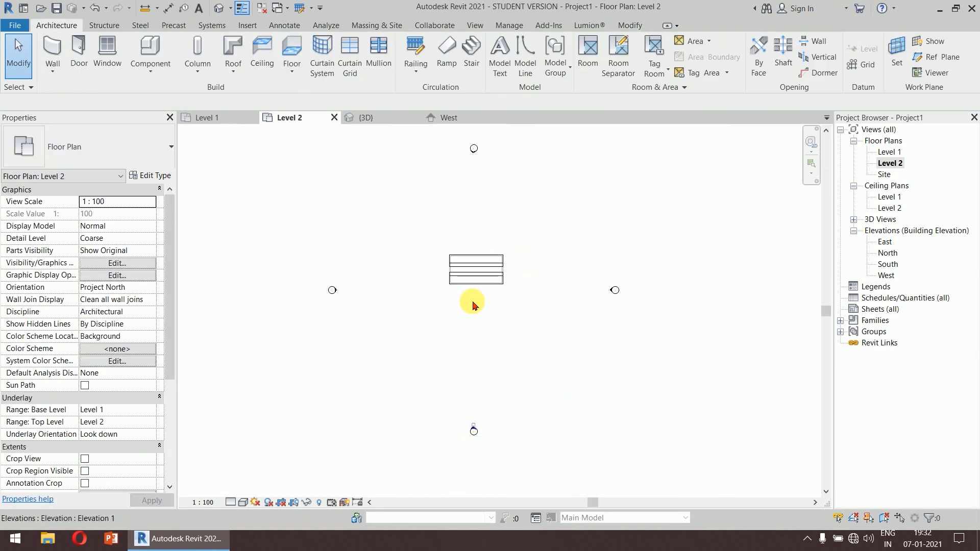
pyautogui.doubleClick(889, 264)
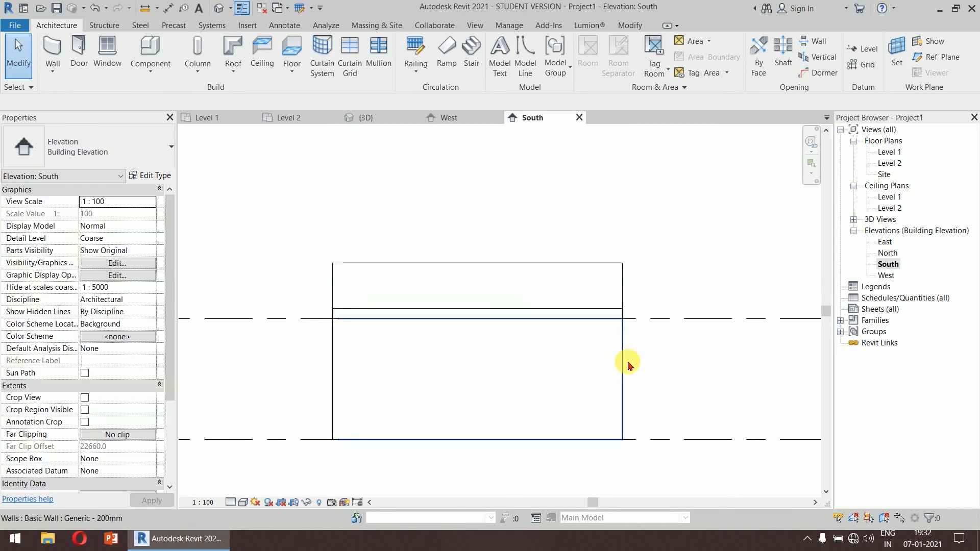
pyautogui.scroll(2, 596, 337)
pyautogui.moveTo(596, 337); pyautogui.dragTo(629, 313, button='middle')
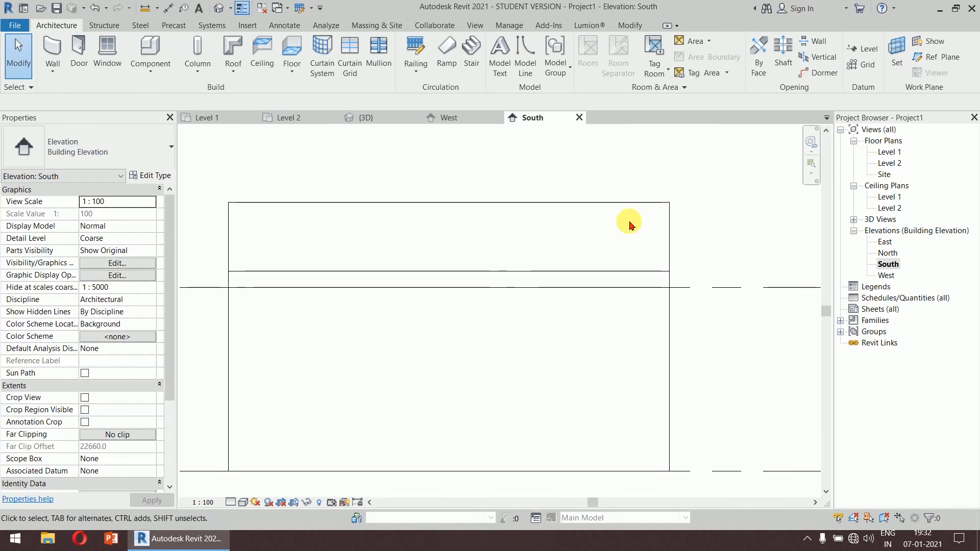
# Start a Roof by Extrusion on the picked south wall plane, with Level 2 as reference level and 0 offset
pyautogui.click(233, 70)
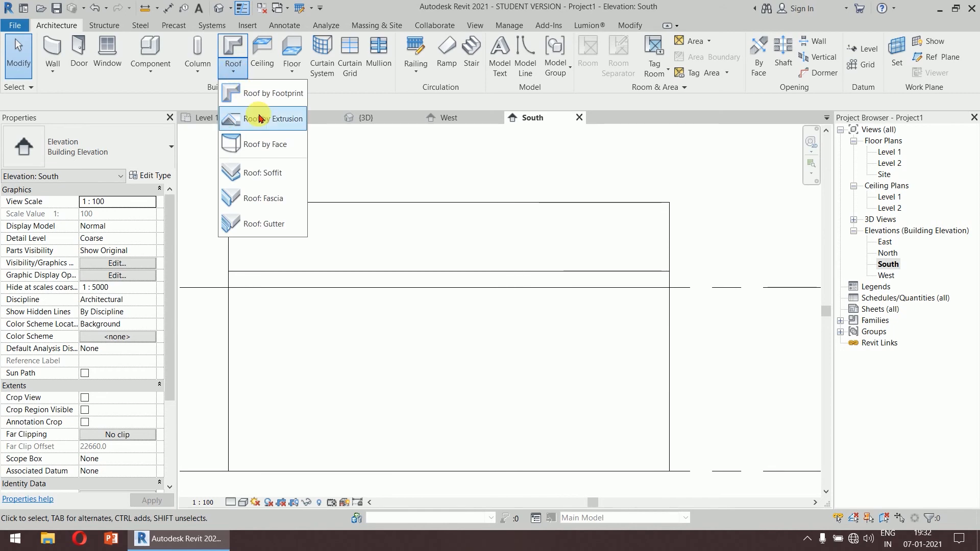
pyautogui.click(259, 118)
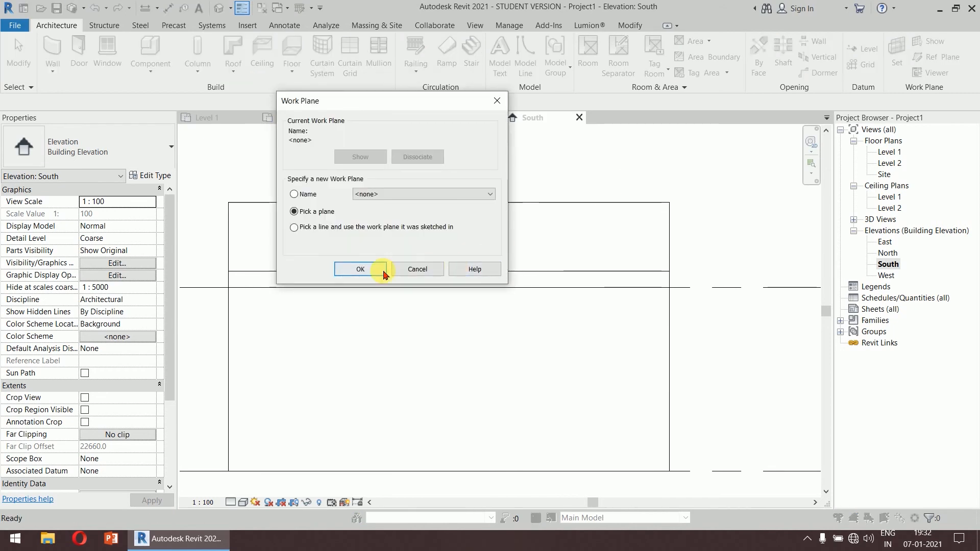
pyautogui.click(383, 273)
pyautogui.click(670, 300)
pyautogui.click(495, 292)
# Sketch the first profile line in front of the main roof slope, rising about 1400 mm at 55°
pyautogui.scroll(1, 536, 257)
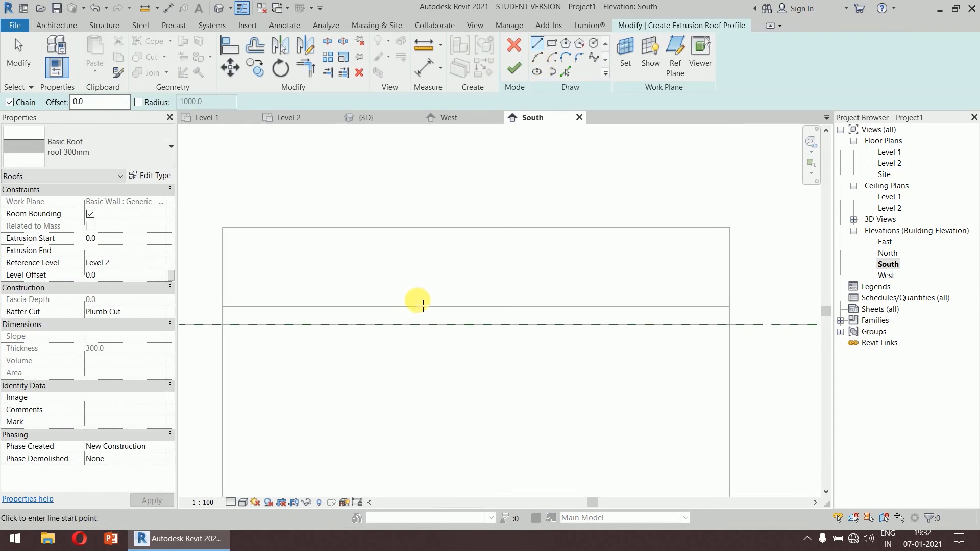
pyautogui.click(422, 303)
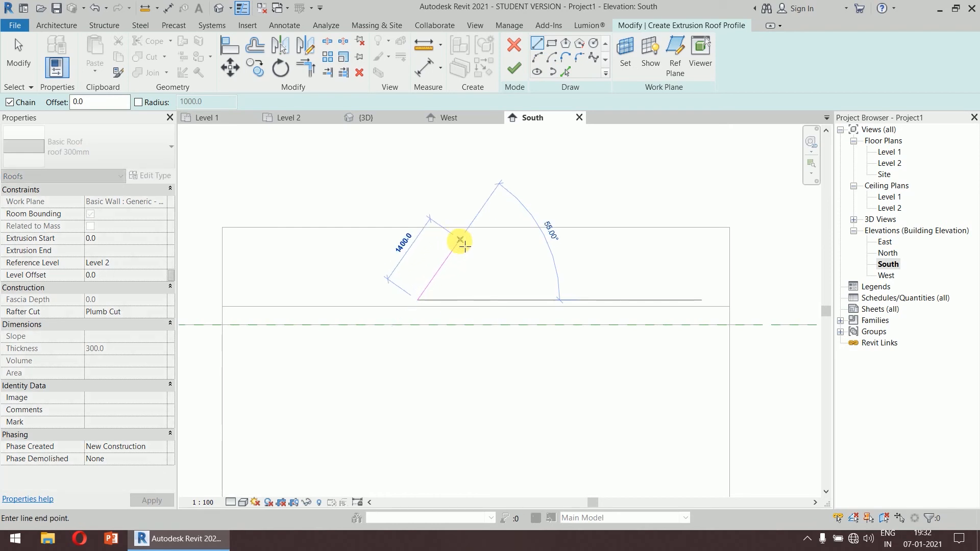
pyautogui.click(460, 240)
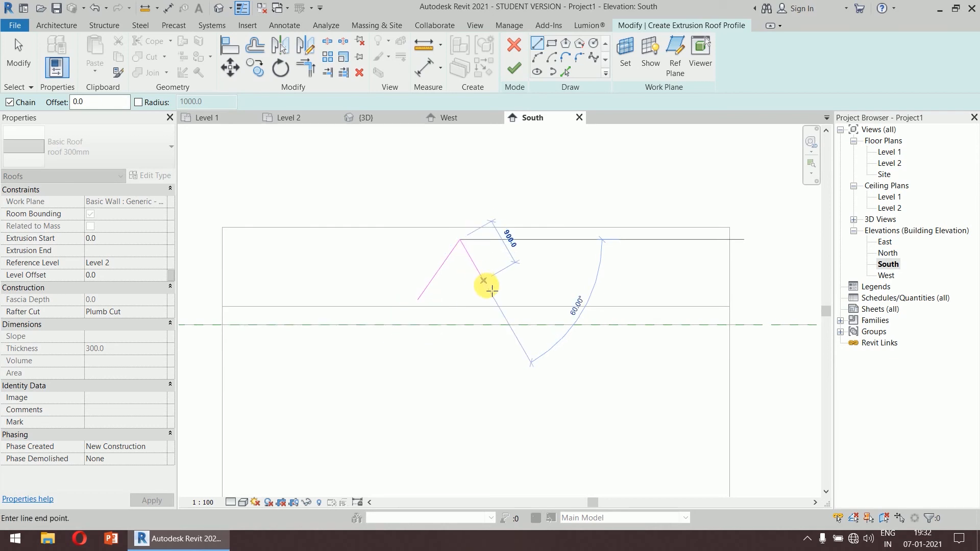
# Sketch a descending second profile line from the peak and delete it
pyautogui.click(492, 294)
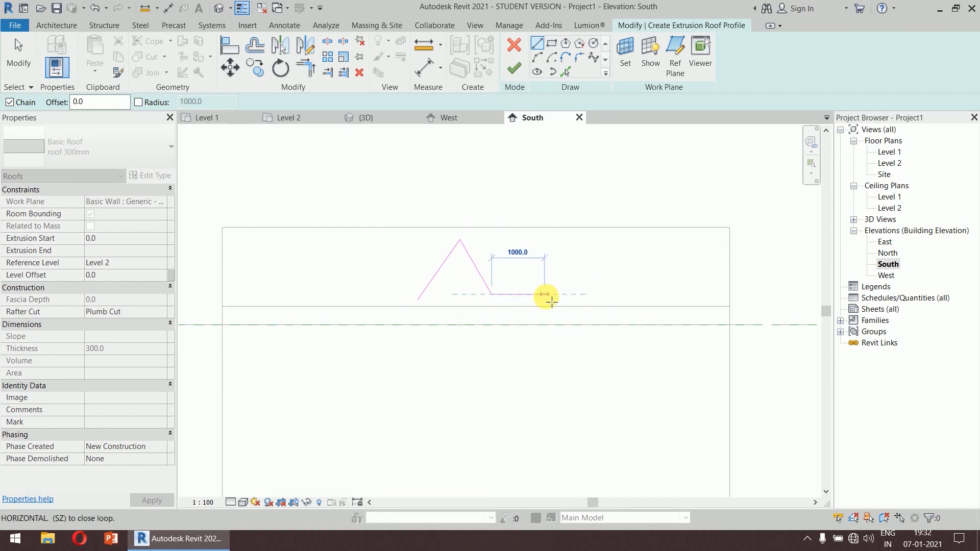
pyautogui.press('Escape')
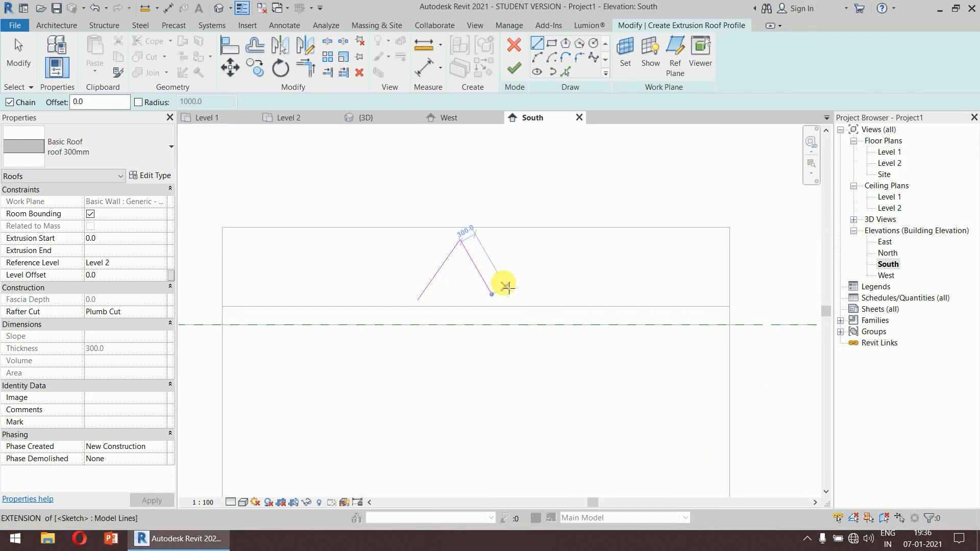
pyautogui.press('Escape')
pyautogui.click(481, 277)
pyautogui.scroll(2, 480, 278)
pyautogui.click(474, 265)
pyautogui.press('Delete')
# Mirror a copy of the sloped profile line about a drawn vertical axis through its upper endpoint to form a symmetrical gable
pyautogui.click(437, 243)
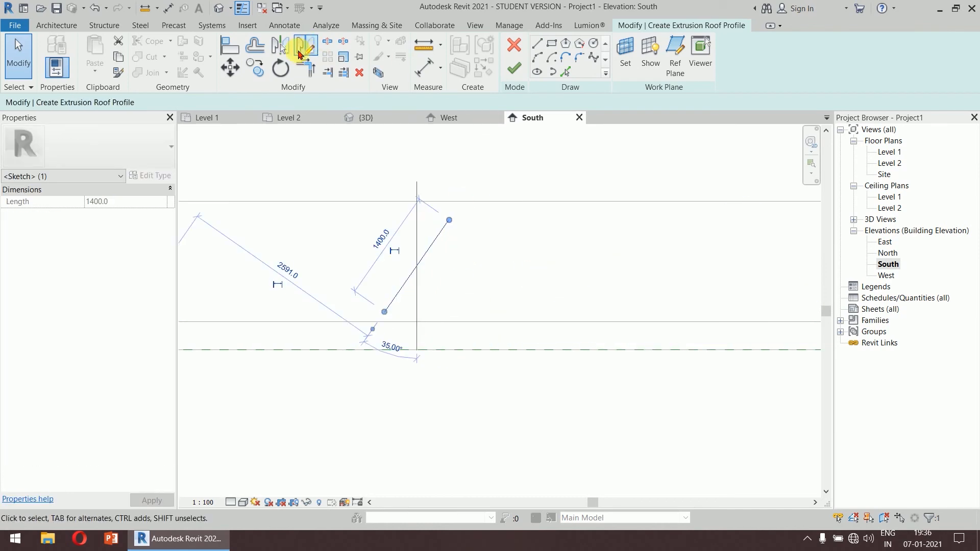
pyautogui.click(304, 51)
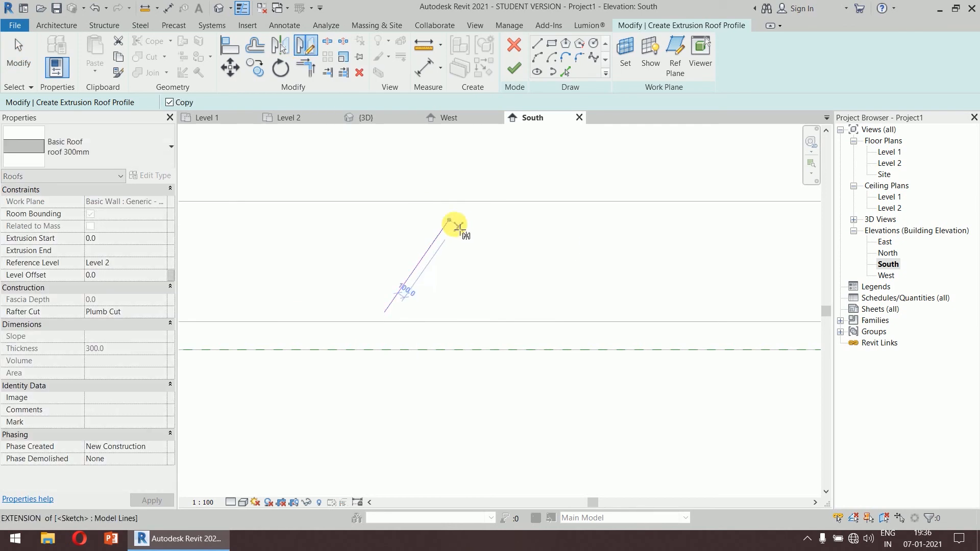
pyautogui.click(449, 302)
pyautogui.click(608, 299)
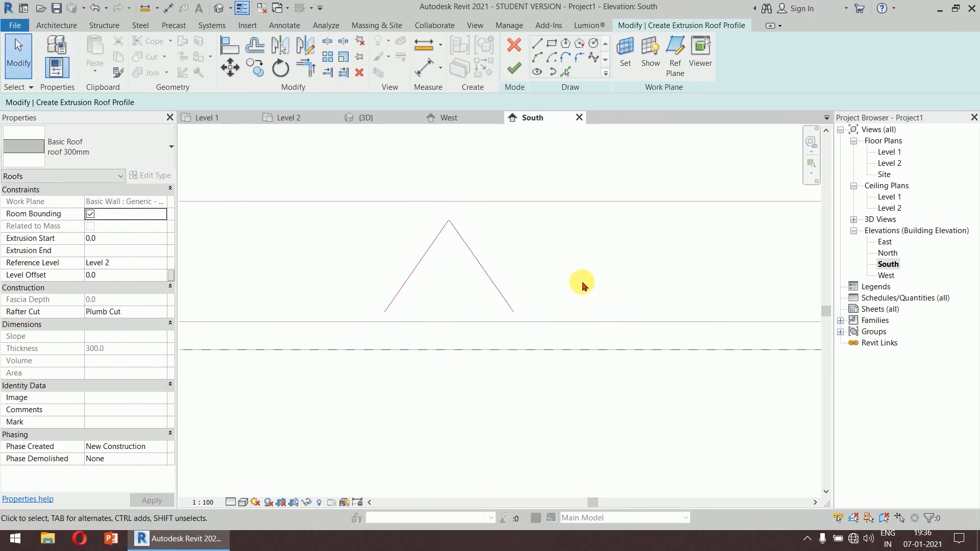
pyautogui.scroll(-2, 506, 268)
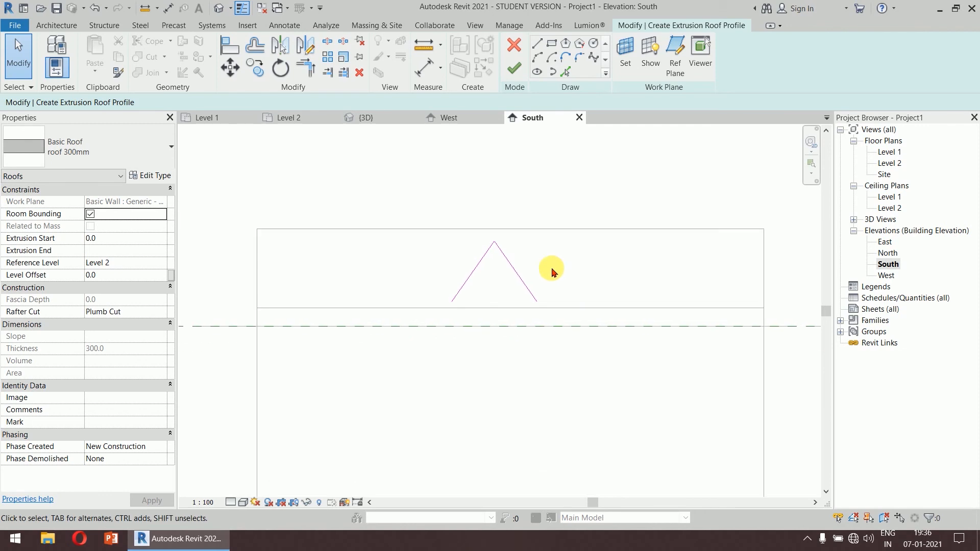
# Finish the extrusion roof profile and show the small gable roof in the 3D view
pyautogui.click(514, 68)
pyautogui.click(369, 117)
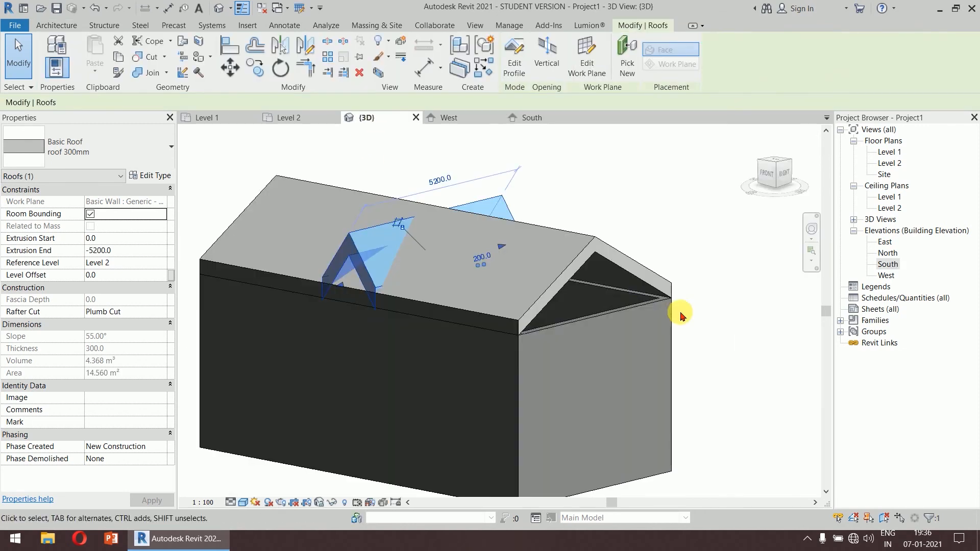
pyautogui.moveTo(441, 251); pyautogui.dragTo(476, 259, button='middle')
pyautogui.scroll(1, 446, 255)
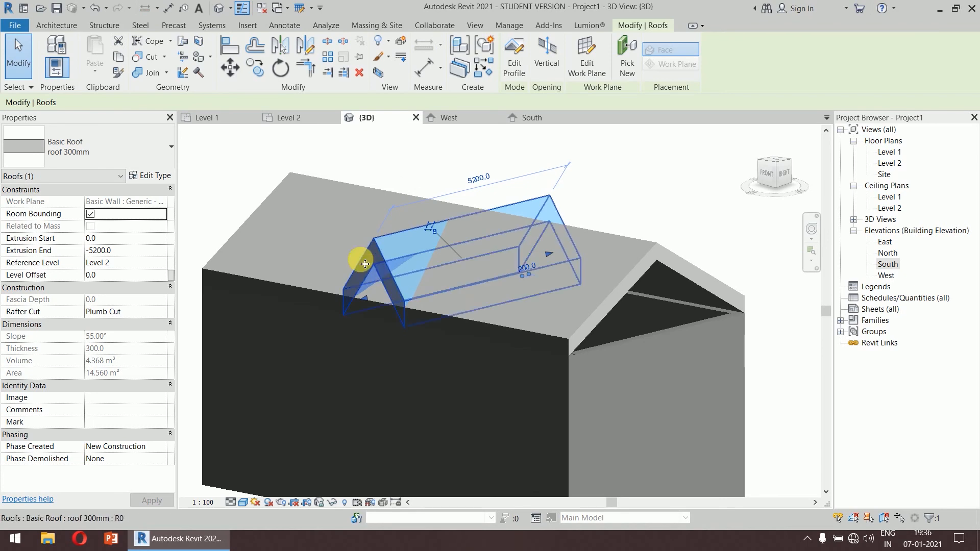
# Change the small gable roof's type to Generic - 125mm
pyautogui.click(108, 148)
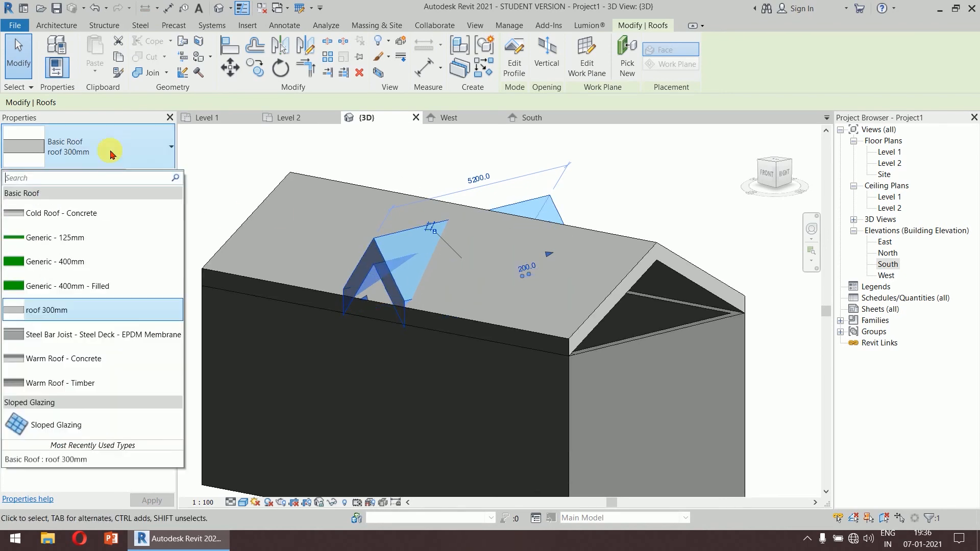
pyautogui.click(98, 252)
pyautogui.click(636, 197)
# Nudge the small gable roof slightly upward, a net three increments, above the main roof's eave
pyautogui.keyDown('shift'); pyautogui.moveTo(497, 242); pyautogui.dragTo(476, 281, button='middle'); pyautogui.keyUp('shift')
pyautogui.scroll(3, 438, 298)
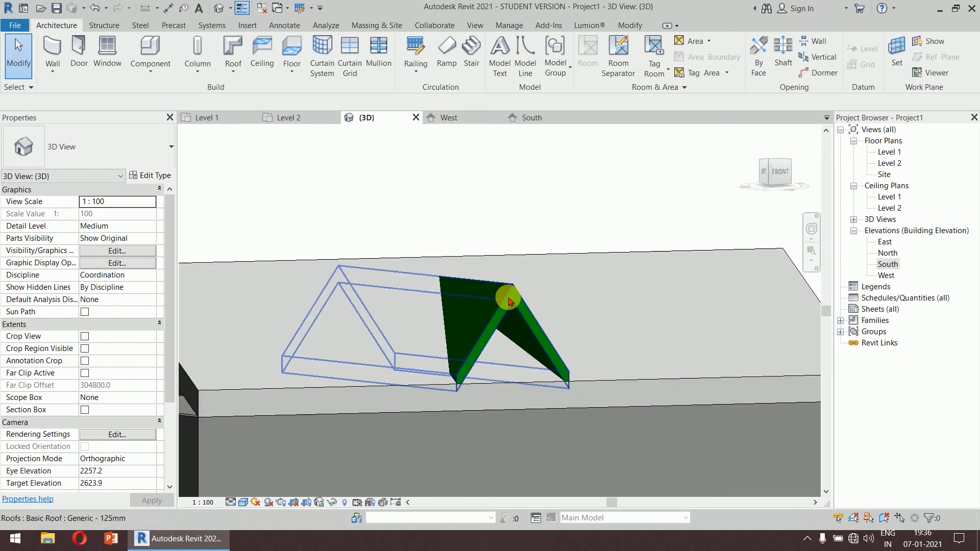
pyautogui.click(509, 301)
pyautogui.press('Up')
pyautogui.press('Up')
pyautogui.press('Up')
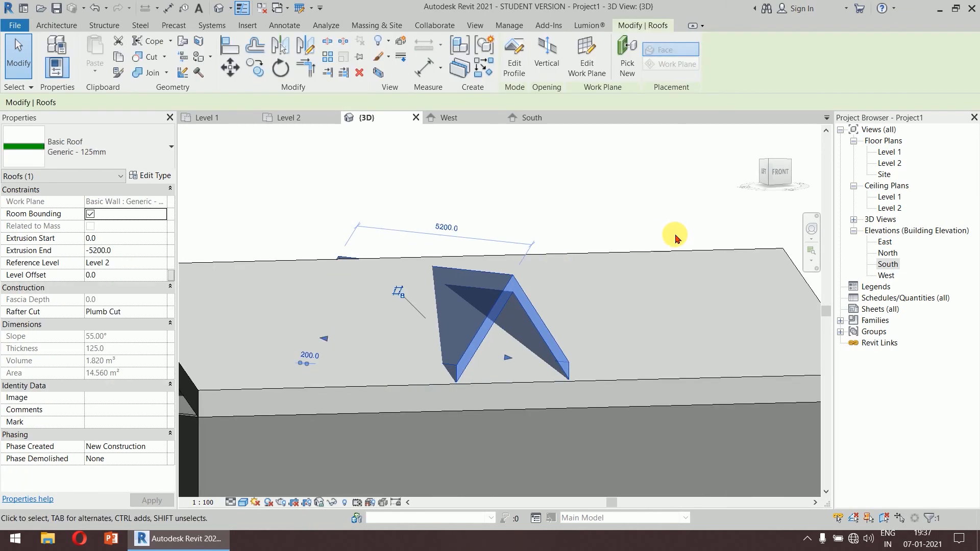
pyautogui.press('Up')
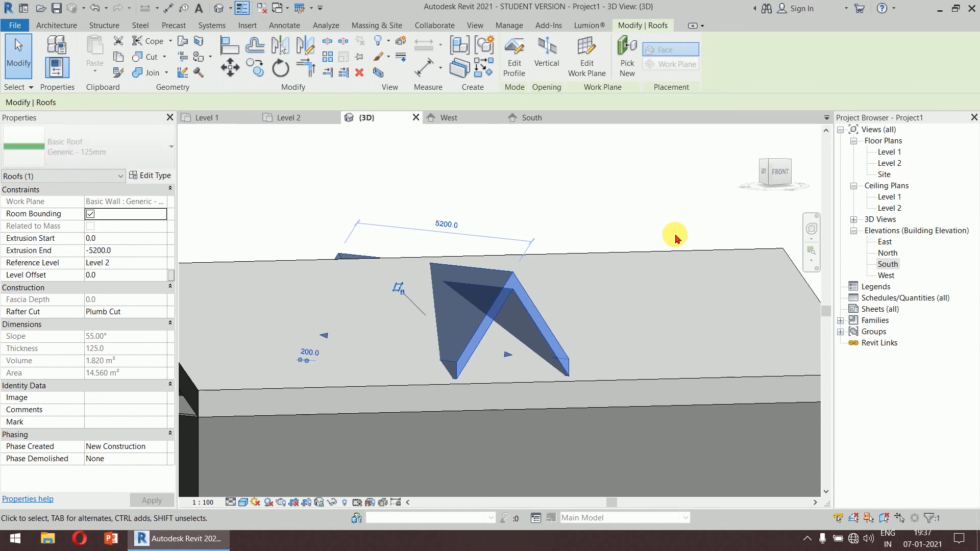
pyautogui.press('Down')
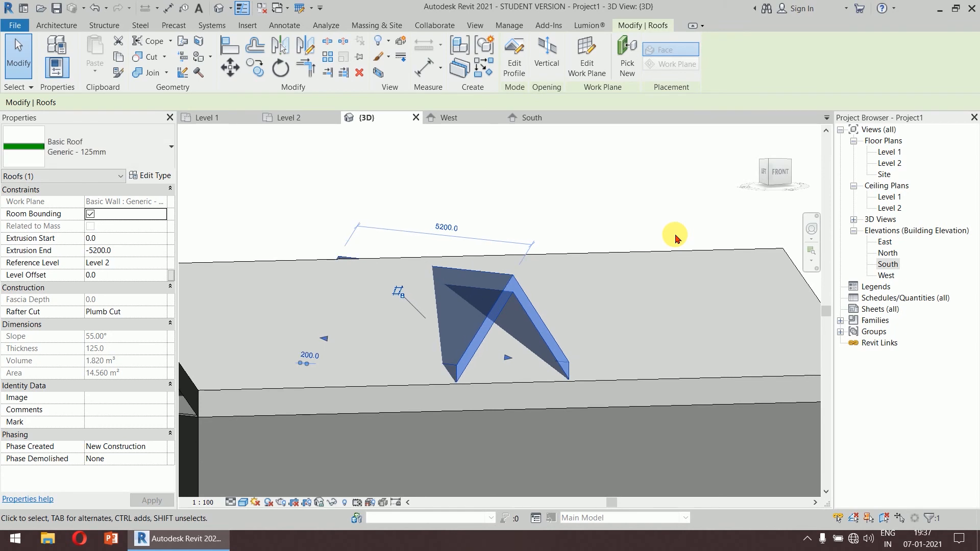
pyautogui.scroll(-2, 529, 199)
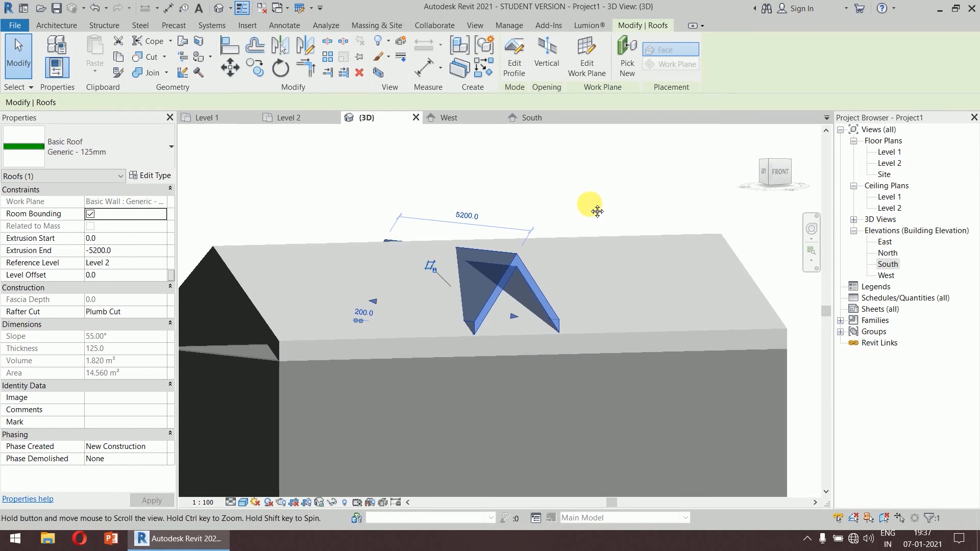
pyautogui.press('Escape')
# Examine from several sides how the small gable roof passes through the main roof
pyautogui.keyDown('shift'); pyautogui.moveTo(610, 230); pyautogui.dragTo(633, 335, button='middle'); pyautogui.keyUp('shift')
pyautogui.keyDown('shift'); pyautogui.moveTo(518, 346); pyautogui.dragTo(532, 280, button='middle'); pyautogui.keyUp('shift')
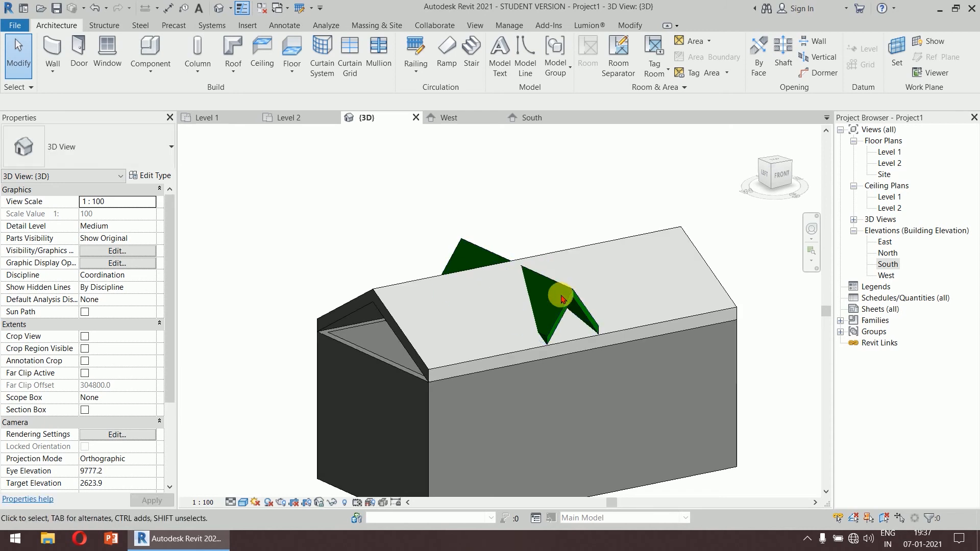
pyautogui.scroll(5, 562, 299)
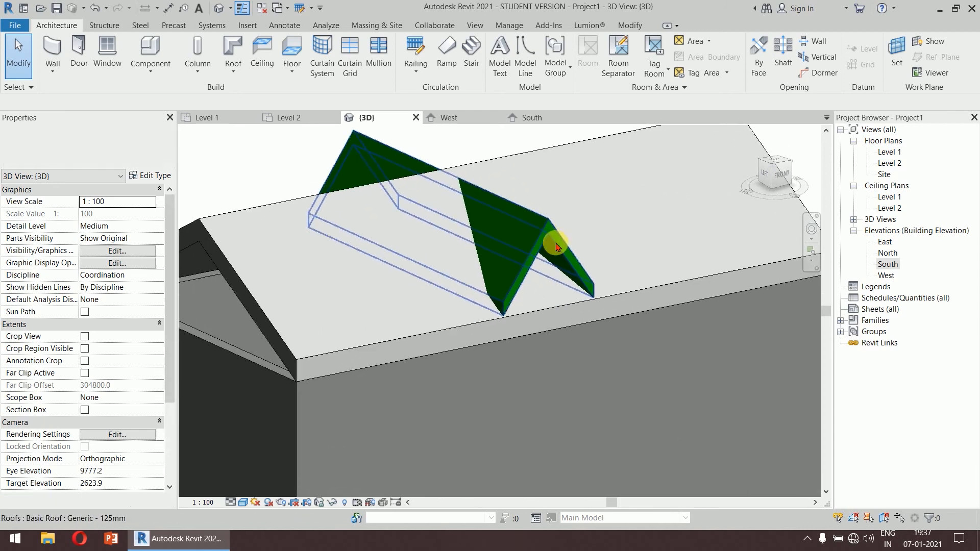
pyautogui.keyDown('shift'); pyautogui.moveTo(405, 248); pyautogui.dragTo(303, 163, button='middle'); pyautogui.keyUp('shift')
pyautogui.scroll(-2, 577, 266)
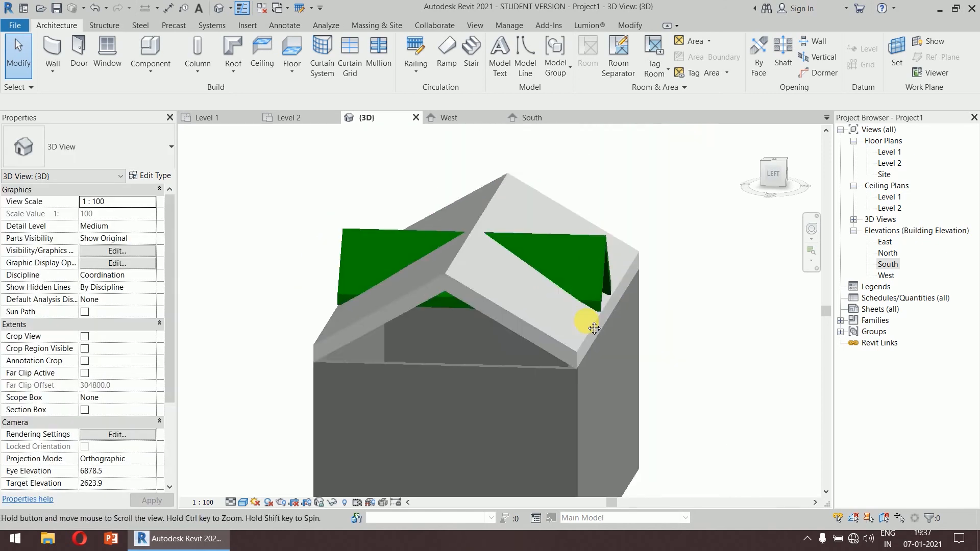
pyautogui.keyDown('shift'); pyautogui.moveTo(520, 304); pyautogui.dragTo(485, 295, button='middle'); pyautogui.keyUp('shift')
pyautogui.scroll(1, 464, 235)
pyautogui.moveTo(470, 228); pyautogui.dragTo(465, 220, button='middle')
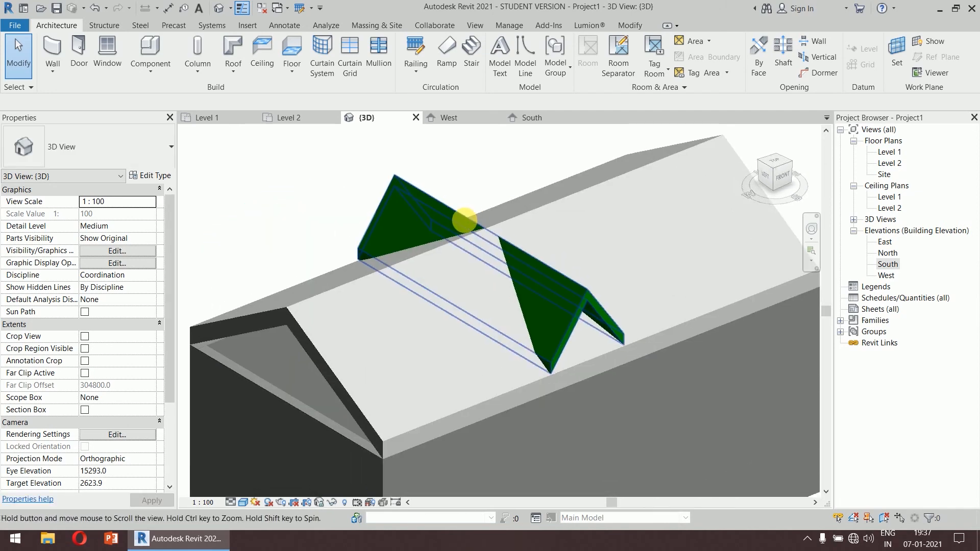
# Join the small gable roof's far end edge to the main roof's front slope with Join/Unjoin Roof
pyautogui.click(629, 26)
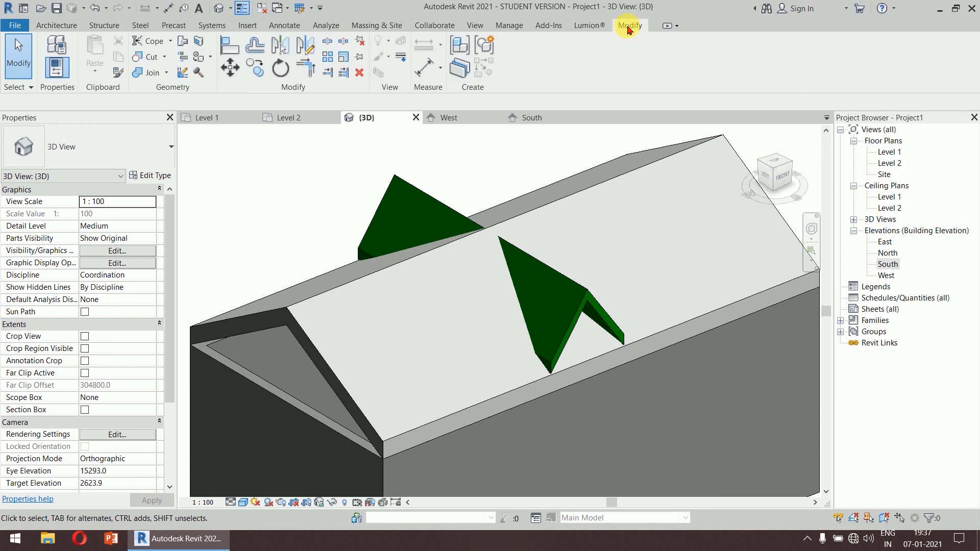
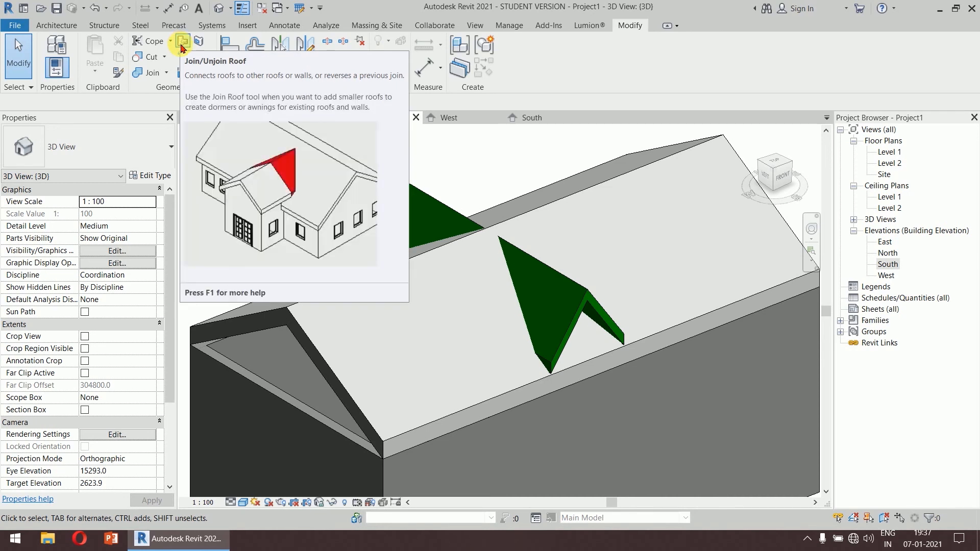
pyautogui.click(183, 43)
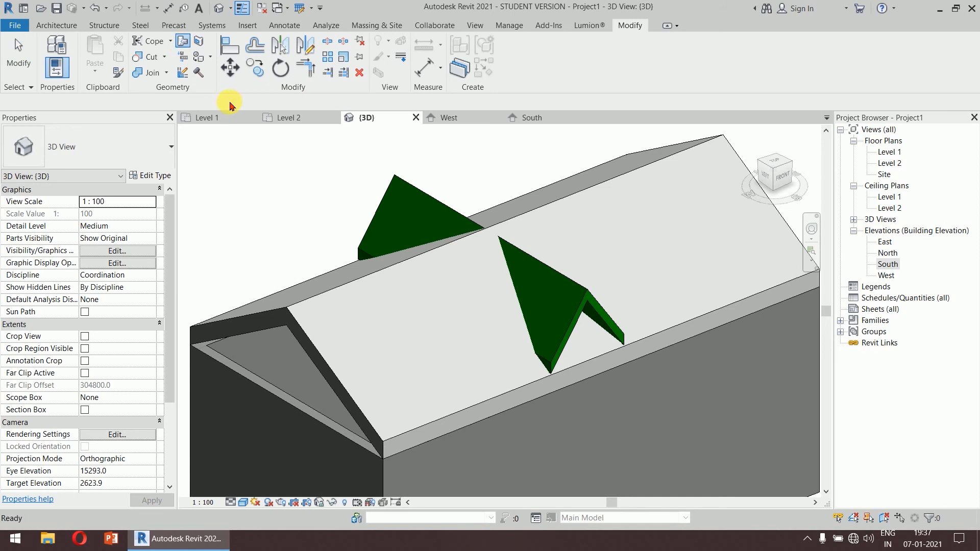
pyautogui.click(383, 204)
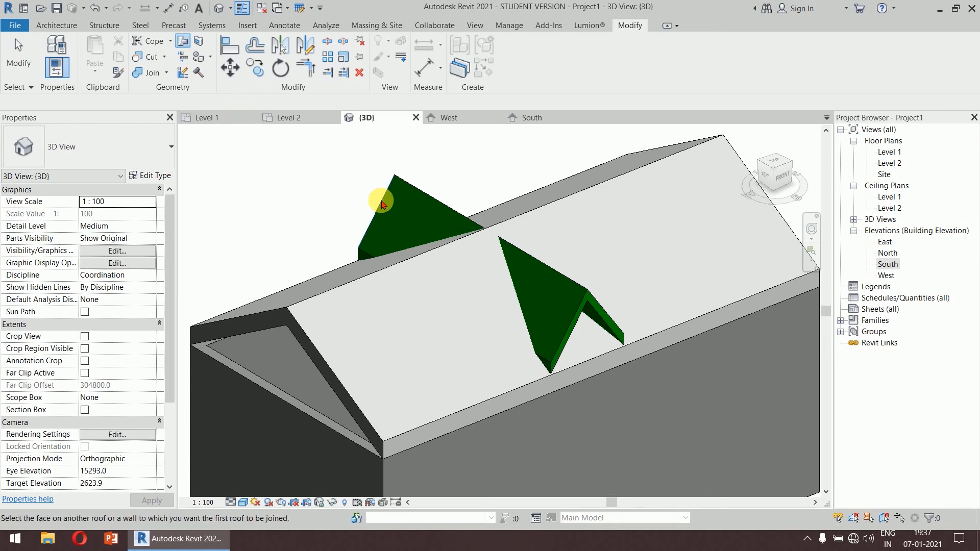
pyautogui.click(317, 337)
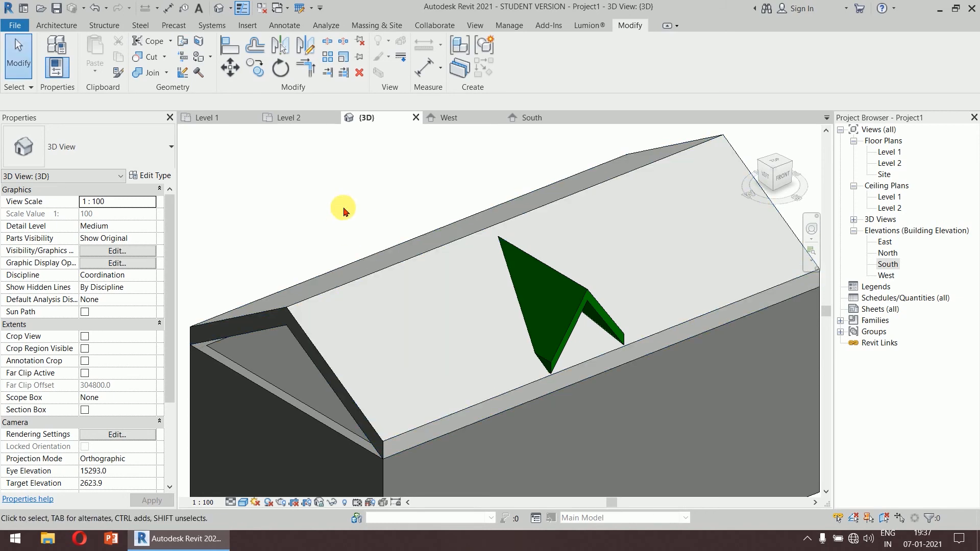
pyautogui.keyDown('shift'); pyautogui.moveTo(394, 314); pyautogui.dragTo(381, 262, button='middle'); pyautogui.keyUp('shift')
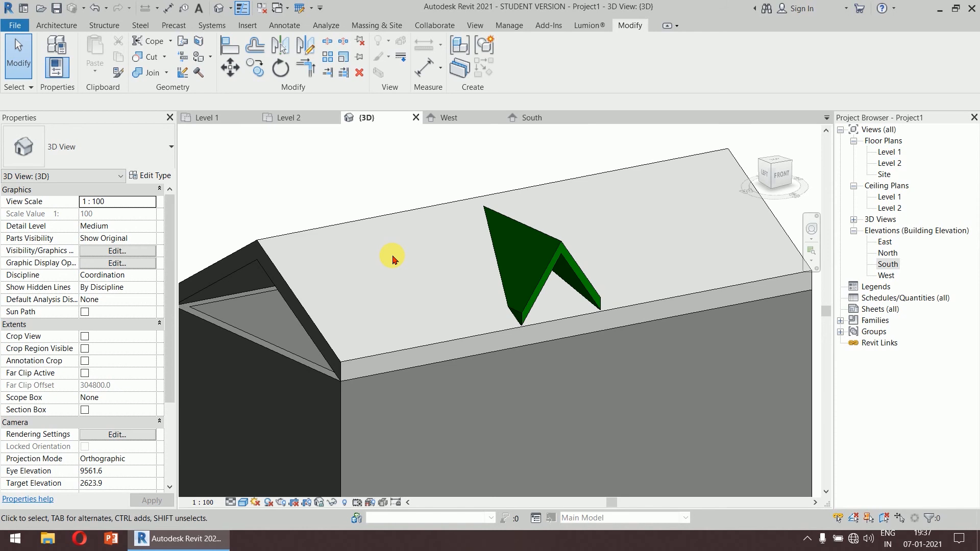
pyautogui.scroll(2, 618, 281)
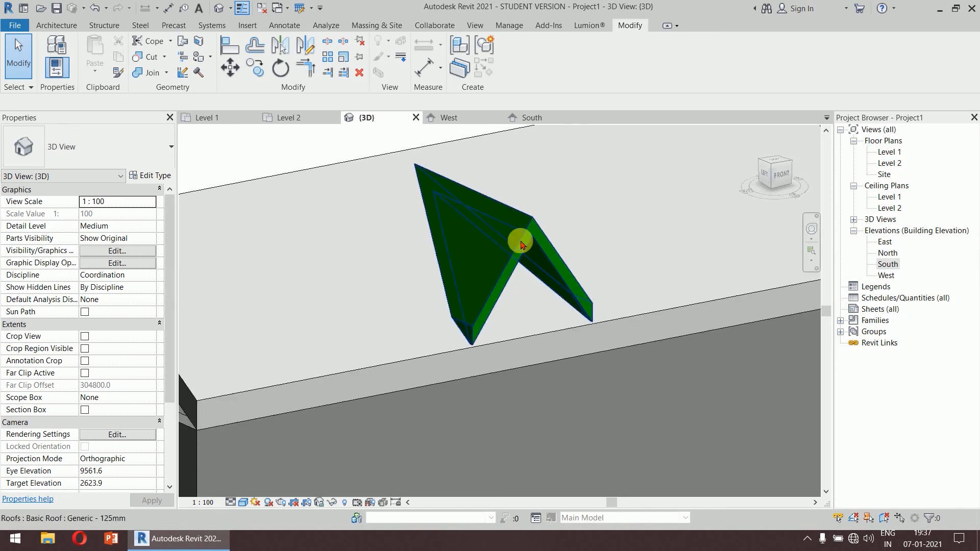
pyautogui.keyDown('shift'); pyautogui.moveTo(586, 307); pyautogui.dragTo(464, 330, button='middle'); pyautogui.keyUp('shift')
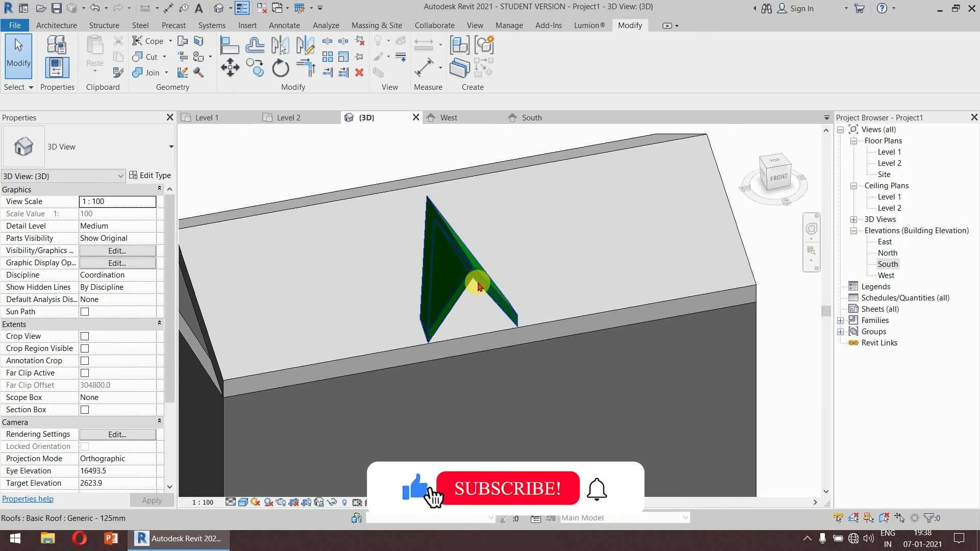
# Open the Level 2 floor plan and change its visual style to reveal the small gable roof's hidden edges
pyautogui.doubleClick(890, 163)
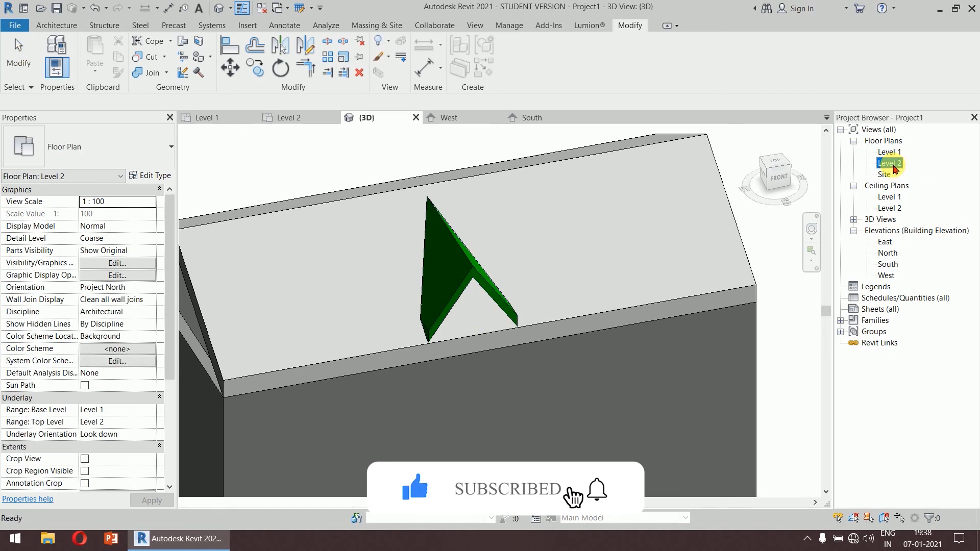
pyautogui.scroll(10, 480, 265)
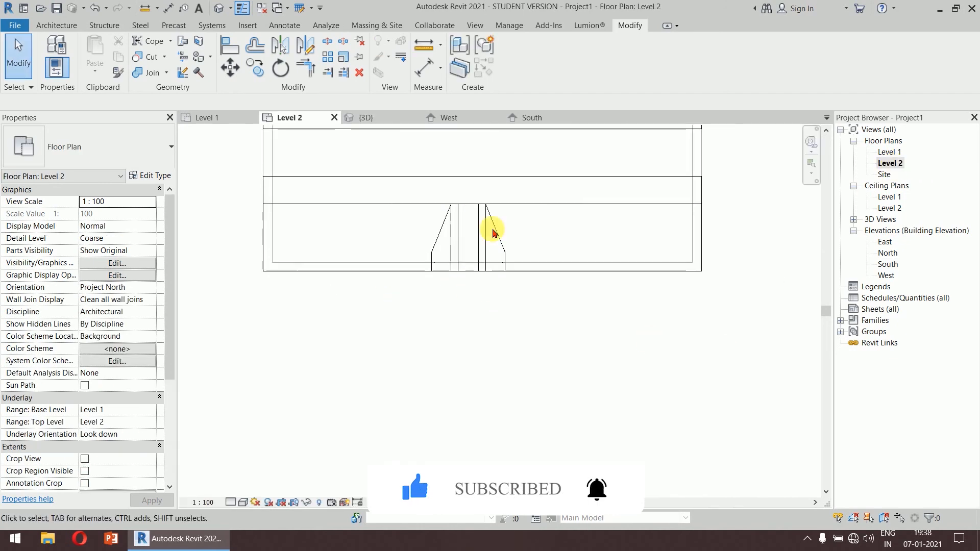
pyautogui.click(243, 503)
pyautogui.scroll(2, 678, 406)
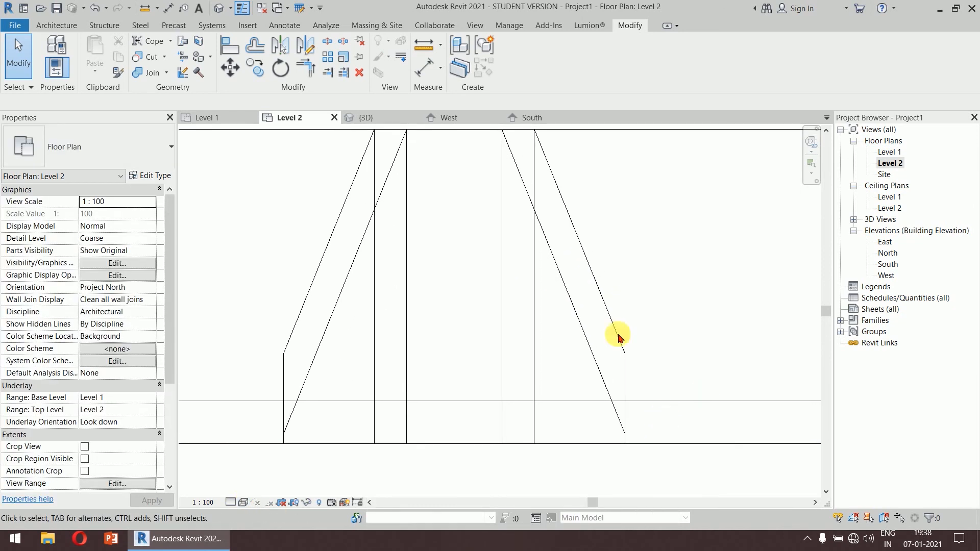
# Start a wall and duplicate the Generic - 200mm basic wall type under the name 100mm
pyautogui.click(70, 29)
pyautogui.click(53, 71)
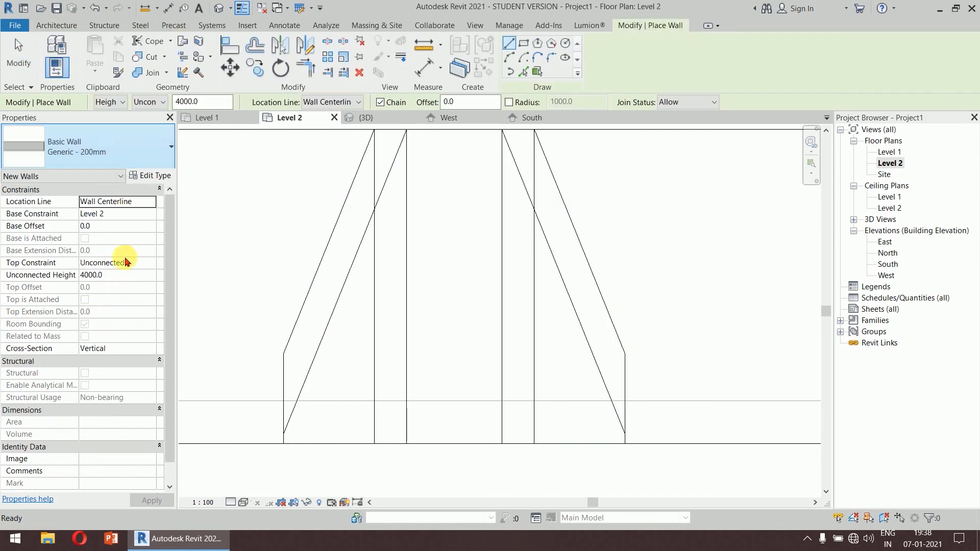
pyautogui.click(125, 148)
pyautogui.scroll(4, 131, 285)
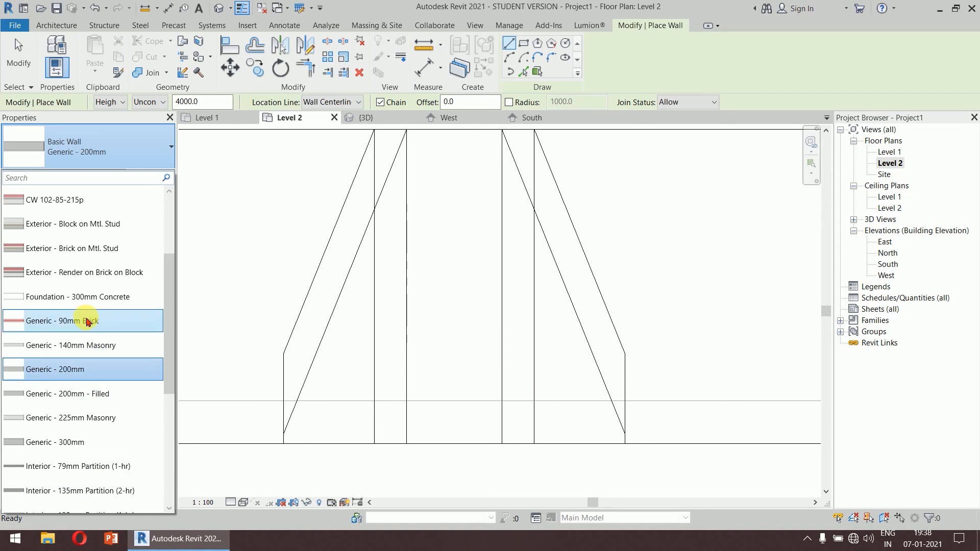
pyautogui.click(86, 320)
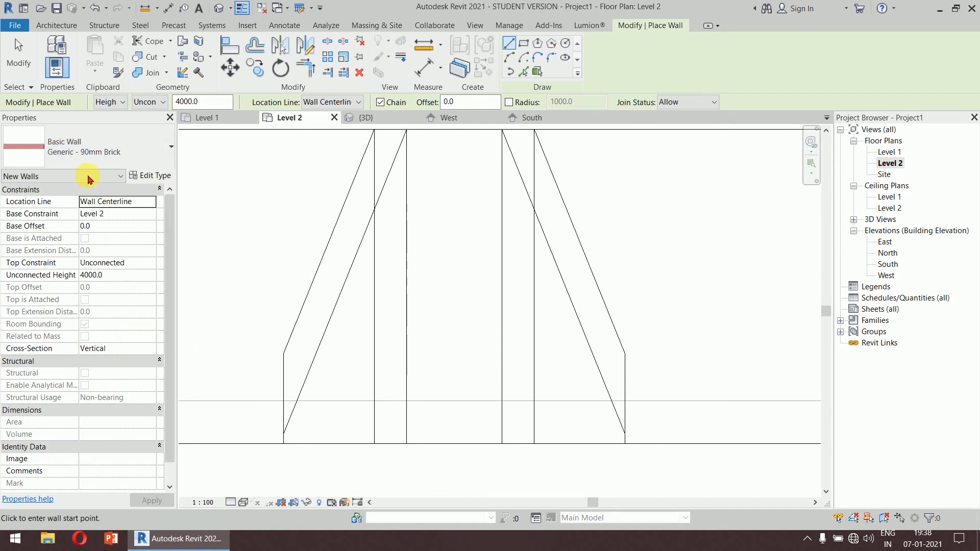
pyautogui.click(125, 146)
pyautogui.click(79, 267)
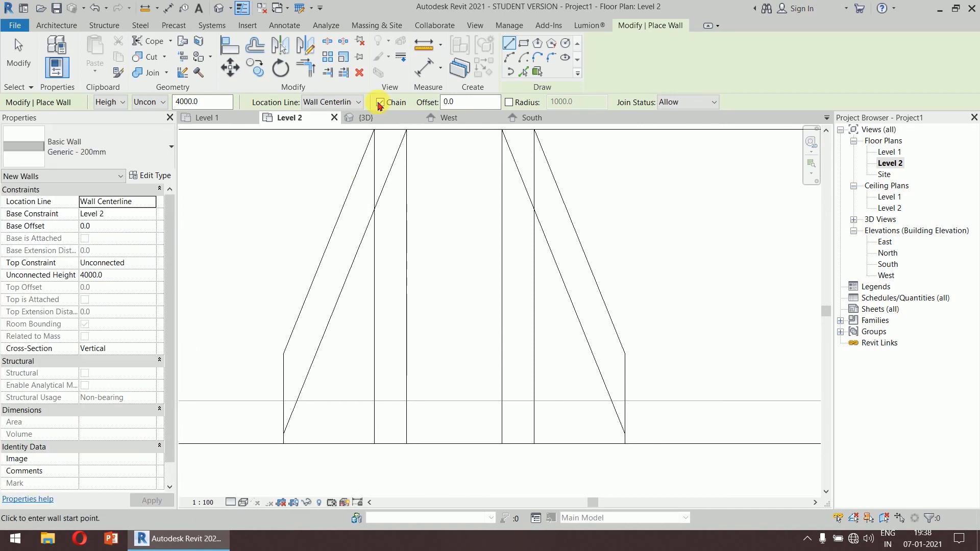
pyautogui.click(152, 176)
pyautogui.click(853, 135)
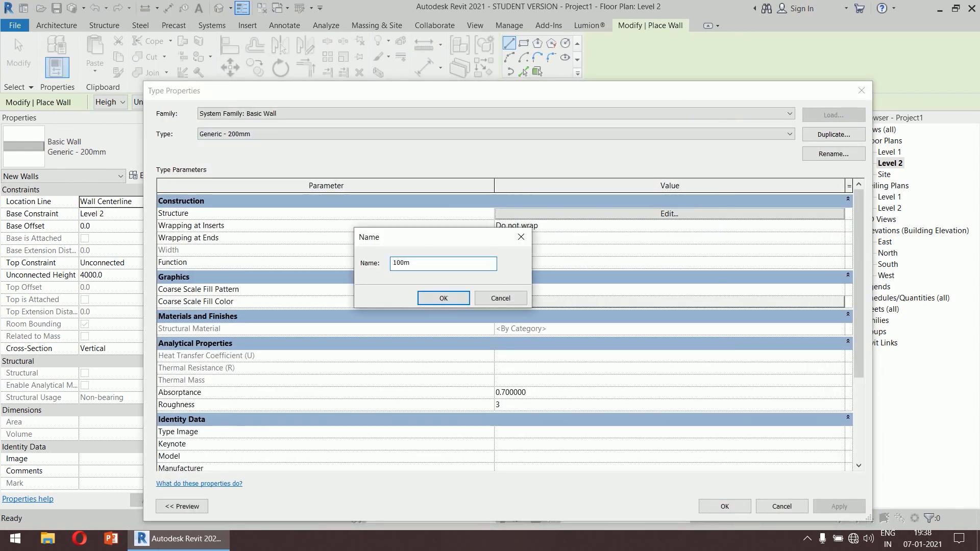
pyautogui.click(457, 297)
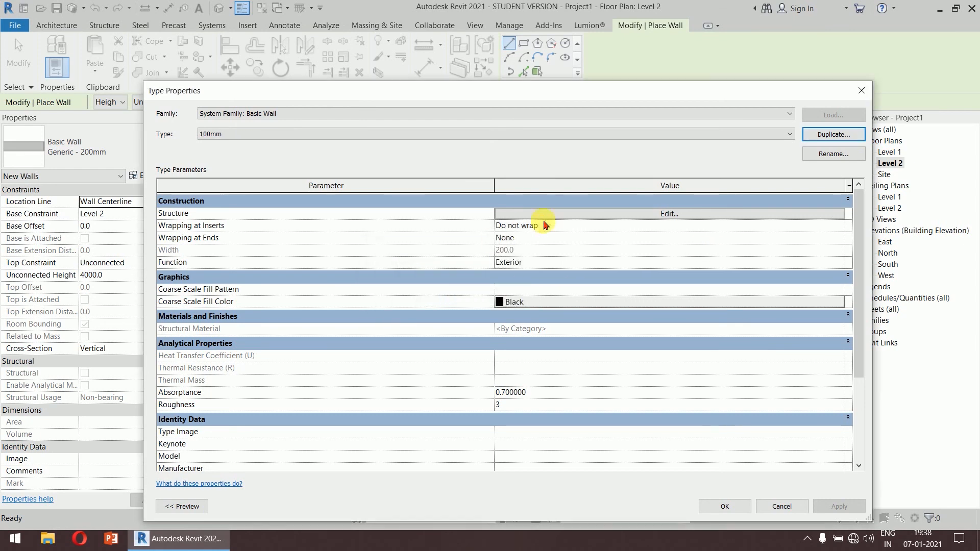
# Set the structure thickness of the 100mm wall type to 100 mm and accept the type properties
pyautogui.click(556, 203)
pyautogui.click(513, 204)
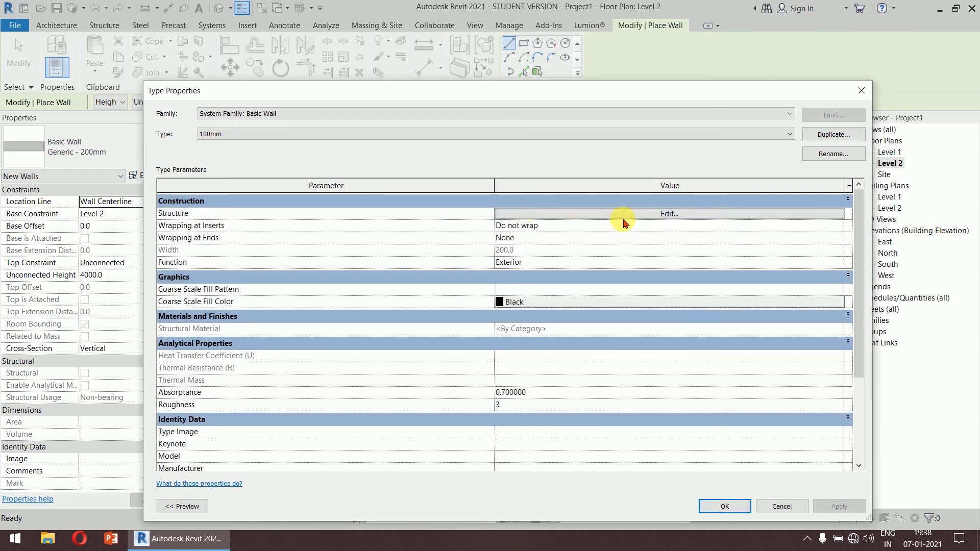
pyautogui.click(666, 212)
pyautogui.click(587, 212)
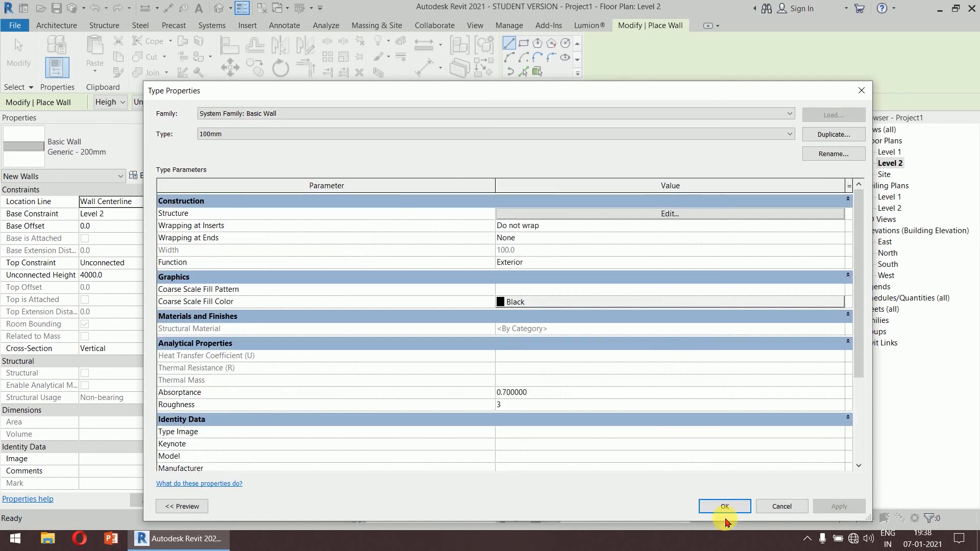
pyautogui.click(726, 507)
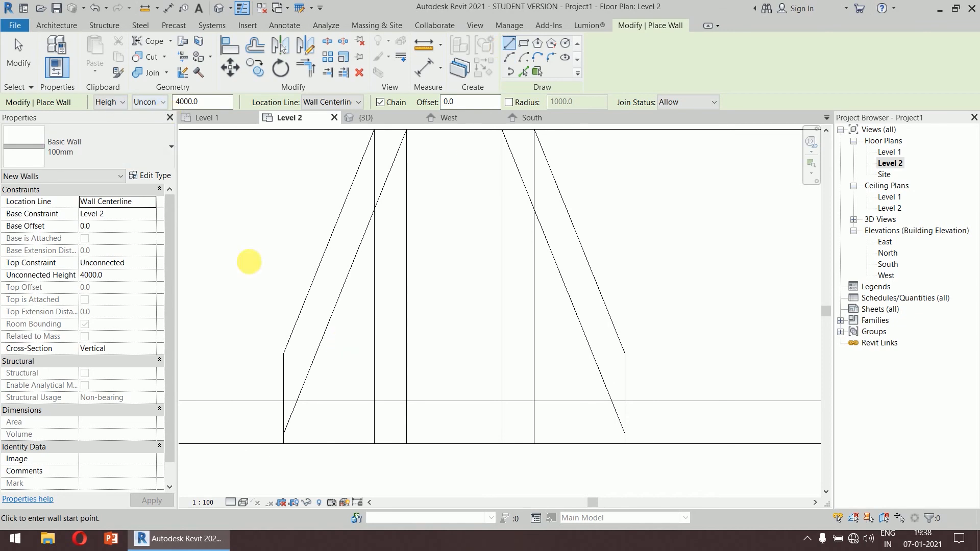
pyautogui.click(152, 102)
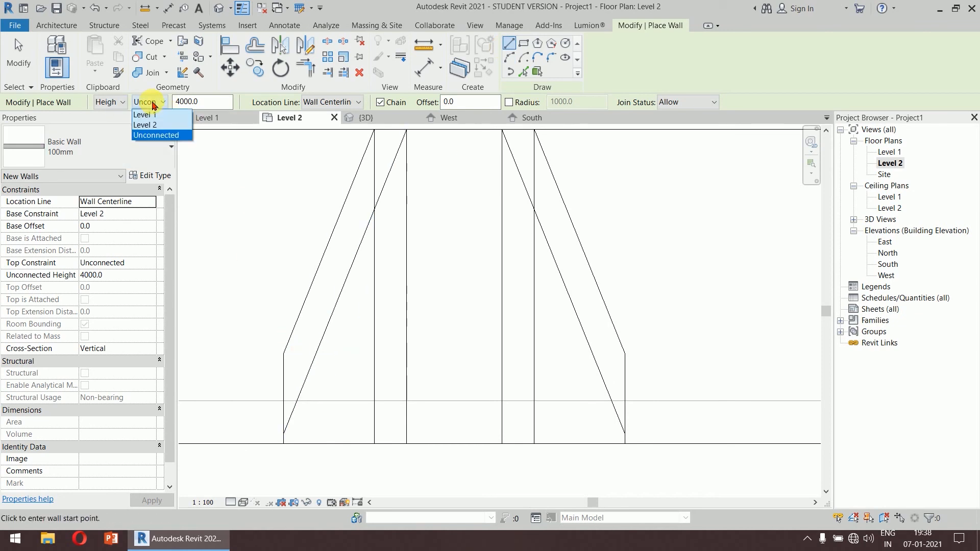
pyautogui.click(153, 104)
pyautogui.click(154, 103)
pyautogui.click(153, 103)
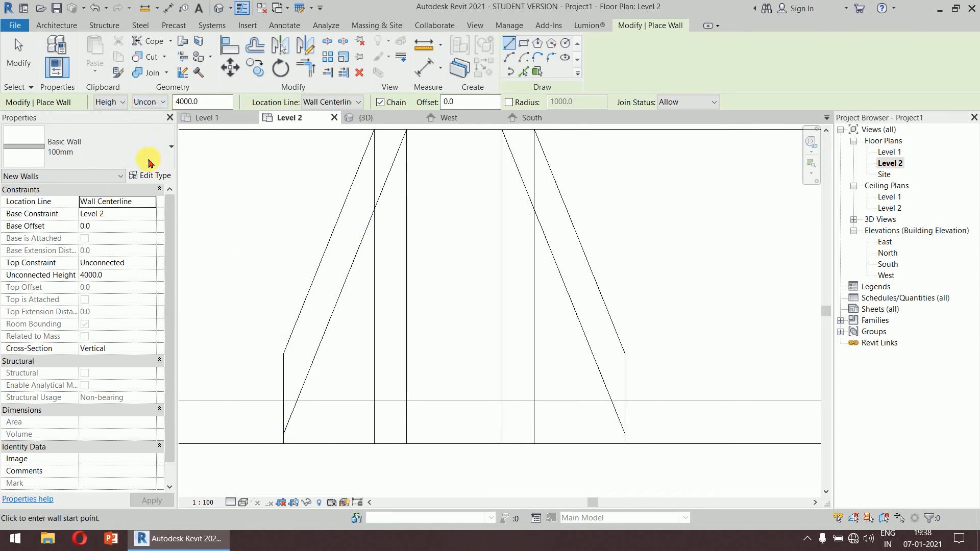
# Draw a 100mm front wall across the small gable roof's width, with a 200 mm return wall running back from its right end
pyautogui.click(310, 379)
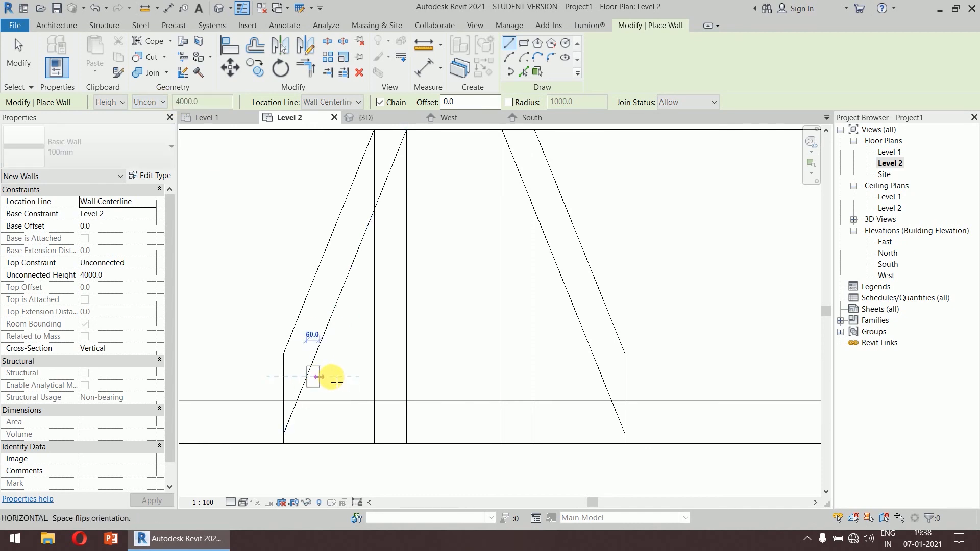
pyautogui.click(603, 379)
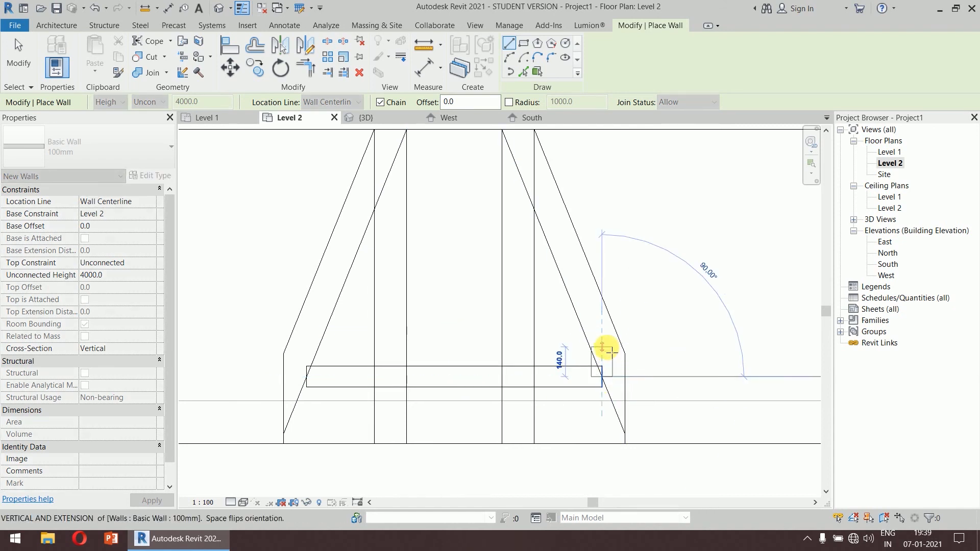
pyautogui.click(603, 336)
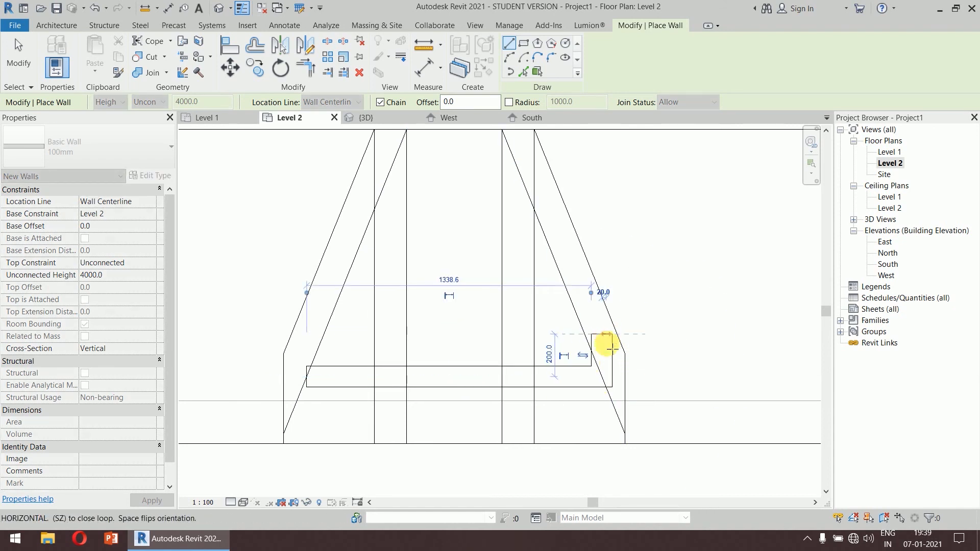
pyautogui.press('Escape')
pyautogui.press('Escape')
# Mirror a copy of the right return wall to the left end, about a vertical axis through the front wall's midpoint
pyautogui.click(608, 345)
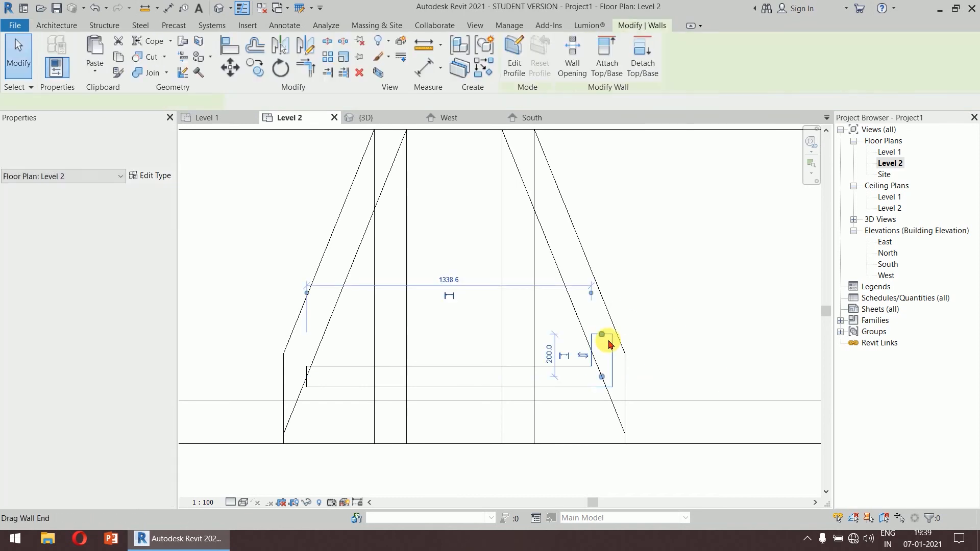
pyautogui.click(305, 45)
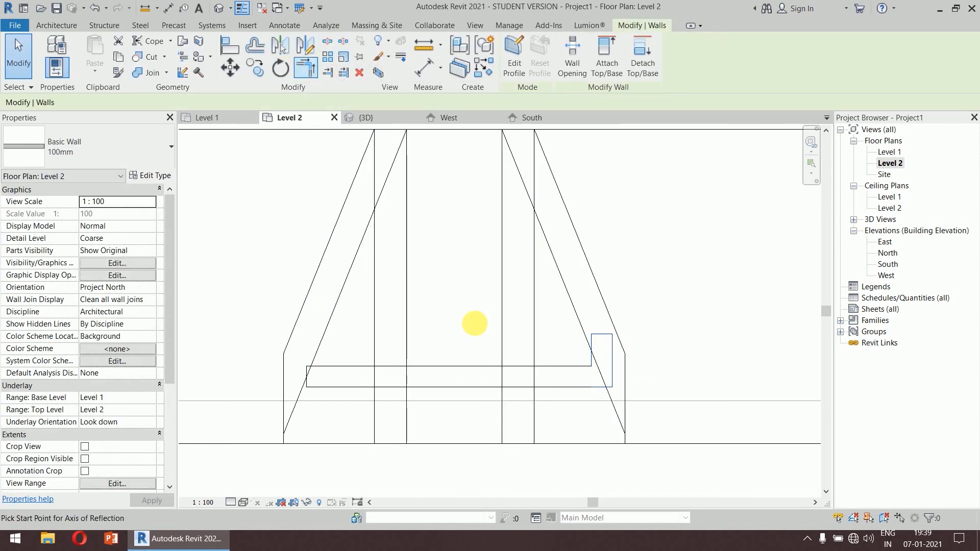
pyautogui.click(451, 366)
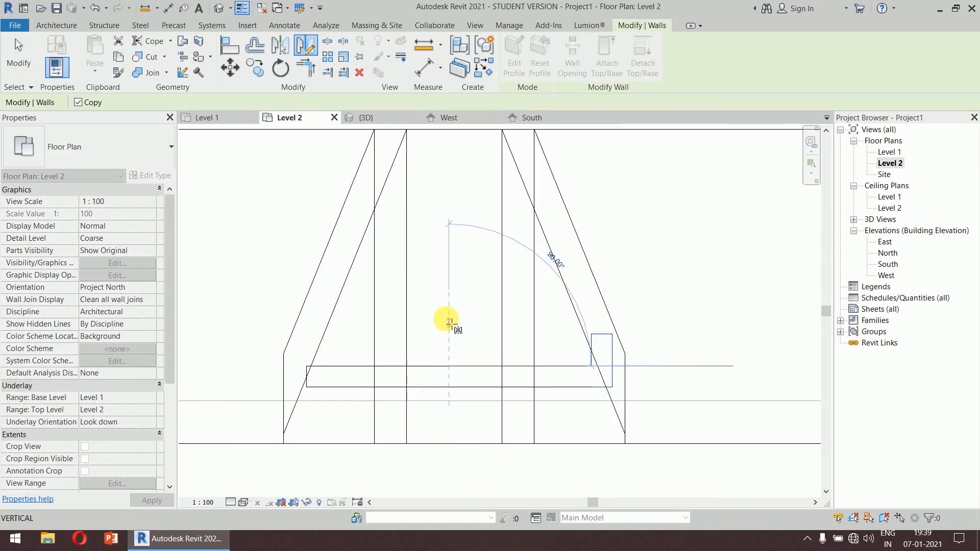
pyautogui.click(449, 310)
pyautogui.click(683, 329)
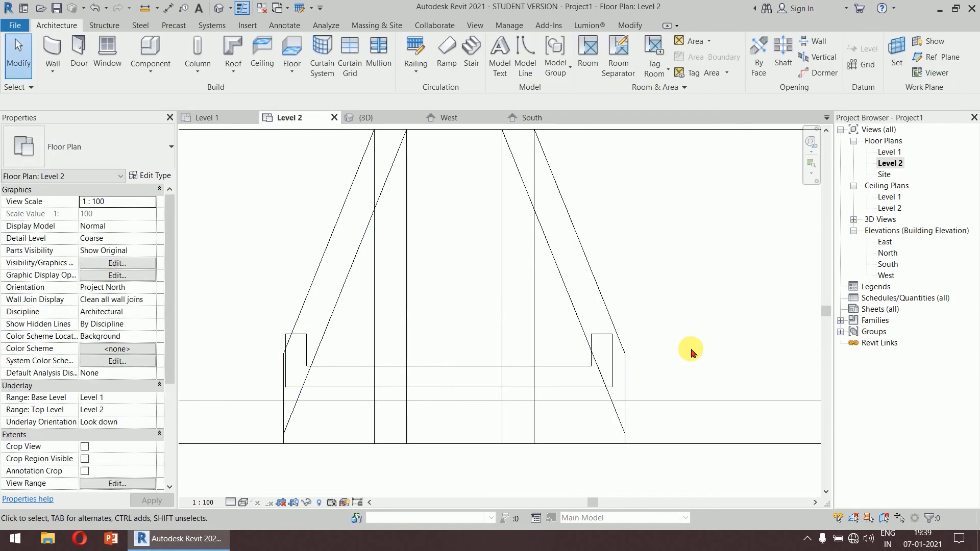
# Nudge the left return wall 50 mm inward, toward the small gable roof's centre
pyautogui.scroll(2, 688, 352)
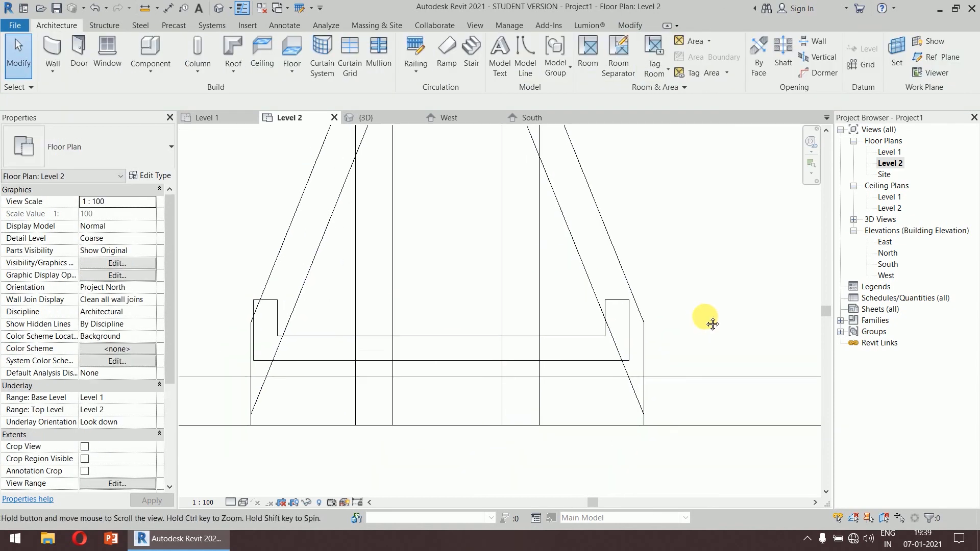
pyautogui.click(276, 308)
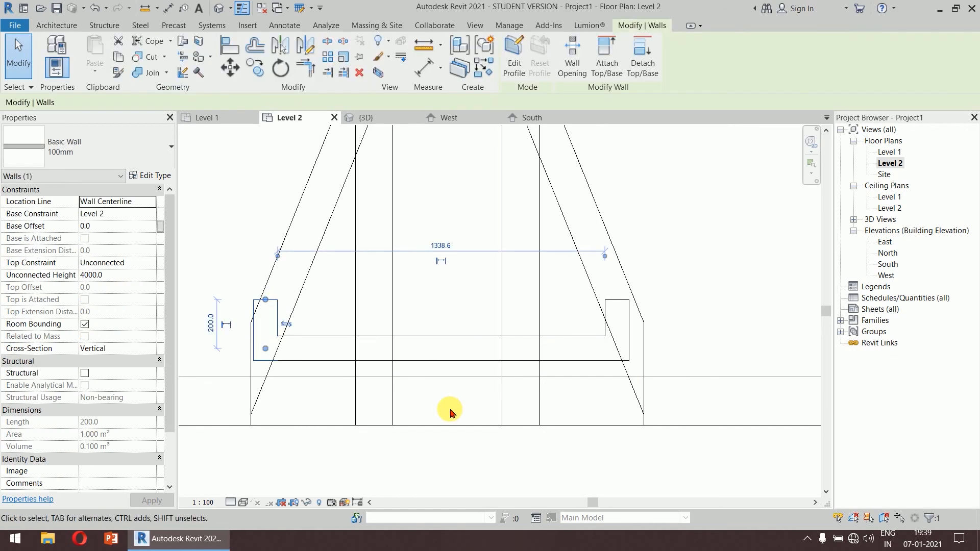
pyautogui.press('Right')
pyautogui.press('Right')
pyautogui.press('Right')
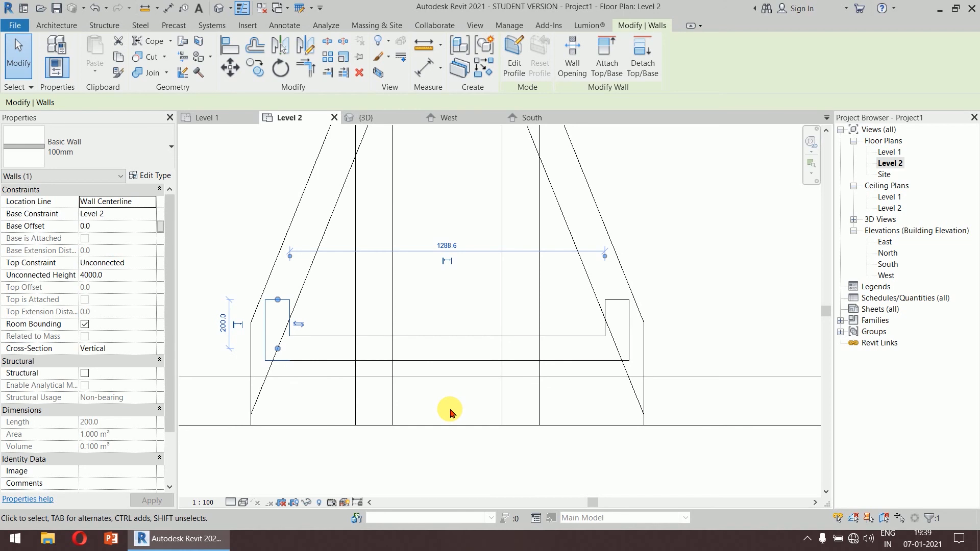
pyautogui.click(699, 277)
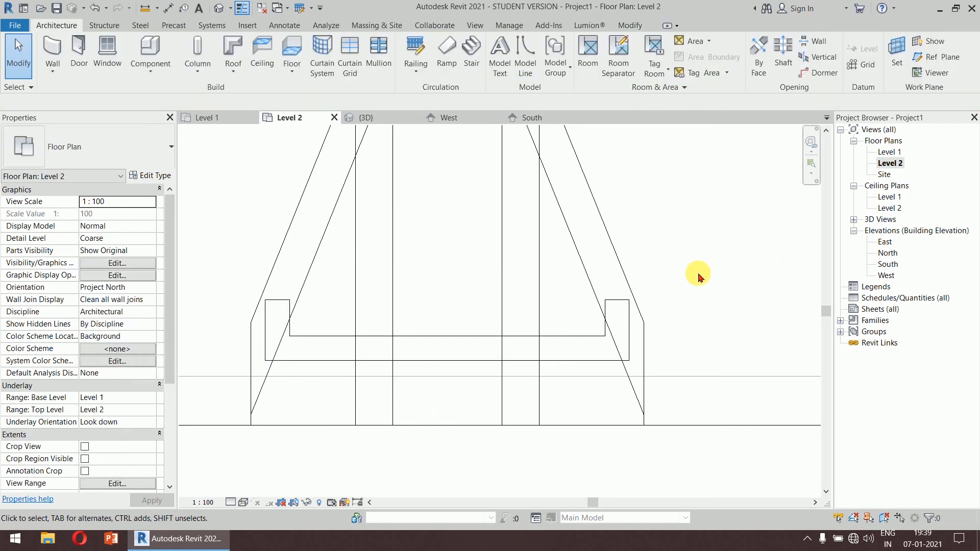
# In the 3D view, attach the bases of the three small dormer walls to the main roof
pyautogui.click(378, 117)
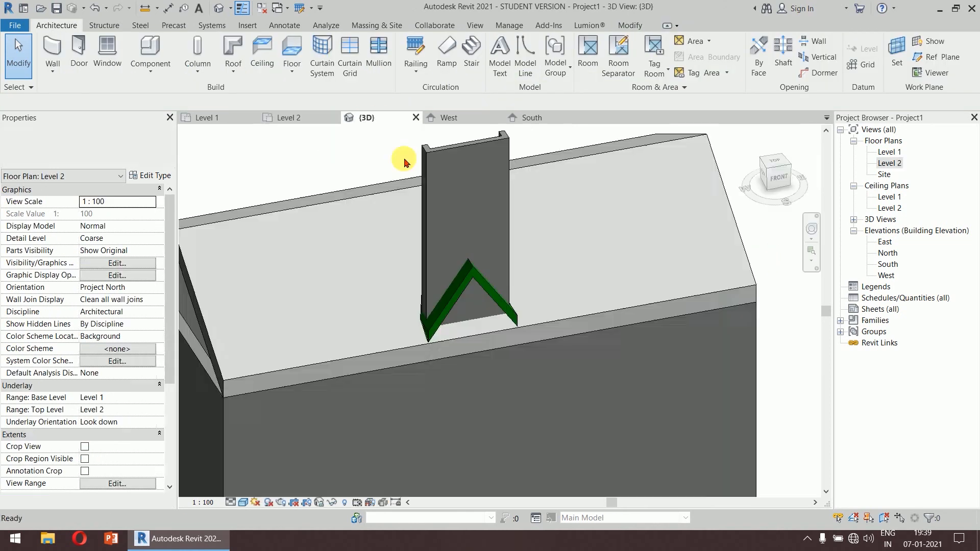
pyautogui.keyDown('shift'); pyautogui.moveTo(586, 356); pyautogui.dragTo(550, 216, button='middle'); pyautogui.keyUp('shift')
pyautogui.moveTo(551, 216); pyautogui.dragTo(427, 282)
pyautogui.click(606, 64)
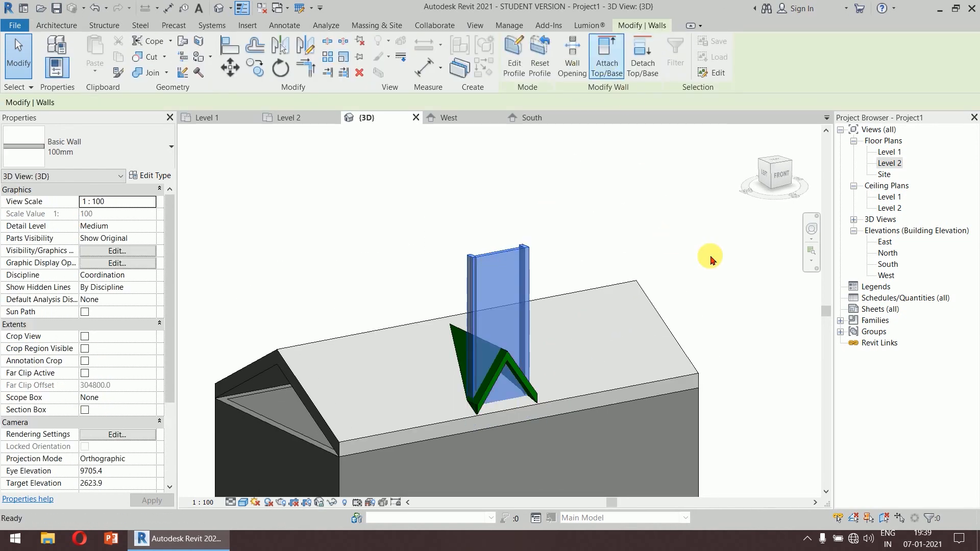
pyautogui.moveTo(726, 291); pyautogui.dragTo(726, 227, button='middle')
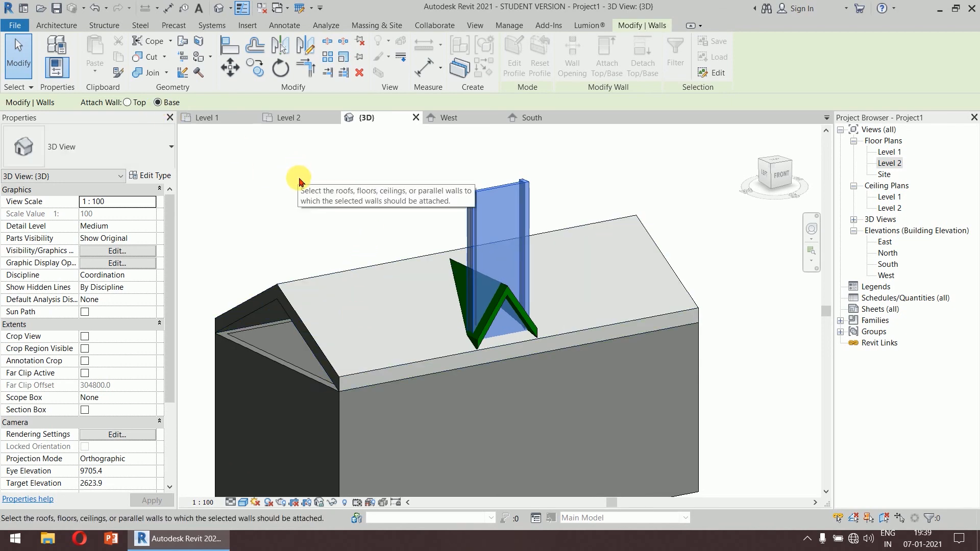
pyautogui.click(302, 321)
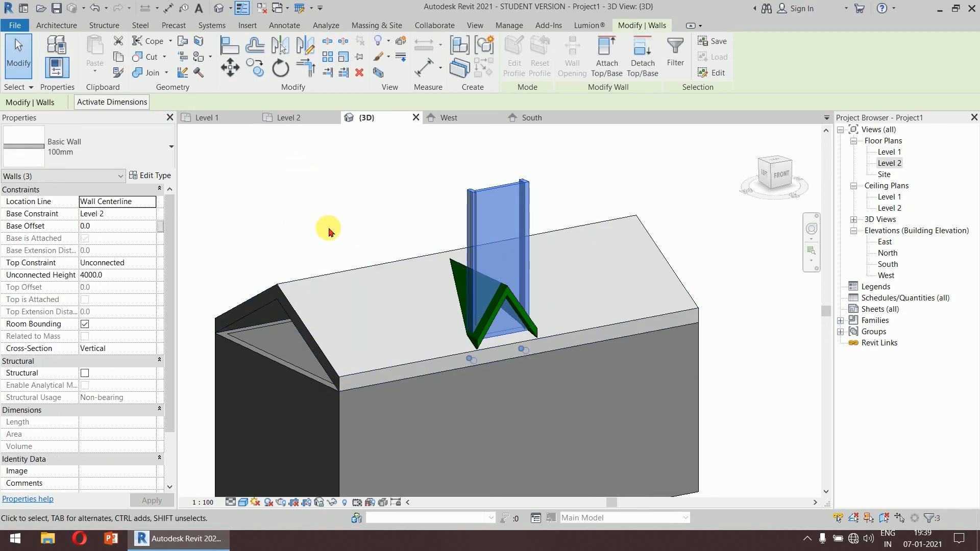
pyautogui.click(329, 226)
# Try to attach the tops of the three dormer walls to the small gable roof
pyautogui.moveTo(350, 296)
pyautogui.keyDown('shift'); pyautogui.mouseDown(button='middle')
pyautogui.moveTo(500, 304)
pyautogui.moveTo(495, 256)
pyautogui.moveTo(541, 266)
pyautogui.moveTo(492, 262)
pyautogui.moveTo(357, 313)
pyautogui.mouseUp(button='middle'); pyautogui.keyUp('shift')
pyautogui.moveTo(558, 158); pyautogui.dragTo(415, 210)
pyautogui.click(600, 77)
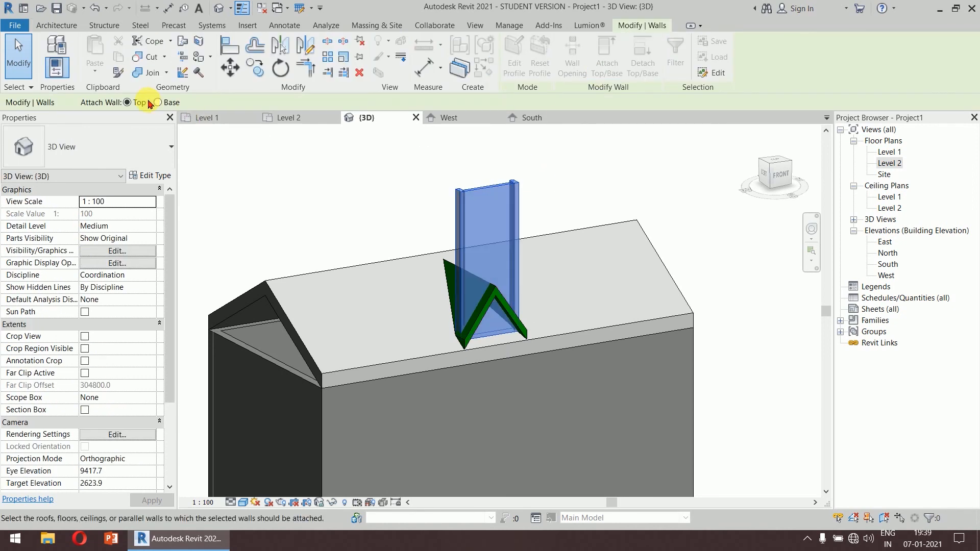
pyautogui.click(498, 299)
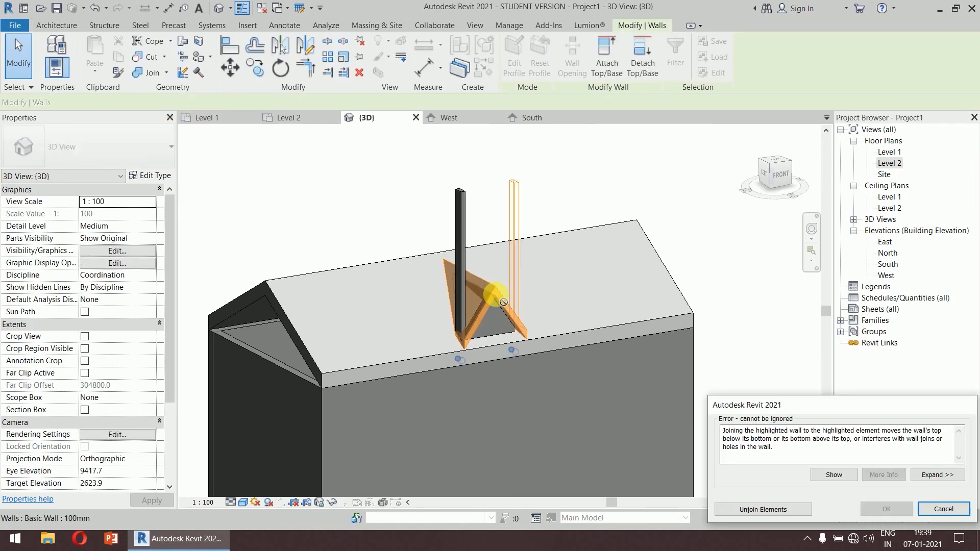
pyautogui.click(937, 511)
pyautogui.press('Escape')
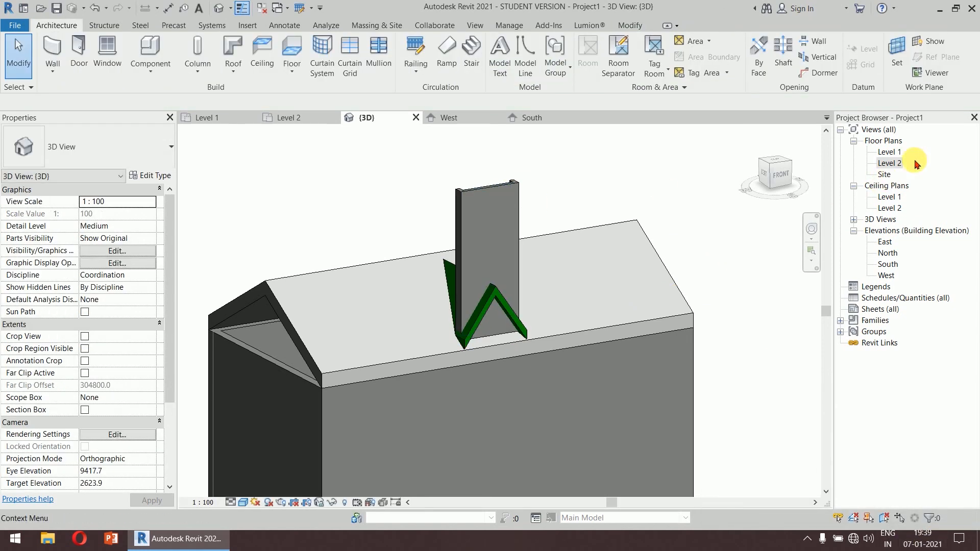
# In the Level 2 floor plan, nudge the left return wall about 70 mm further inward under the small gable roof
pyautogui.click(890, 152)
pyautogui.doubleClick(890, 163)
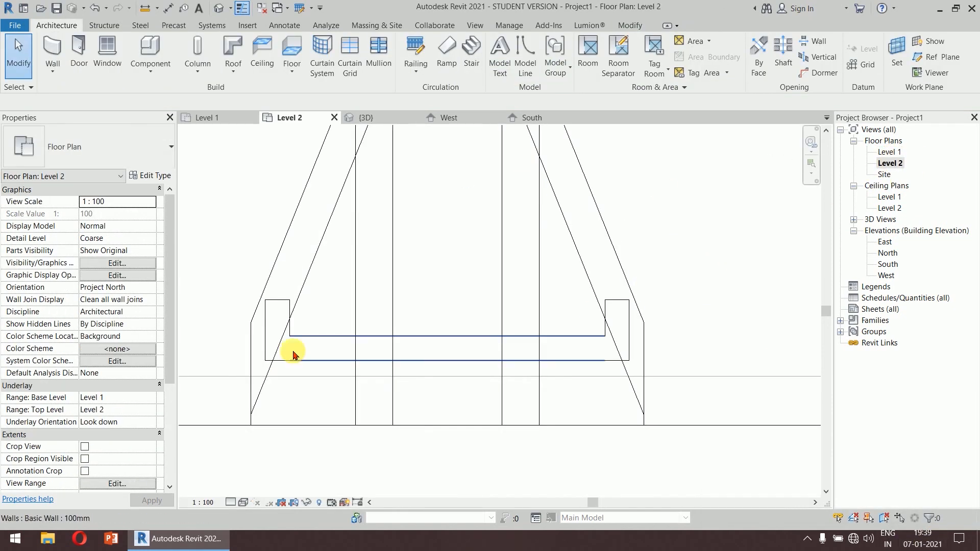
pyautogui.click(277, 319)
pyautogui.press('Right')
pyautogui.press('Right')
pyautogui.press('Right')
pyautogui.press('Right')
pyautogui.press('Right')
pyautogui.press('Right')
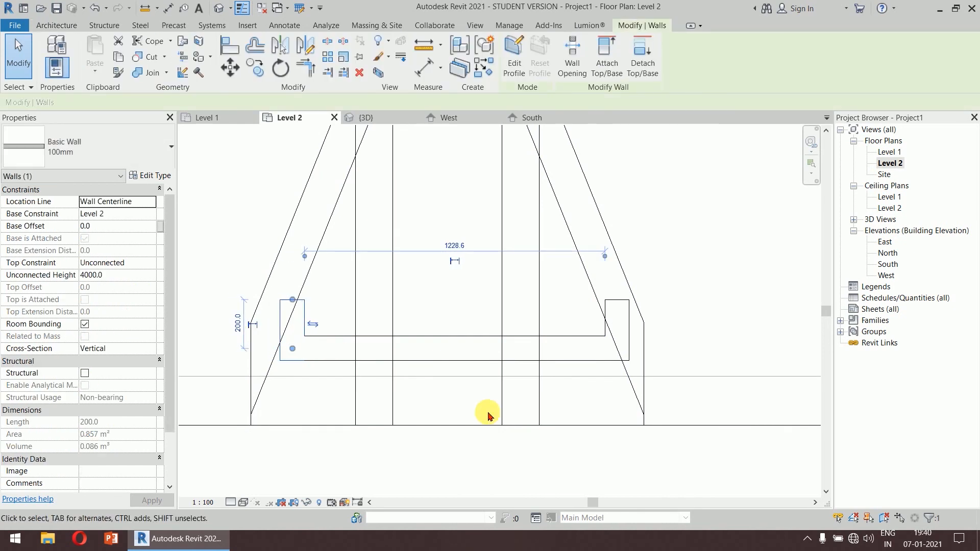
# Nudge the right return wall about 30 mm inward under the small gable roof
pyautogui.click(618, 313)
pyautogui.press('Left')
pyautogui.press('Left')
pyautogui.press('Left')
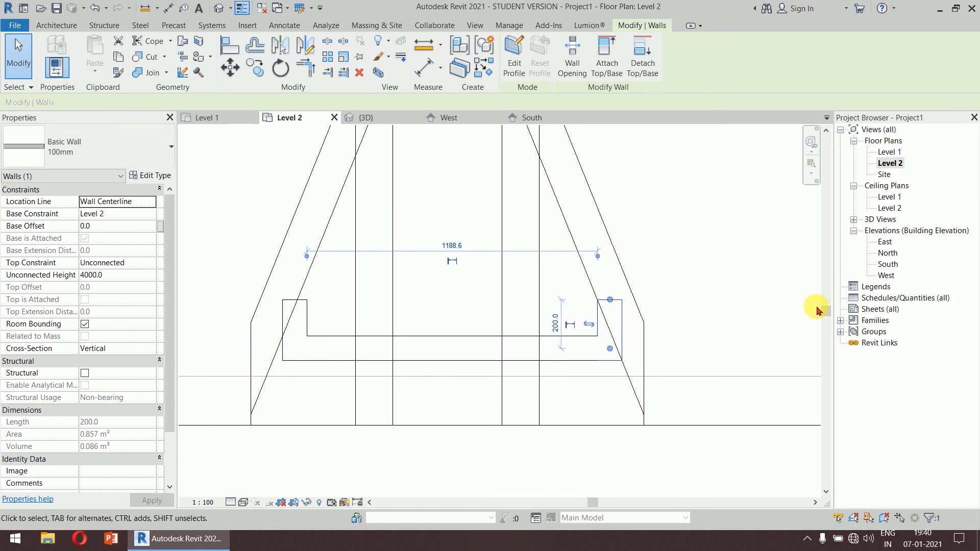
# Nudge the right return wall a further 50 mm inward under the small gable roof
pyautogui.press('Left')
pyautogui.press('Left')
pyautogui.press('Left')
pyautogui.press('Right')
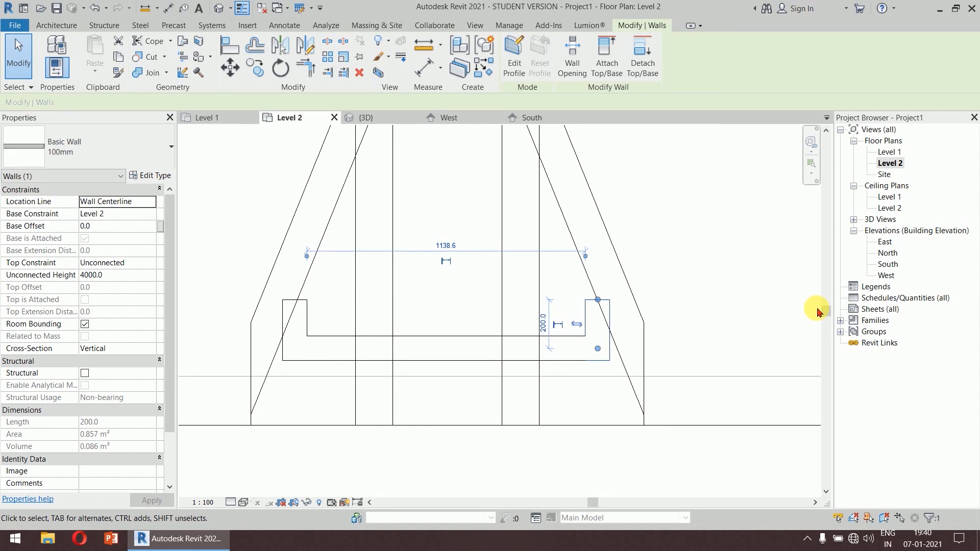
pyautogui.click(672, 259)
# In the 3D view, attach the tops of the three dormer walls to the small gable roof
pyautogui.click(371, 118)
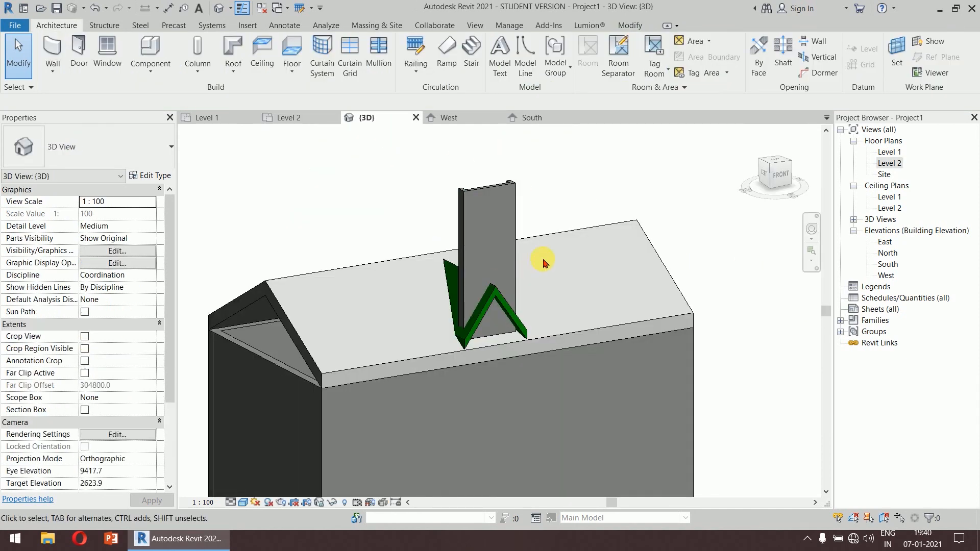
pyautogui.moveTo(507, 198); pyautogui.dragTo(401, 231)
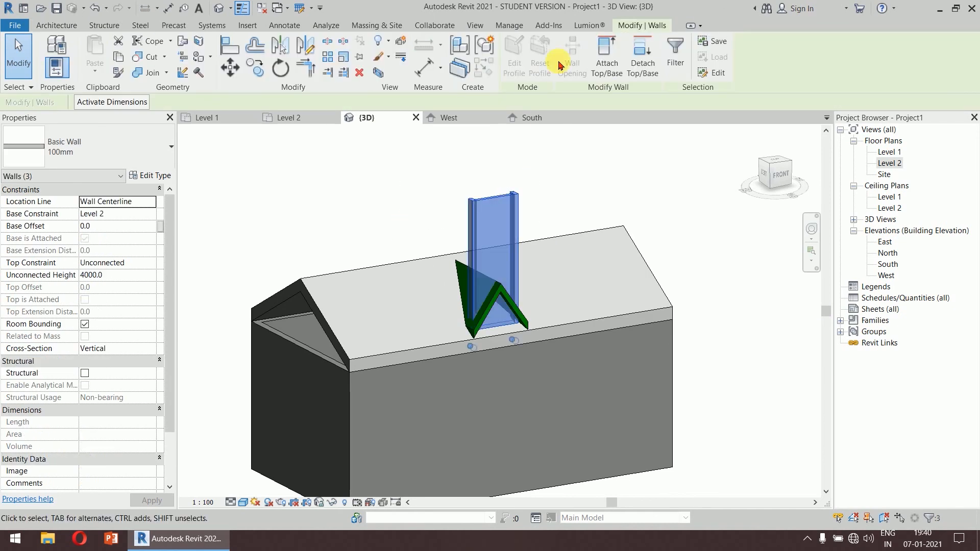
pyautogui.click(607, 57)
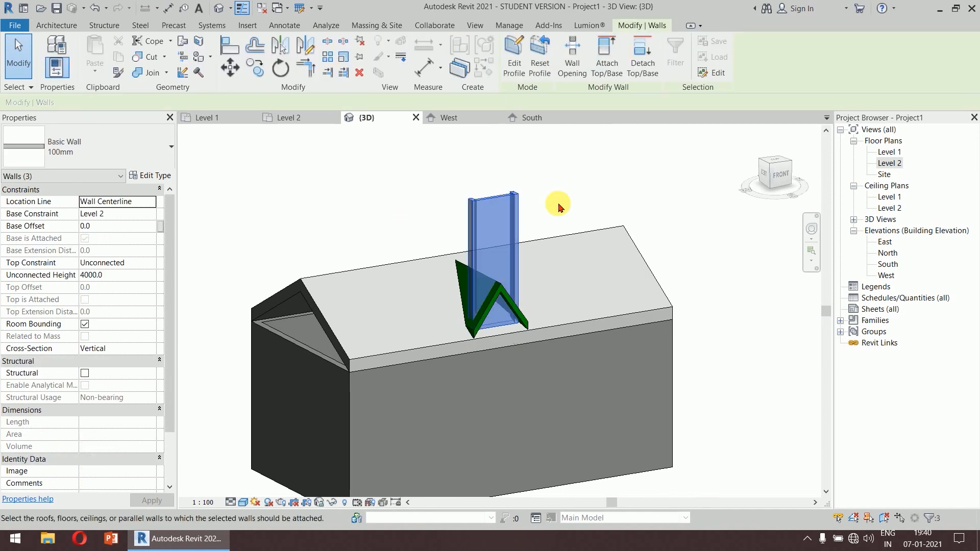
pyautogui.click(505, 296)
pyautogui.click(726, 343)
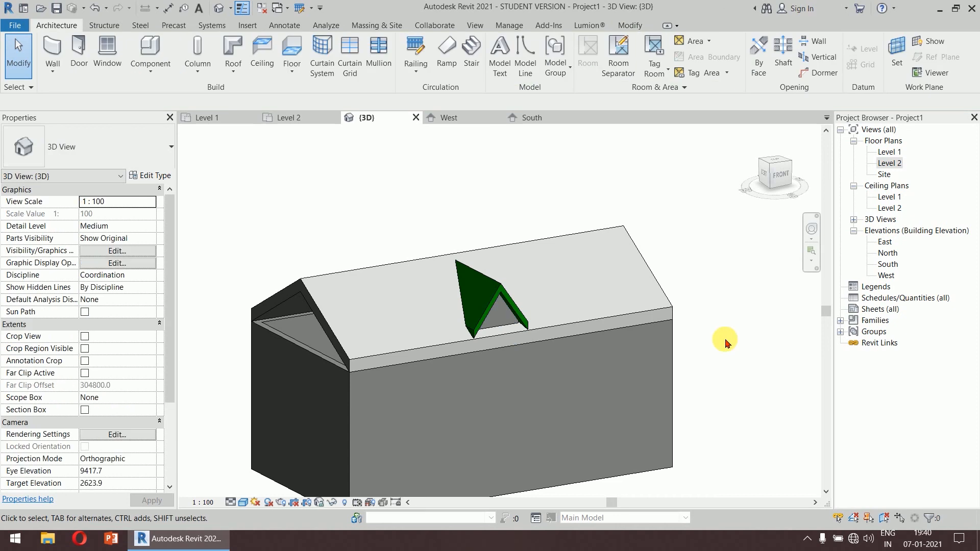
# Examine the dormer walls and roof in 3D from the front and the gable end
pyautogui.keyDown('shift'); pyautogui.moveTo(406, 306); pyautogui.dragTo(446, 299, button='middle'); pyautogui.keyUp('shift')
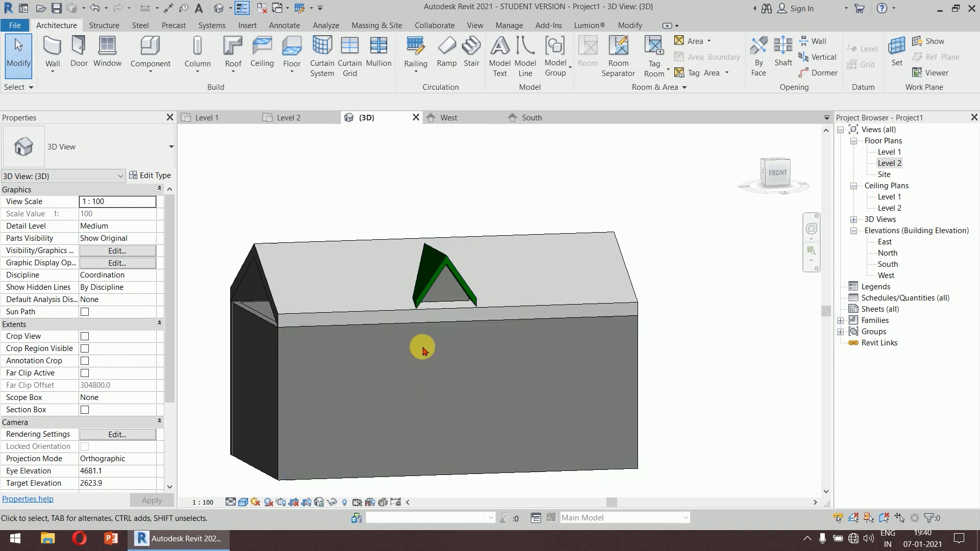
pyautogui.scroll(5, 431, 294)
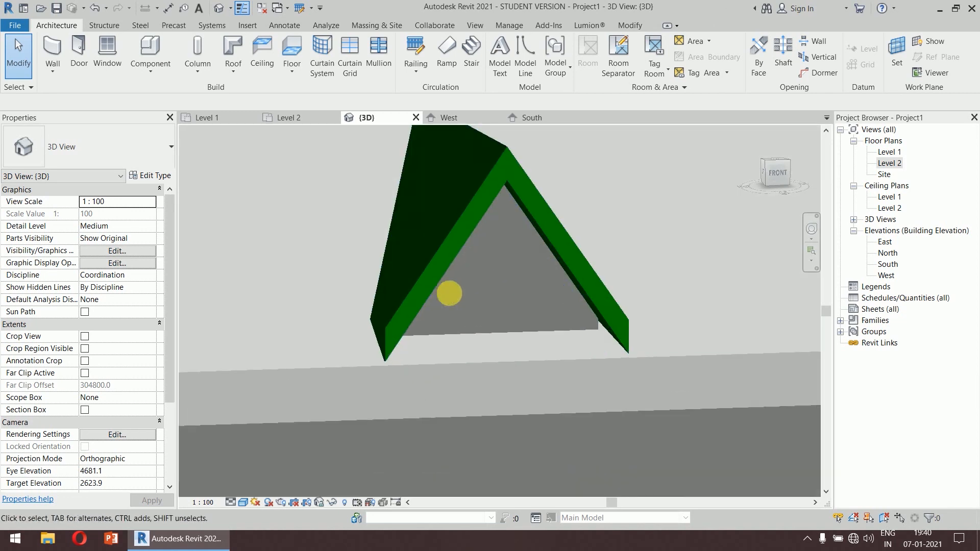
pyautogui.scroll(-3, 646, 265)
pyautogui.keyDown('shift'); pyautogui.moveTo(571, 196); pyautogui.dragTo(647, 239, button='middle'); pyautogui.keyUp('shift')
pyautogui.moveTo(717, 319); pyautogui.dragTo(593, 154, button='middle')
pyautogui.scroll(-5, 443, 240)
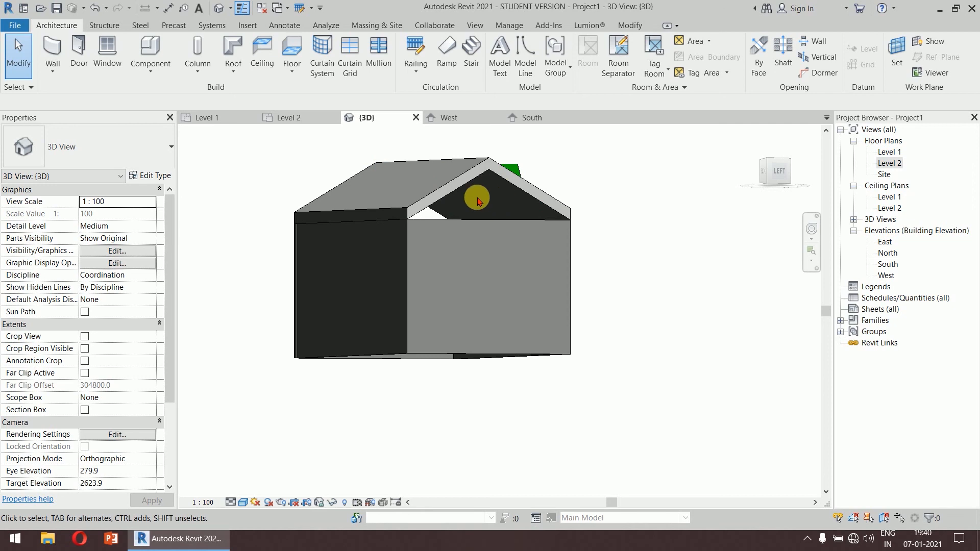
pyautogui.keyDown('shift'); pyautogui.moveTo(686, 141); pyautogui.dragTo(462, 222, button='middle'); pyautogui.keyUp('shift')
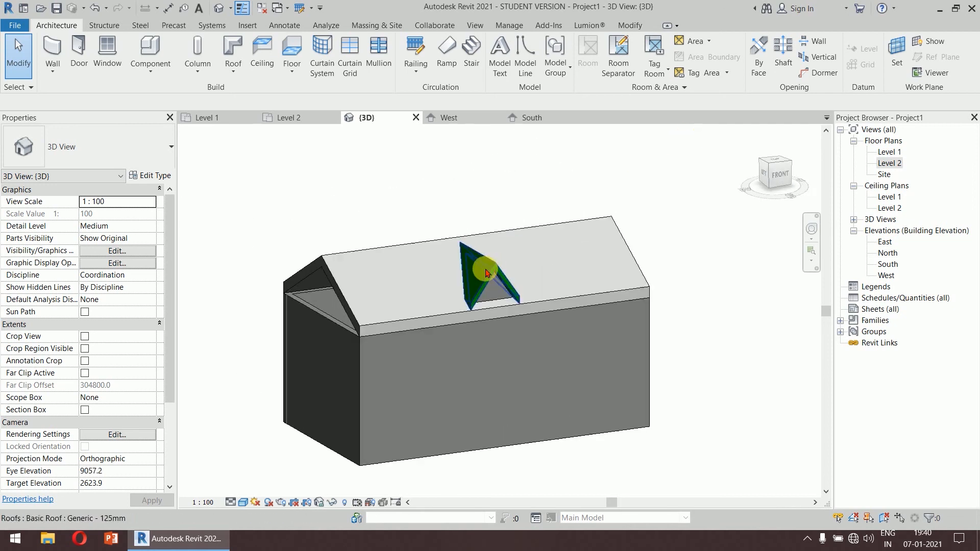
# Show the 3D view in Wireframe and start a Dormer opening in the main roof, taking the small gable roof as boundary
pyautogui.scroll(5, 501, 269)
pyautogui.scroll(3, 511, 263)
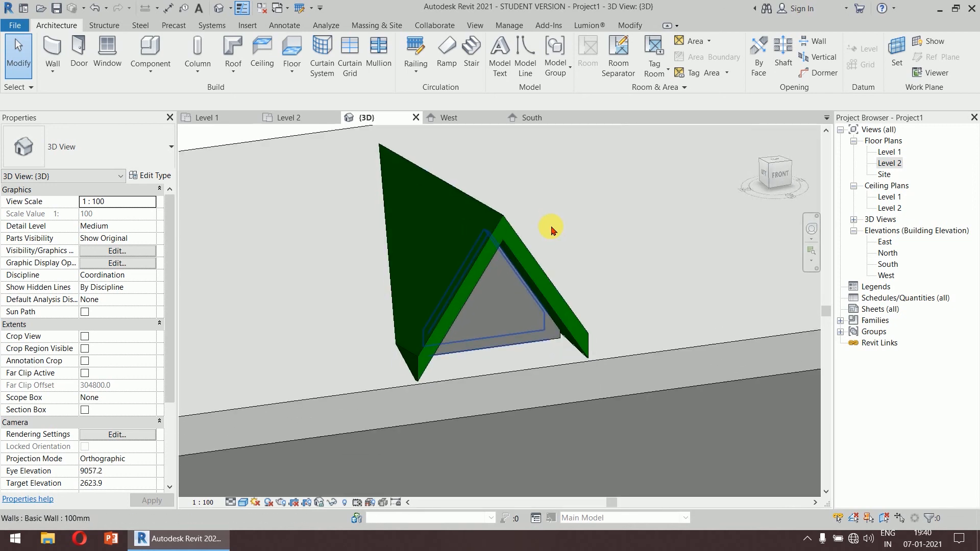
pyautogui.click(244, 502)
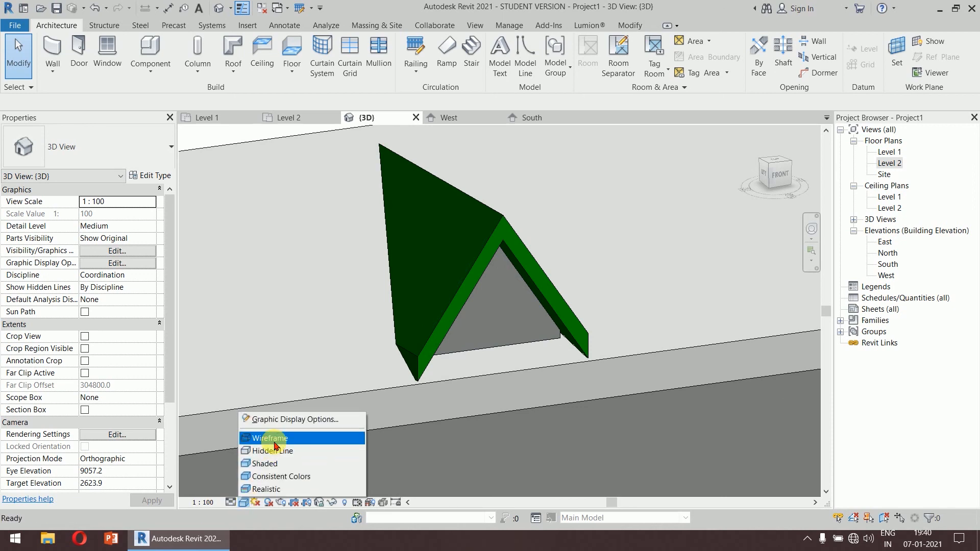
pyautogui.click(251, 438)
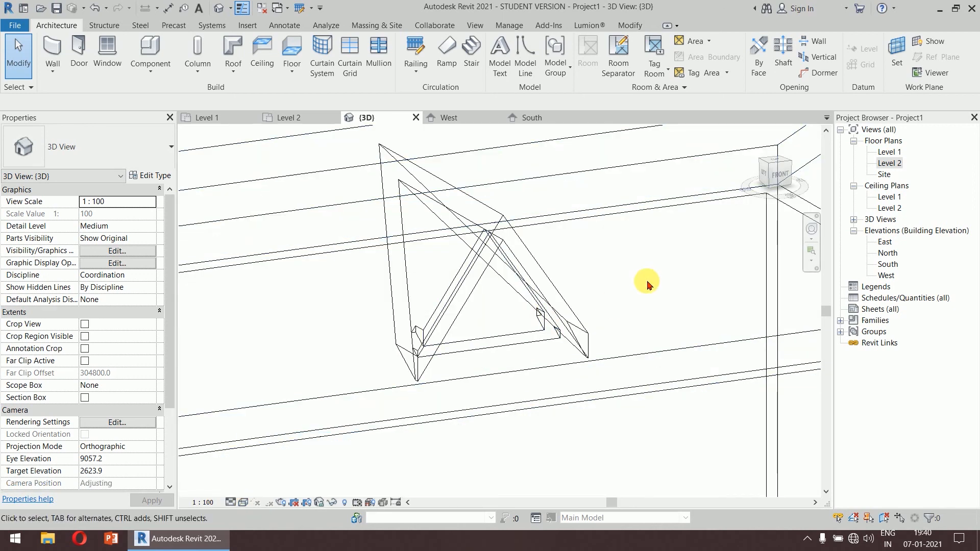
pyautogui.click(827, 73)
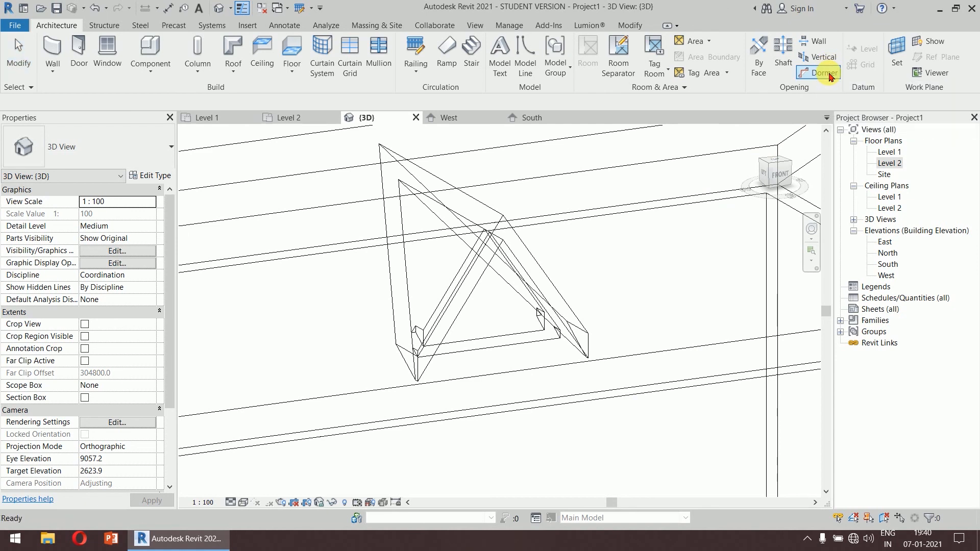
pyautogui.click(665, 355)
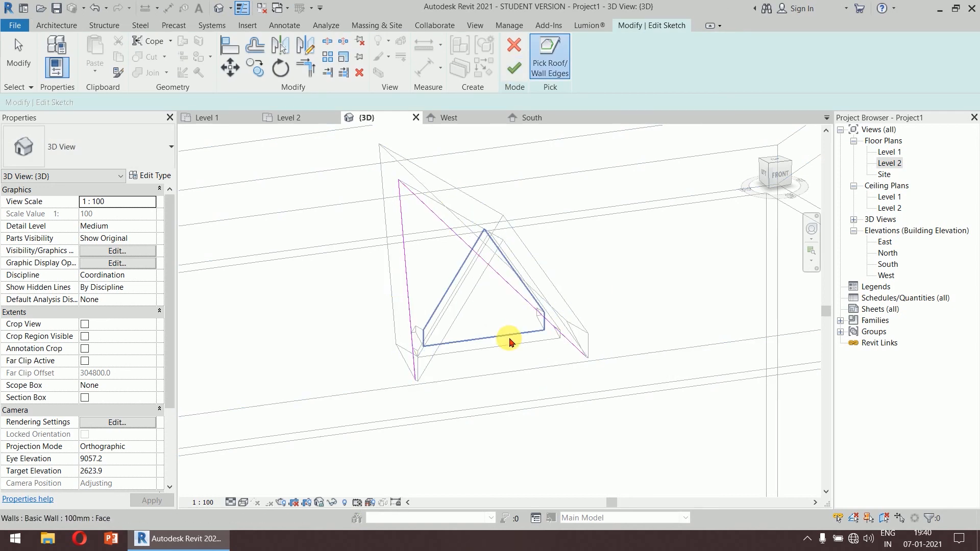
pyautogui.click(496, 301)
# Add the inner faces of the front wall and both return walls to the dormer opening boundary
pyautogui.scroll(4, 505, 333)
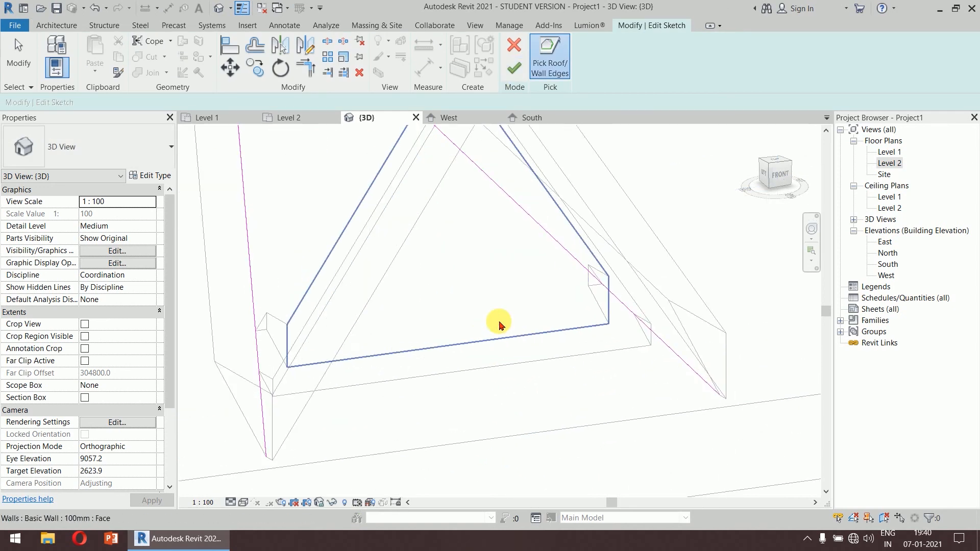
pyautogui.click(447, 348)
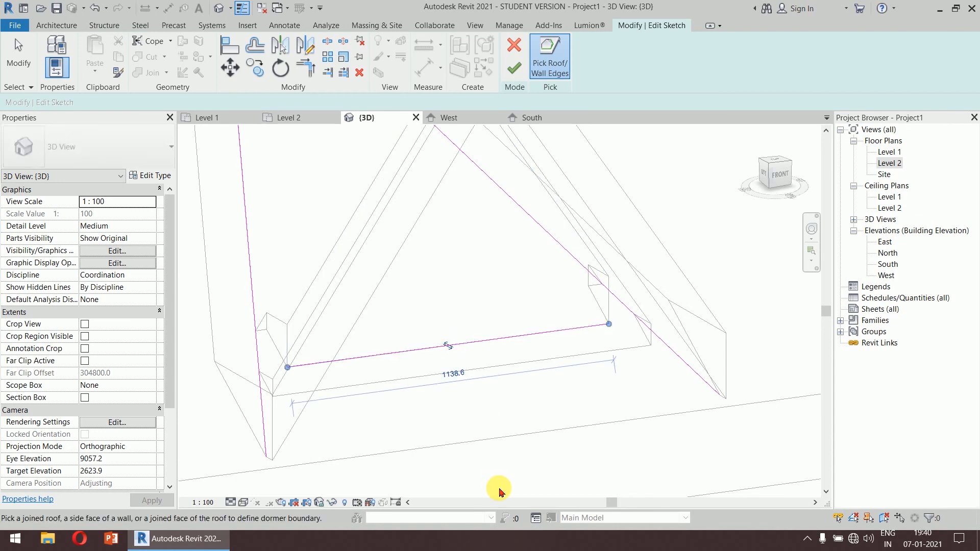
pyautogui.click(280, 348)
pyautogui.scroll(3, 558, 280)
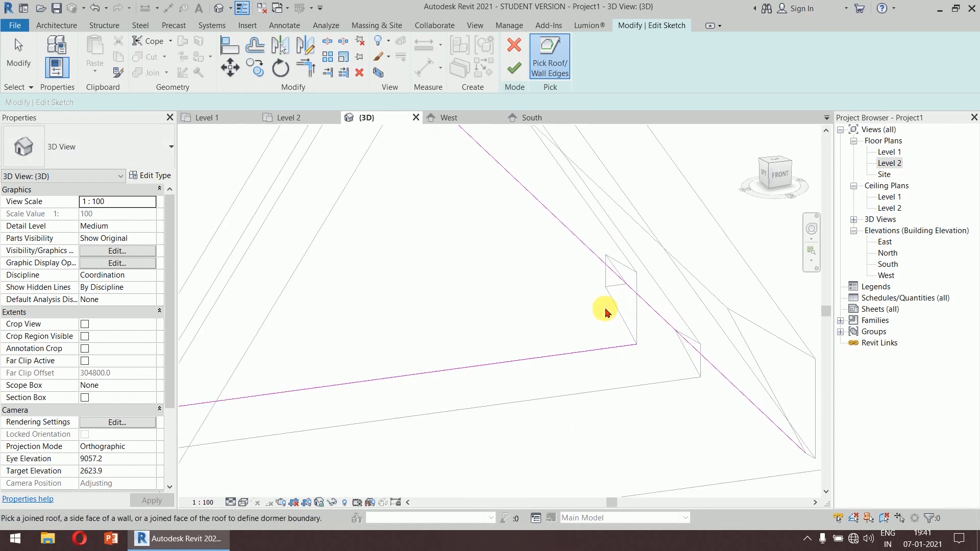
pyautogui.click(613, 305)
pyautogui.scroll(-3, 553, 310)
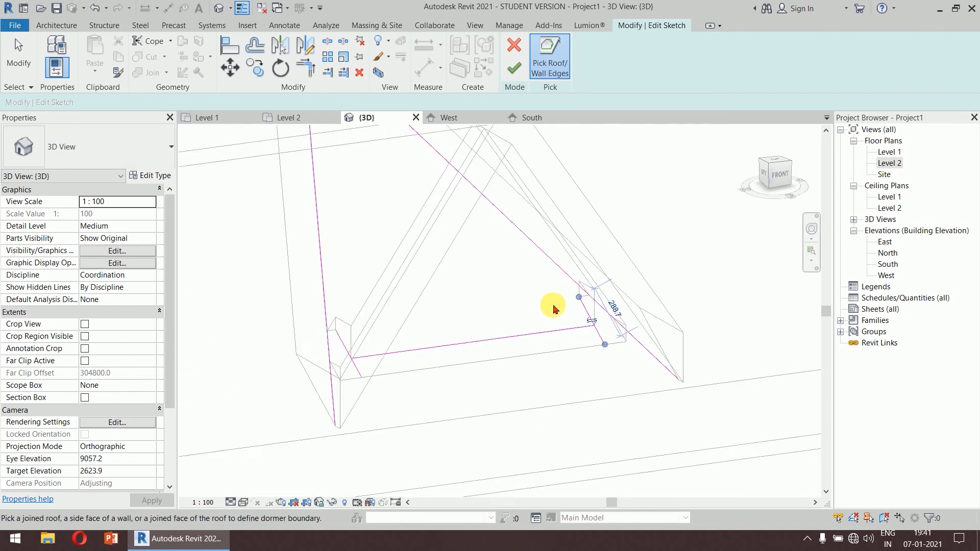
# Trim the boundary lines at their corners into a closed loop and finish the dormer opening
pyautogui.click(305, 68)
pyautogui.click(355, 313)
pyautogui.click(387, 364)
pyautogui.click(383, 373)
pyautogui.click(411, 384)
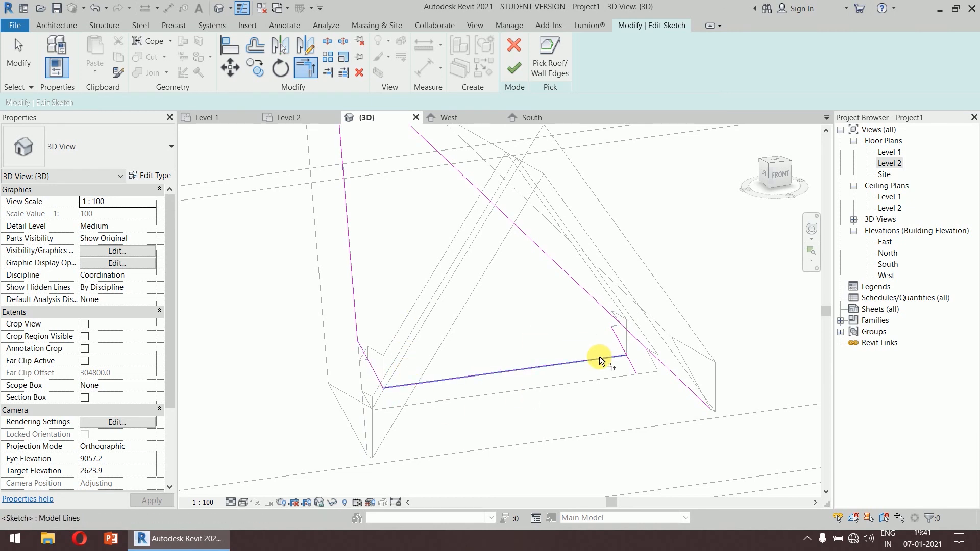
pyautogui.click(586, 291)
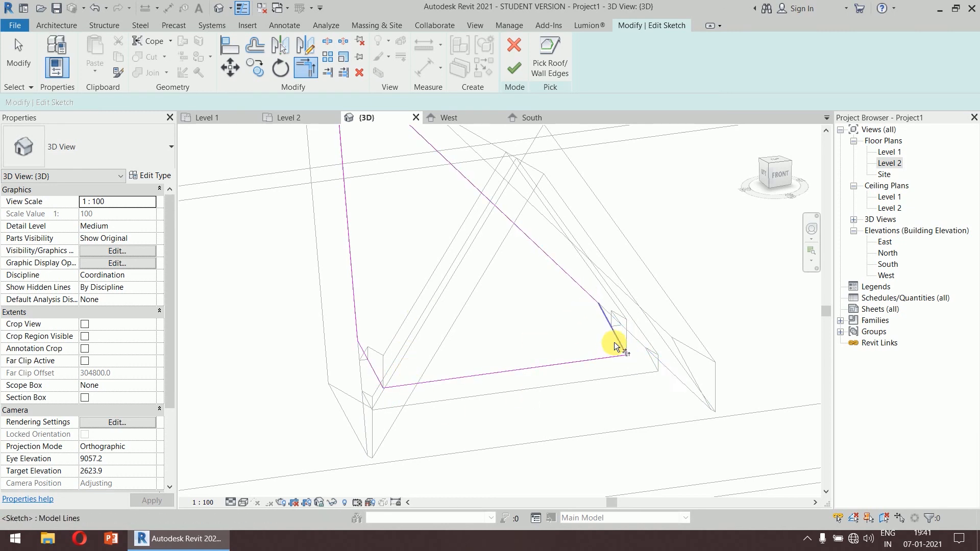
pyautogui.click(614, 345)
pyautogui.scroll(-2, 495, 208)
pyautogui.moveTo(466, 251); pyautogui.dragTo(479, 356, button='middle')
pyautogui.scroll(1, 479, 356)
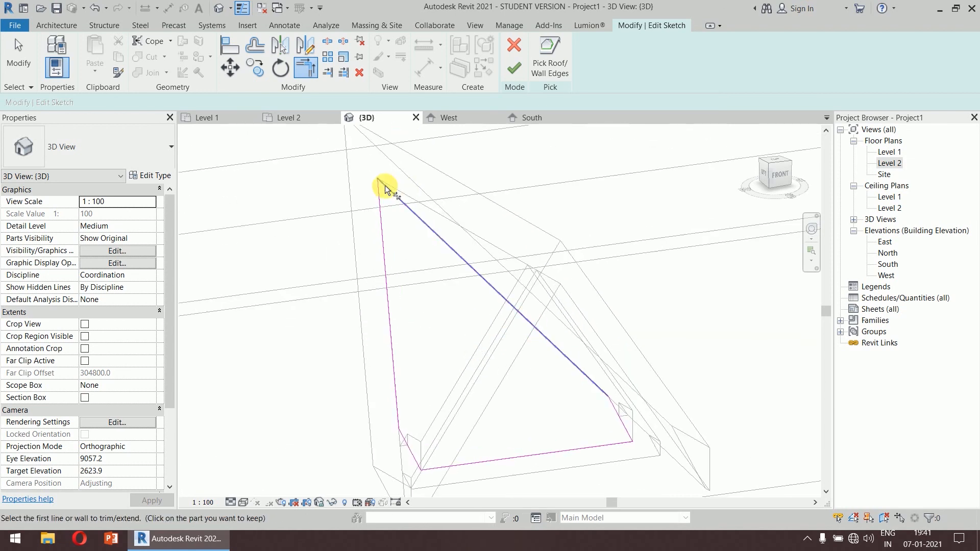
pyautogui.click(516, 71)
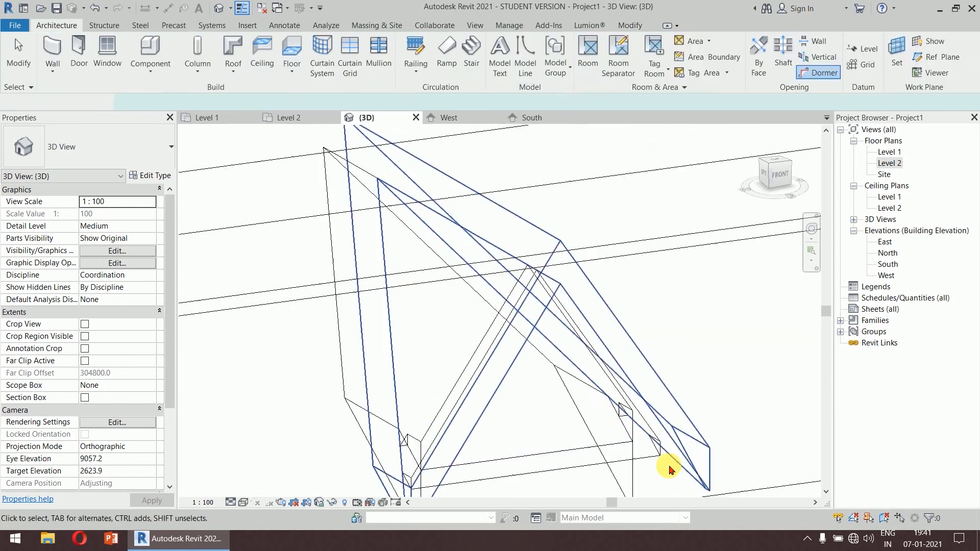
# Set the 3D view's visual style to Shaded and frame the dormer from the front
pyautogui.scroll(-2, 635, 339)
pyautogui.click(248, 504)
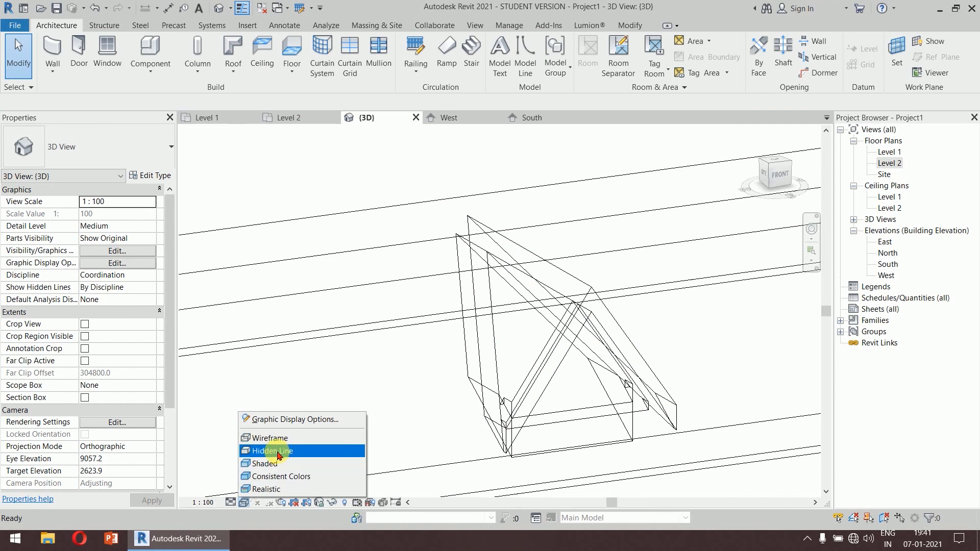
pyautogui.click(265, 464)
pyautogui.keyDown('shift'); pyautogui.moveTo(504, 332); pyautogui.dragTo(518, 345, button='middle'); pyautogui.keyUp('shift')
pyautogui.moveTo(689, 348); pyautogui.dragTo(669, 294, button='middle')
pyautogui.scroll(4, 593, 306)
# In the South elevation, place an M_Fixed 0406 x 0610mm window centred in the dormer's front wall
pyautogui.click(891, 263)
pyautogui.scroll(5, 467, 291)
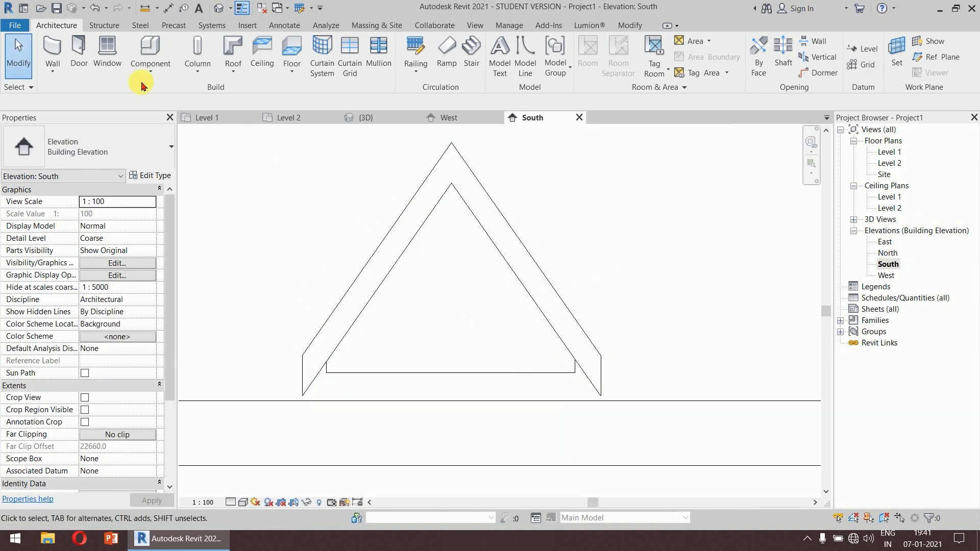
pyautogui.click(106, 57)
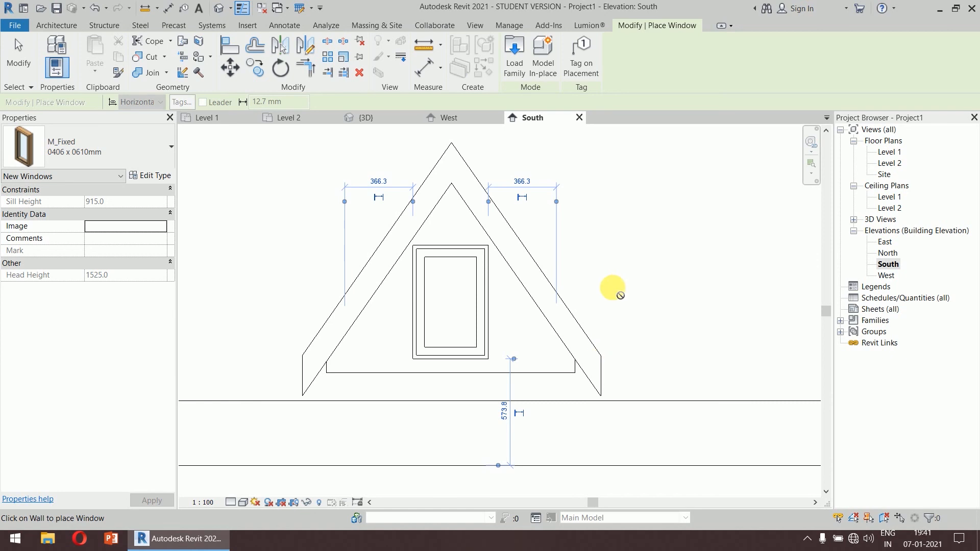
pyautogui.rightClick(637, 232)
pyautogui.click(650, 228)
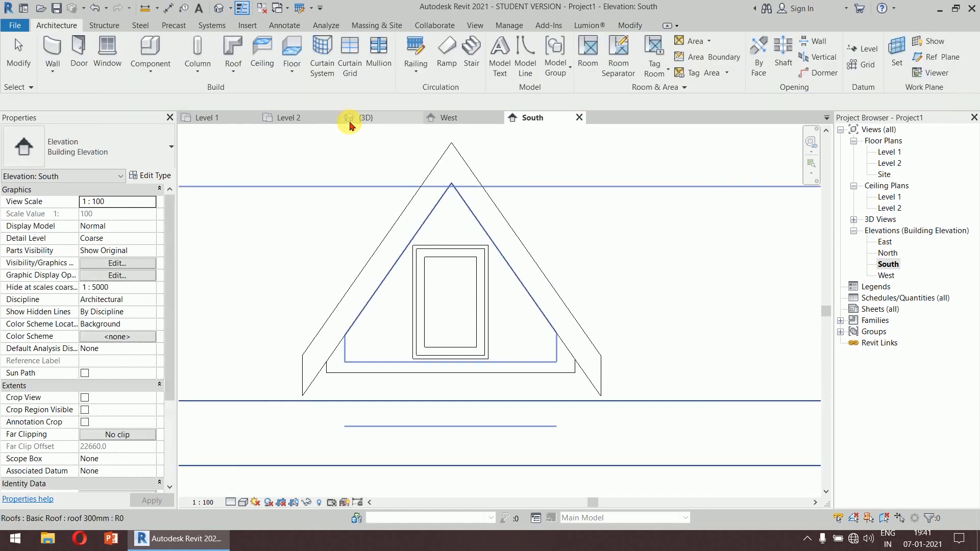
# In the 3D view, select all four 200 mm exterior walls and attach their tops to the main roof
pyautogui.click(367, 121)
pyautogui.scroll(-1, 606, 298)
pyautogui.moveTo(605, 299); pyautogui.dragTo(558, 226, button='middle')
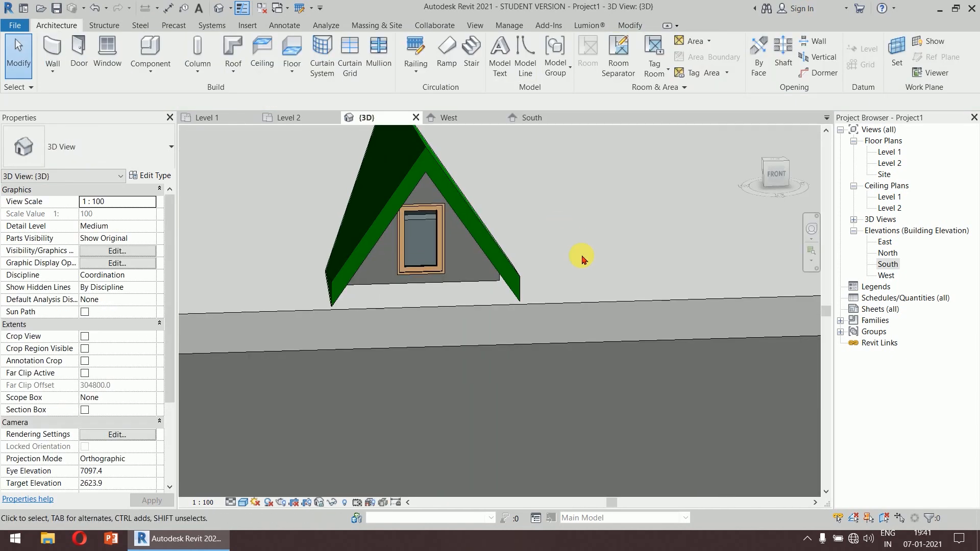
pyautogui.keyDown('shift'); pyautogui.moveTo(571, 285); pyautogui.dragTo(644, 275, button='middle'); pyautogui.keyUp('shift')
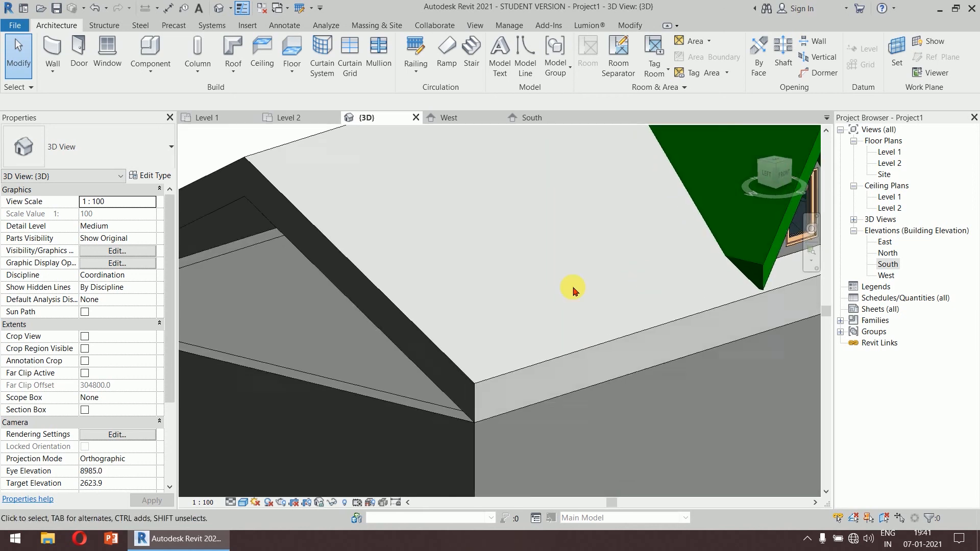
pyautogui.scroll(-3, 573, 286)
pyautogui.moveTo(571, 286); pyautogui.dragTo(503, 274, button='middle')
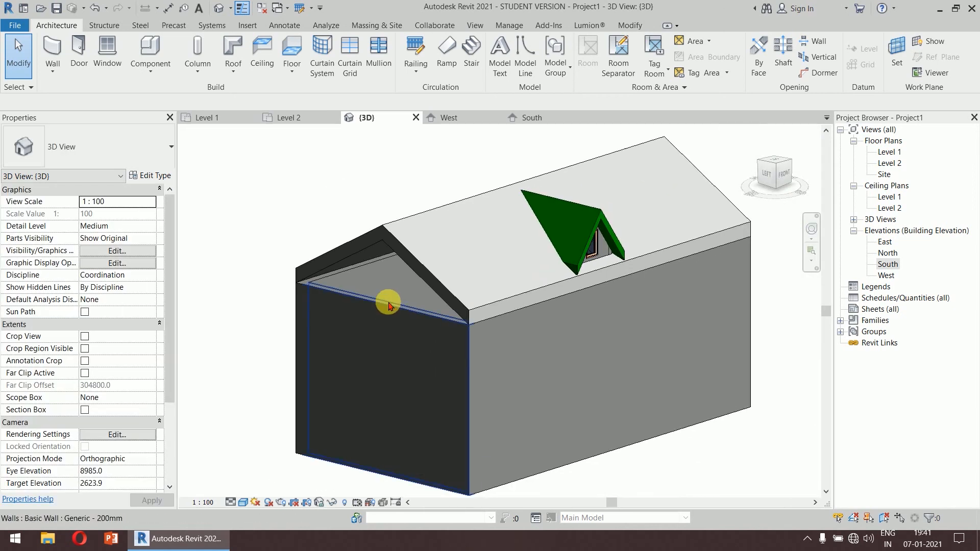
pyautogui.click(387, 304)
pyautogui.keyDown('shift'); pyautogui.moveTo(466, 365); pyautogui.dragTo(506, 367, button='middle'); pyautogui.keyUp('shift')
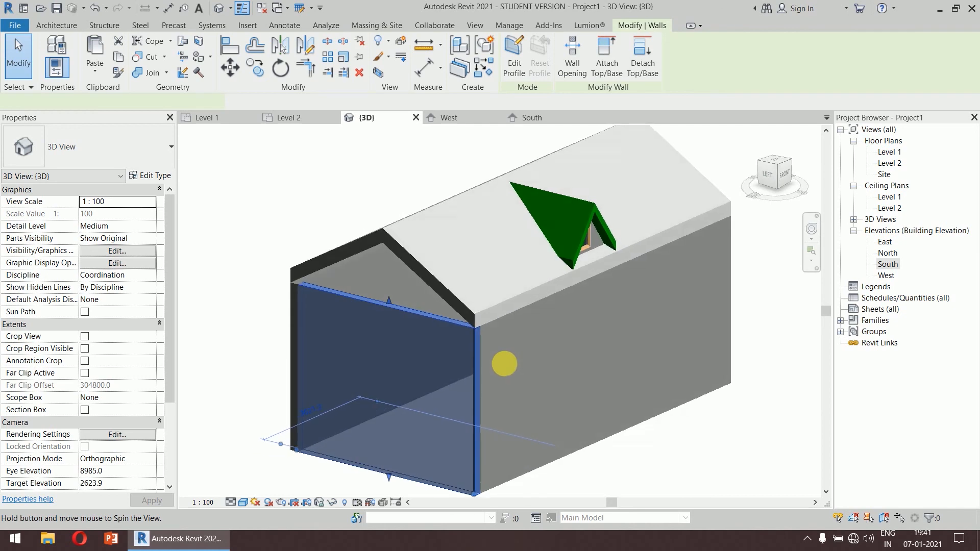
pyautogui.press('s')
pyautogui.press('a')
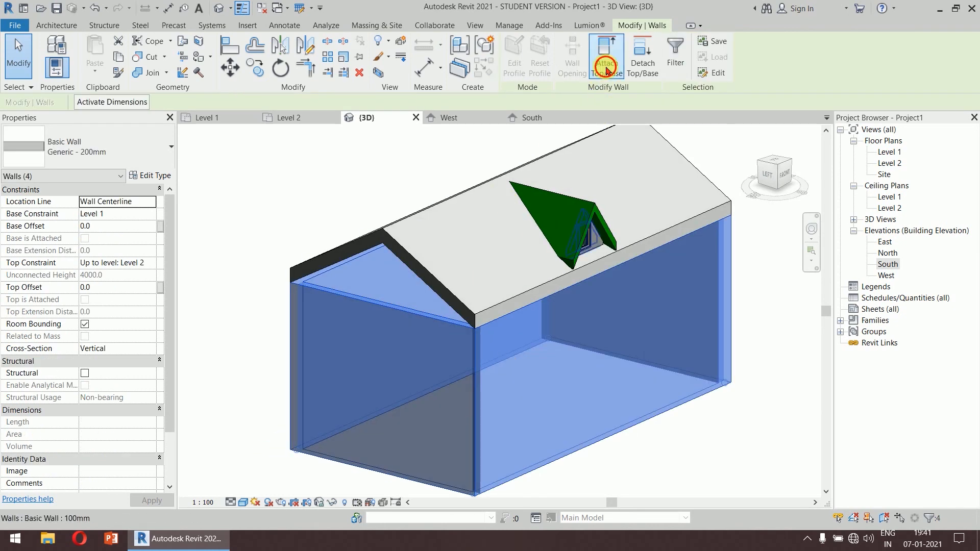
pyautogui.click(607, 59)
pyautogui.click(360, 249)
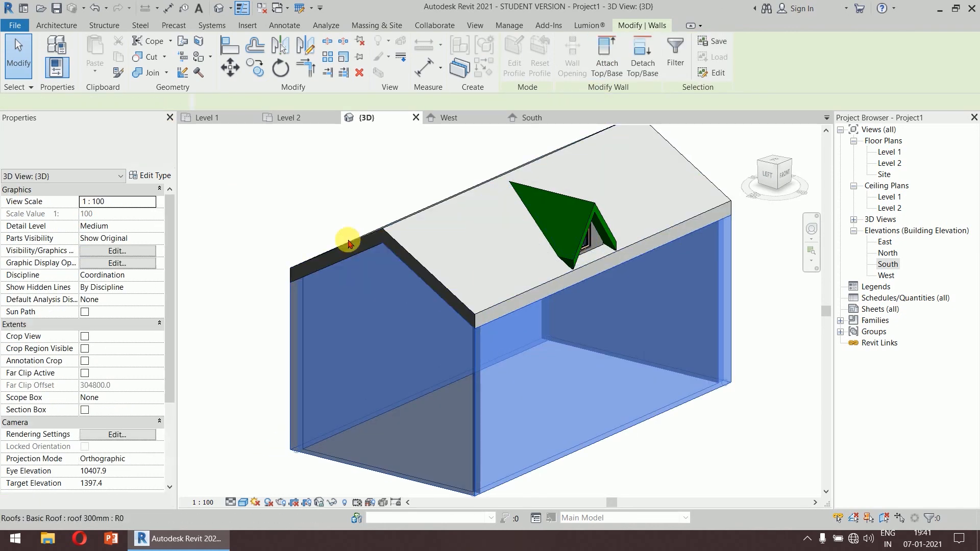
pyautogui.click(263, 186)
# Examine the finished dormer with its window and the completed house in the 3D view
pyautogui.moveTo(614, 359)
pyautogui.keyDown('shift'); pyautogui.mouseDown(button='middle')
pyautogui.moveTo(536, 347)
pyautogui.moveTo(385, 291)
pyautogui.moveTo(259, 328)
pyautogui.moveTo(499, 326)
pyautogui.moveTo(623, 340)
pyautogui.moveTo(608, 276)
pyautogui.moveTo(584, 238)
pyautogui.moveTo(519, 302)
pyautogui.moveTo(562, 376)
pyautogui.moveTo(599, 360)
pyautogui.mouseUp(button='middle'); pyautogui.keyUp('shift')
pyautogui.scroll(4, 628, 306)
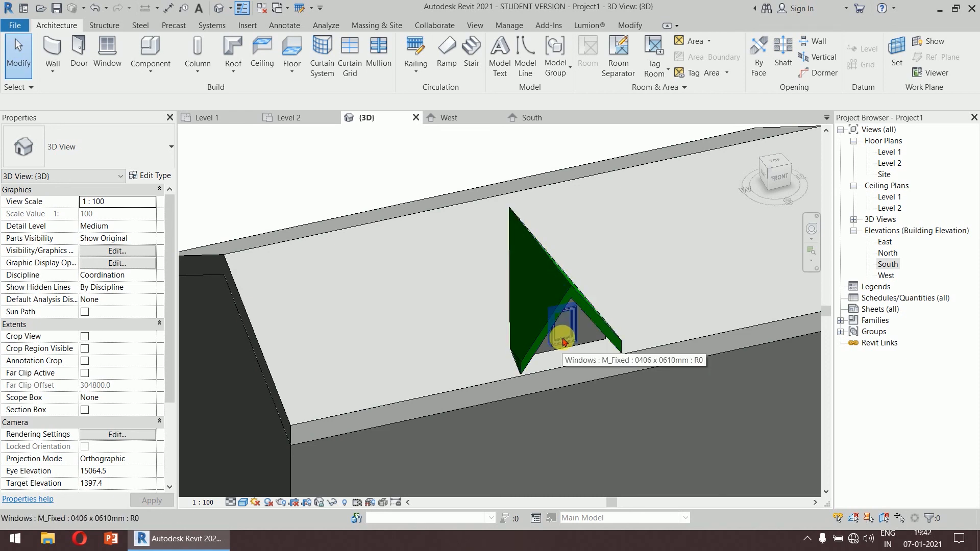
pyautogui.scroll(-4, 602, 335)
pyautogui.moveTo(596, 332); pyautogui.dragTo(430, 253, button='middle')
pyautogui.scroll(2, 506, 324)
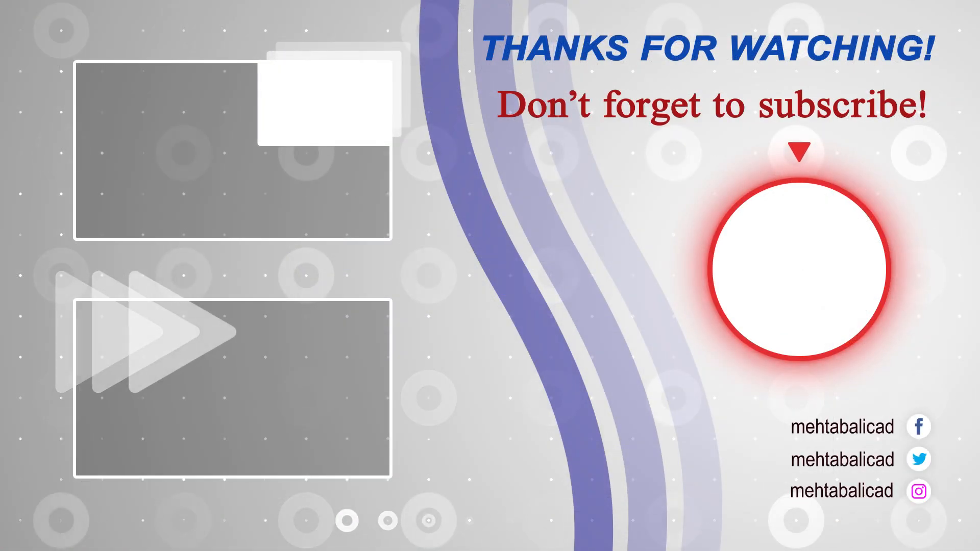